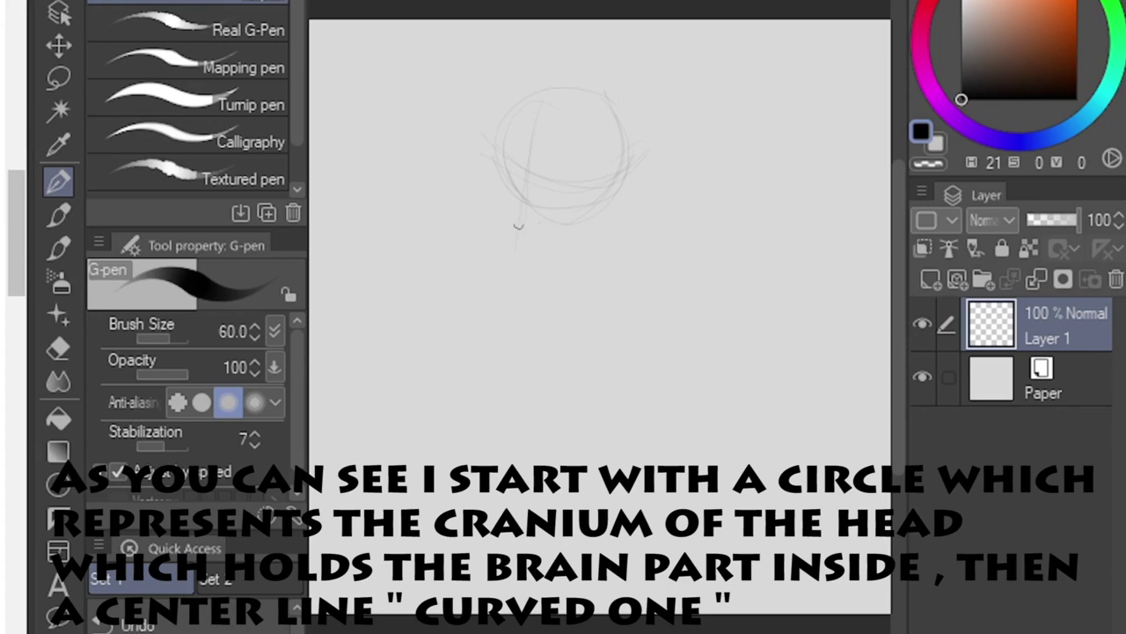
Step: Sketch the forehead, cheek and chin contour below the cranium circle and close it with the jawline
left_click_drag(526, 95, 509, 186)
left_click_drag(507, 200, 521, 232)
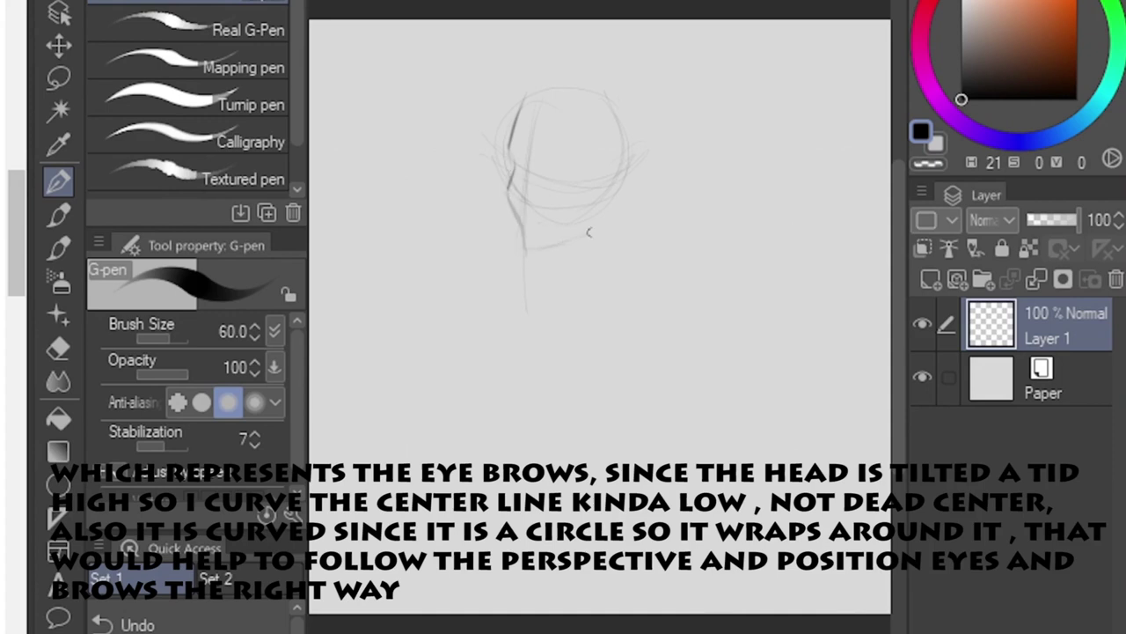
mouse_move(621, 185)
left_mouse_down()
mouse_move(592, 229)
mouse_move(609, 206)
mouse_move(517, 237)
left_mouse_up()
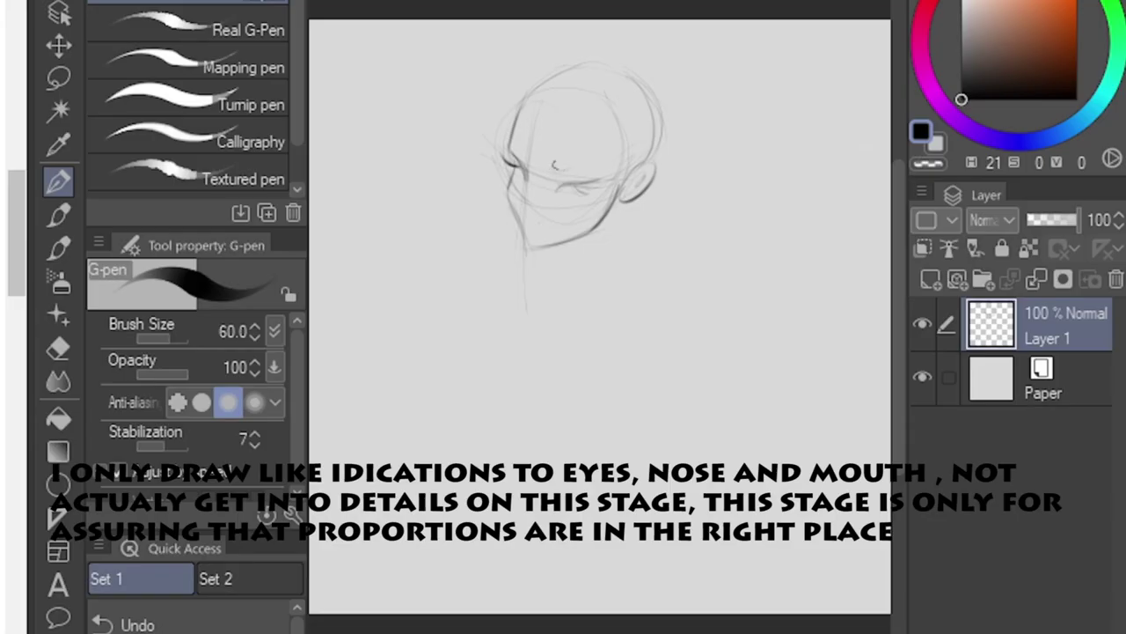
Step: Rough in the eyebrow, closed eye, nose and mouth on the guide lines, flipping the canvas to check the proportions
left_click_drag(554, 165, 586, 167)
left_click_drag(521, 220, 552, 225)
left_click_drag(297, 624, 297, 633)
scroll(194, 616, "down", 4)
key("h")
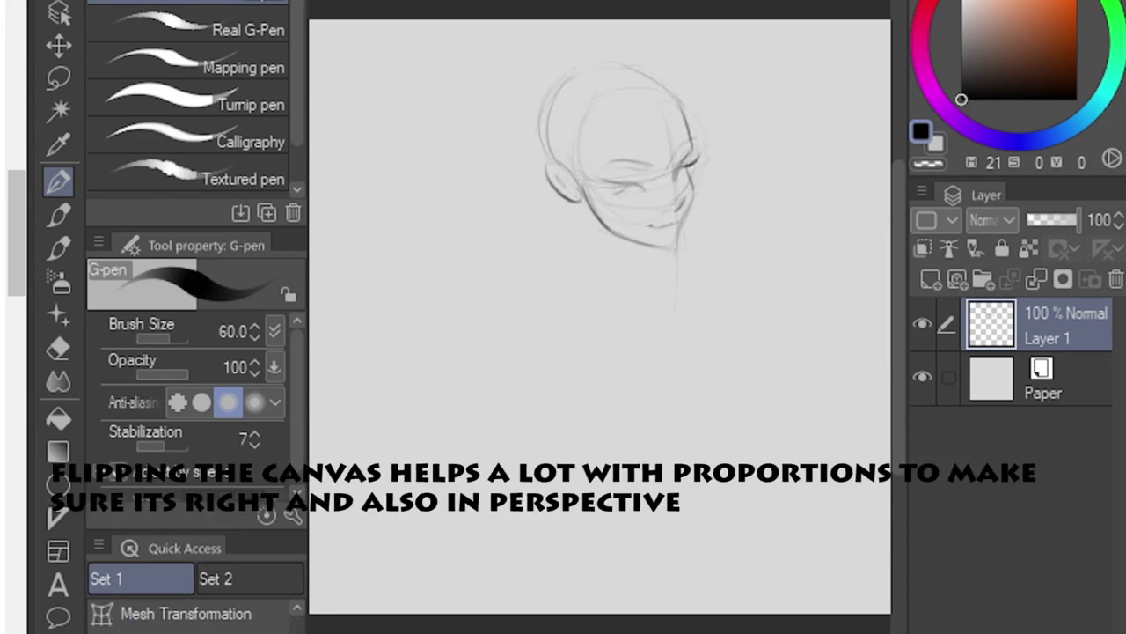
mouse_move(641, 186)
left_mouse_down()
mouse_move(607, 190)
mouse_move(614, 183)
left_mouse_up()
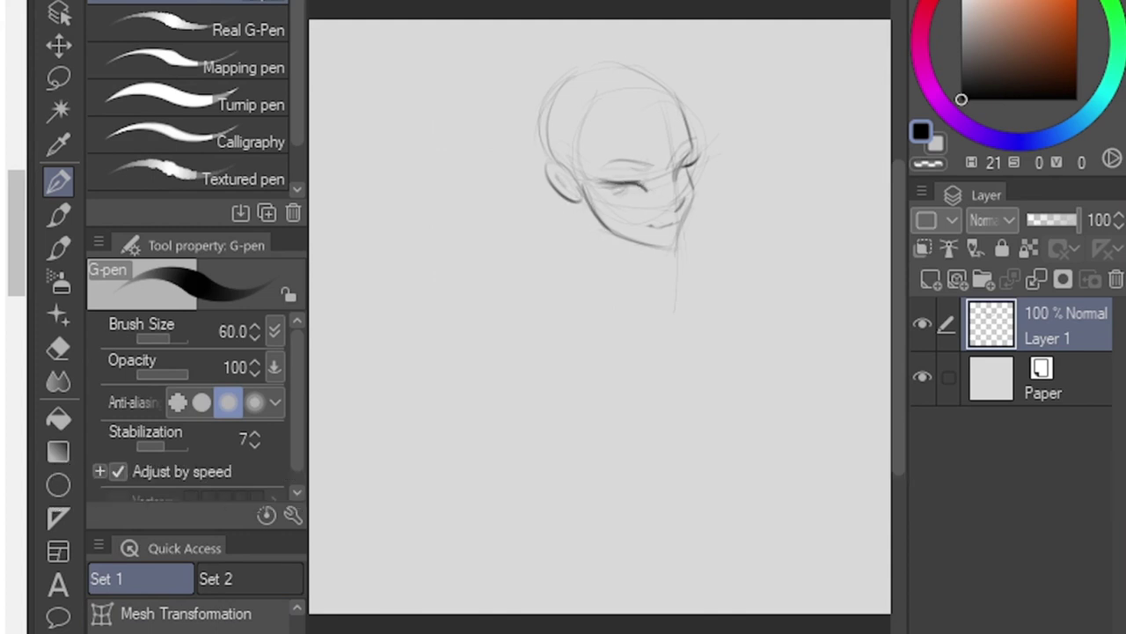
left_click(255, 628)
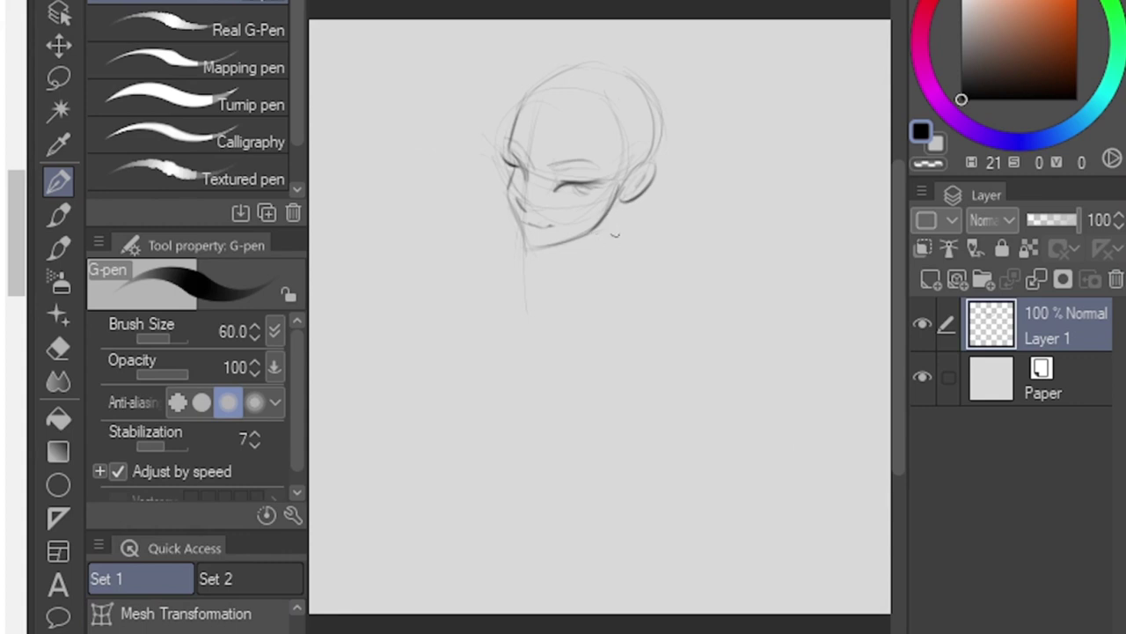
Step: Sketch the curls below the ear, the wavy hair outline around the head and the locks over the forehead
mouse_move(614, 203)
left_mouse_down()
mouse_move(617, 186)
mouse_move(637, 220)
left_mouse_up()
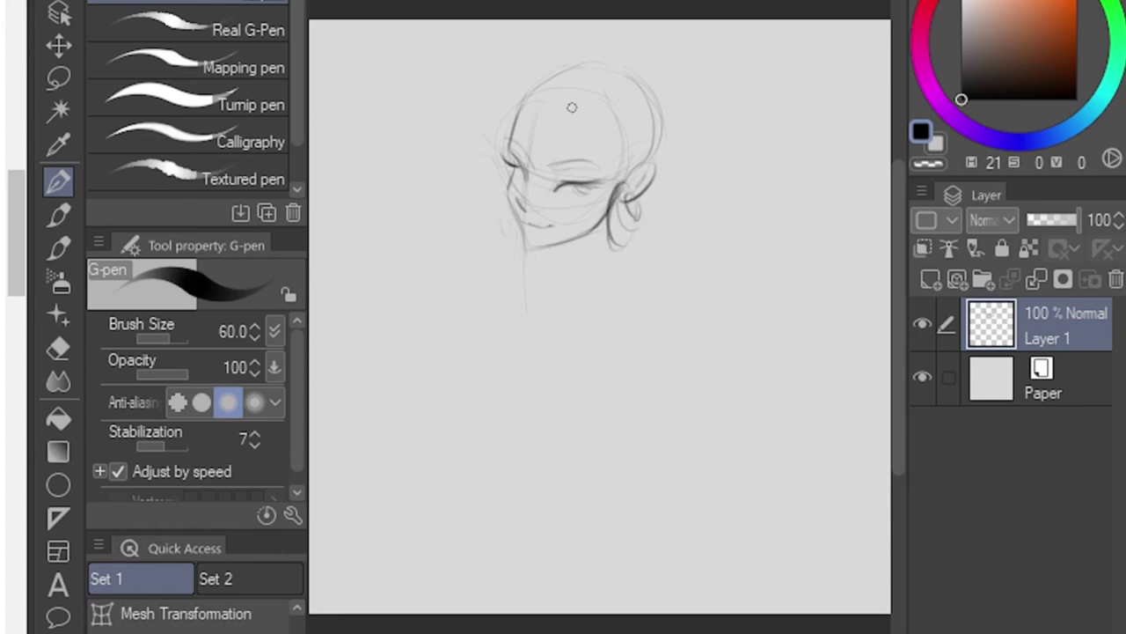
mouse_move(501, 81)
left_mouse_down()
mouse_move(476, 110)
mouse_move(468, 154)
mouse_move(490, 156)
mouse_move(447, 244)
left_mouse_up()
left_click_drag(466, 204, 469, 227)
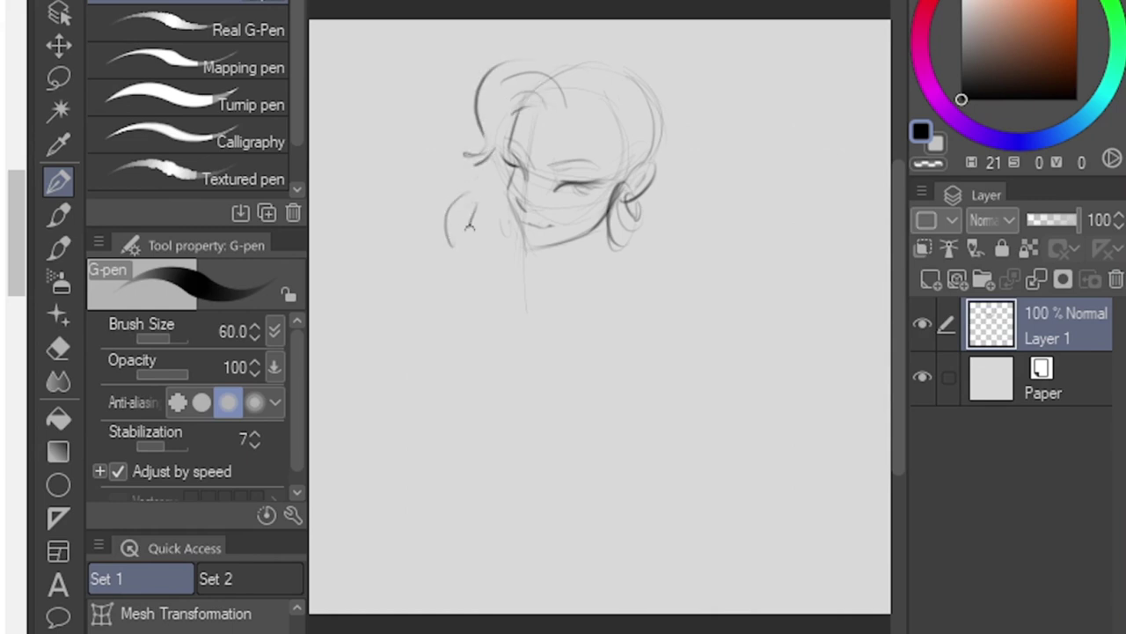
left_click_drag(465, 287, 475, 325)
left_click_drag(527, 248, 558, 245)
mouse_move(531, 60)
left_mouse_down()
mouse_move(597, 58)
mouse_move(596, 76)
mouse_move(565, 56)
mouse_move(631, 51)
mouse_move(630, 73)
mouse_move(610, 69)
mouse_move(665, 74)
mouse_move(635, 68)
mouse_move(669, 160)
left_mouse_up()
mouse_move(567, 97)
left_mouse_down()
mouse_move(560, 141)
mouse_move(574, 130)
mouse_move(648, 152)
mouse_move(618, 179)
left_mouse_up()
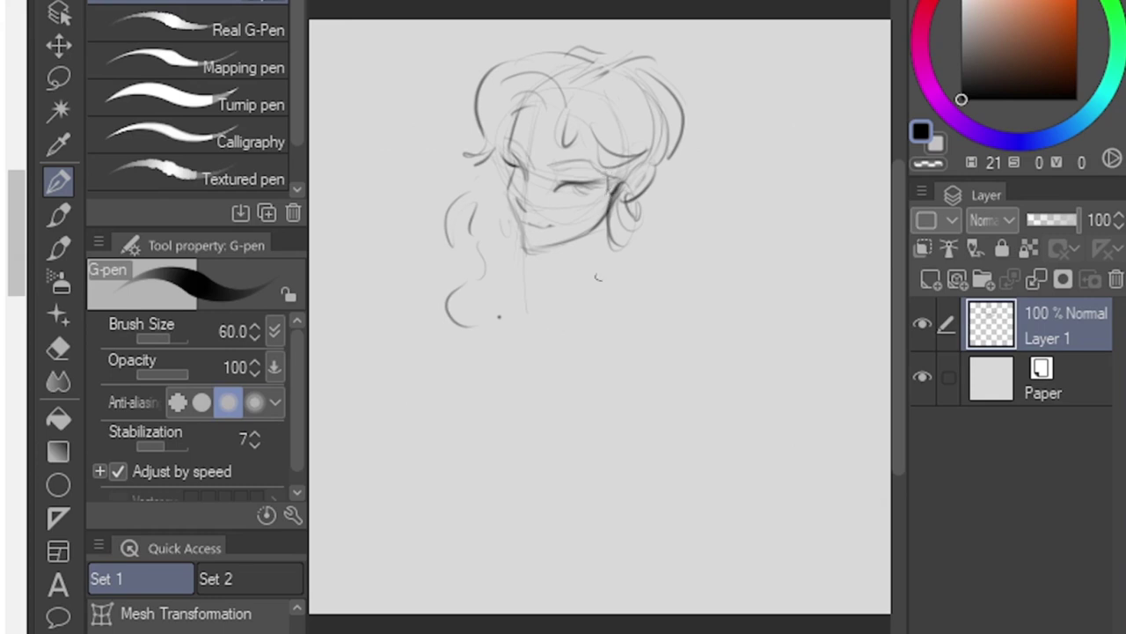
Step: Add loose, curving hair strands flowing behind the head down to shoulder height
mouse_move(686, 156)
left_mouse_down()
mouse_move(655, 202)
mouse_move(754, 181)
left_mouse_up()
left_click_drag(683, 216, 718, 239)
left_click_drag(687, 234, 731, 290)
left_click_drag(664, 278, 670, 325)
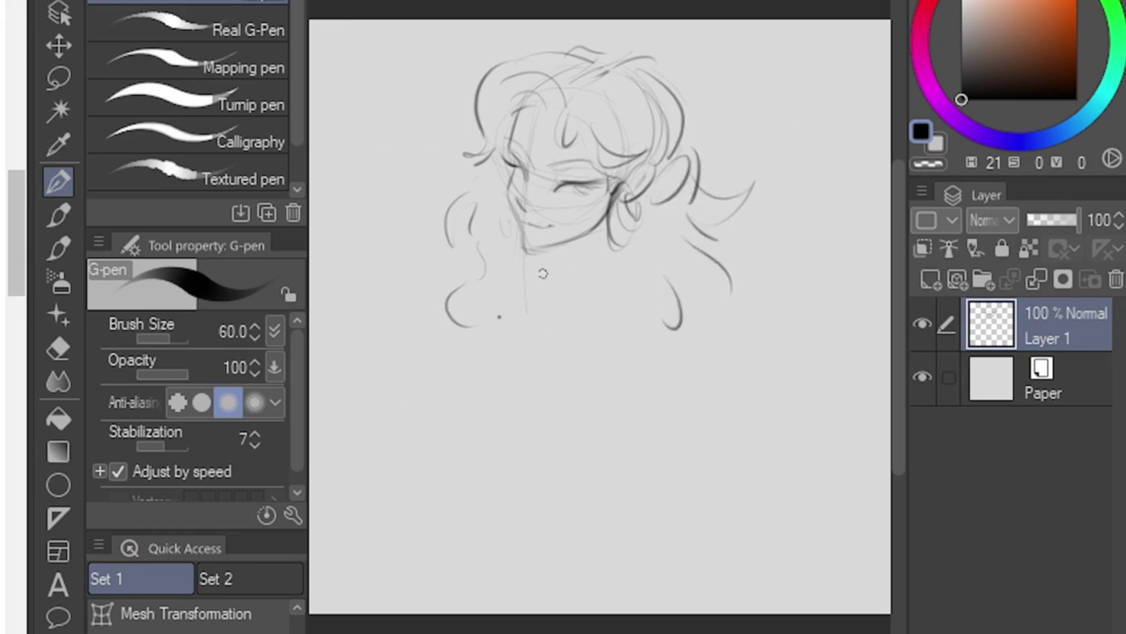
Step: Sketch the neck, the near shoulder and the loose draped sleeve with its wavy hem
mouse_move(522, 250)
left_mouse_down()
mouse_move(561, 258)
mouse_move(558, 294)
left_mouse_up()
left_click_drag(560, 249, 552, 318)
left_click_drag(608, 260, 625, 287)
mouse_move(565, 334)
left_mouse_down()
mouse_move(638, 280)
mouse_move(655, 329)
left_mouse_up()
left_click_drag(566, 349, 522, 463)
left_click_drag(567, 322, 511, 469)
mouse_move(565, 410)
left_mouse_down()
mouse_move(547, 470)
mouse_move(652, 505)
left_mouse_up()
left_click_drag(656, 330, 660, 458)
left_click_drag(652, 301, 671, 440)
left_click_drag(669, 353, 675, 430)
Step: Sketch the chest and front of the torso, then add the sleeve folds and the lower back outline
mouse_move(568, 265)
left_mouse_down()
mouse_move(545, 319)
mouse_move(456, 396)
left_mouse_up()
left_click_drag(527, 327, 467, 449)
left_click_drag(485, 378, 471, 475)
mouse_move(477, 427)
left_mouse_down()
mouse_move(538, 403)
mouse_move(526, 415)
left_mouse_up()
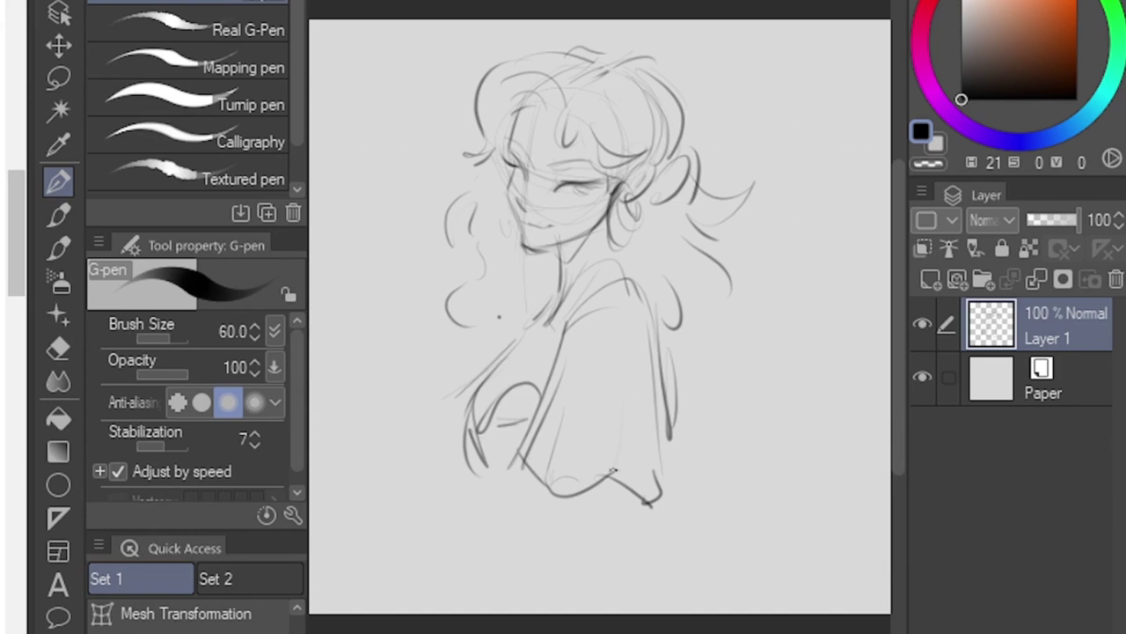
left_click_drag(607, 476, 591, 527)
left_click_drag(617, 449, 605, 519)
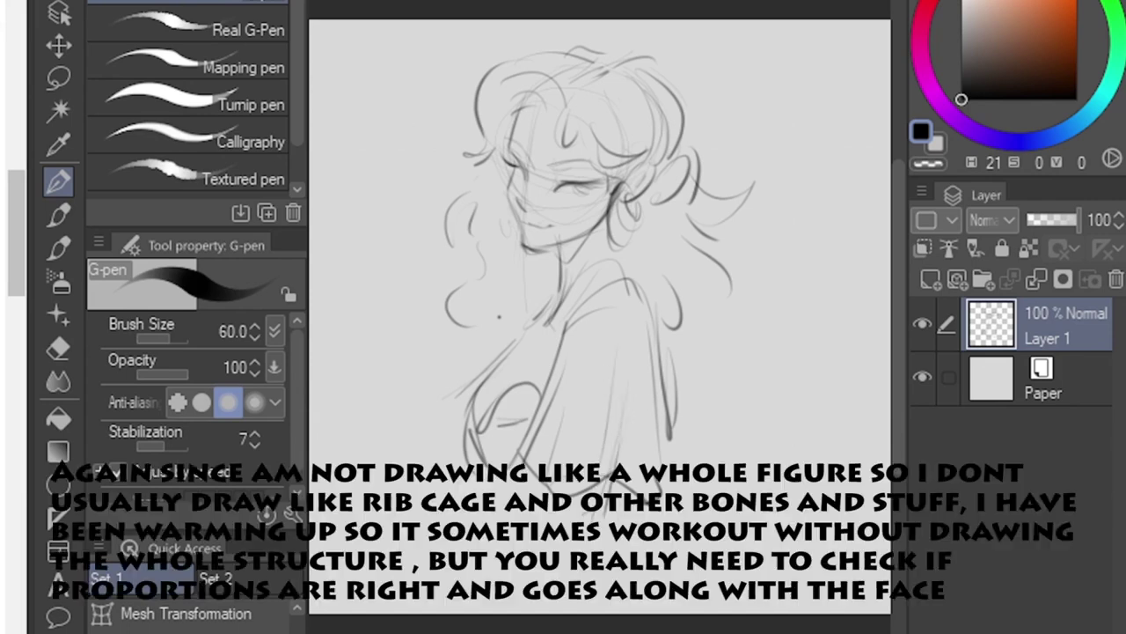
mouse_move(681, 292)
left_mouse_down()
mouse_move(727, 381)
mouse_move(725, 523)
left_mouse_up()
left_click_drag(475, 427, 462, 523)
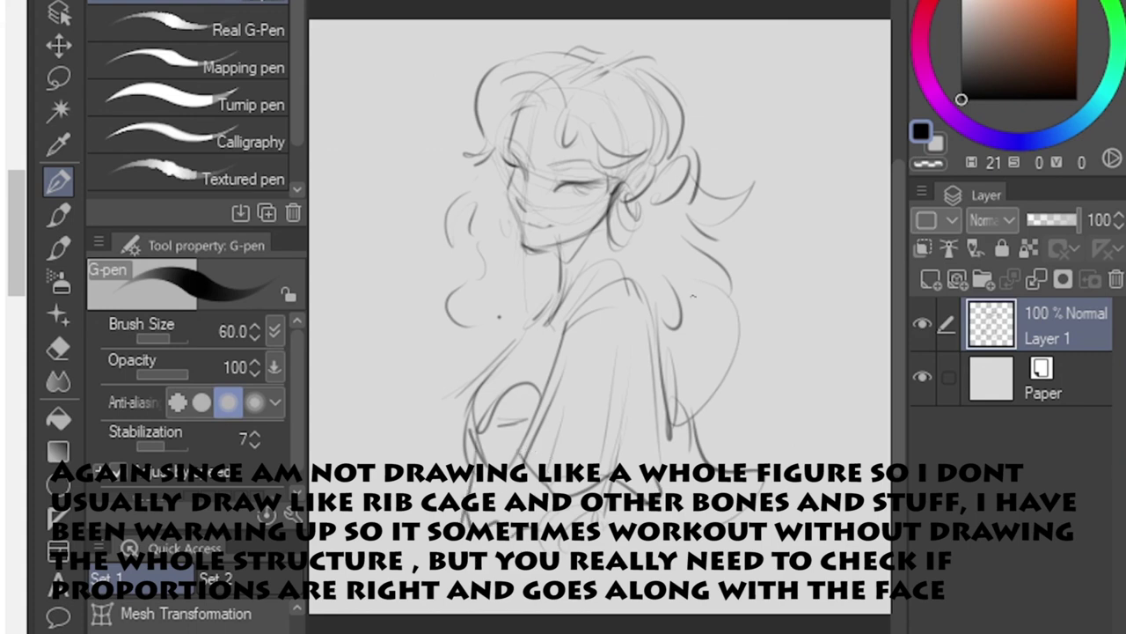
Step: Scale the figure sketch down slightly and move it to the right side of the canvas
key("ctrl+t")
left_click_drag(765, 43, 736, 91)
mouse_move(674, 179)
left_mouse_down()
mouse_move(789, 131)
mouse_move(800, 139)
left_mouse_up()
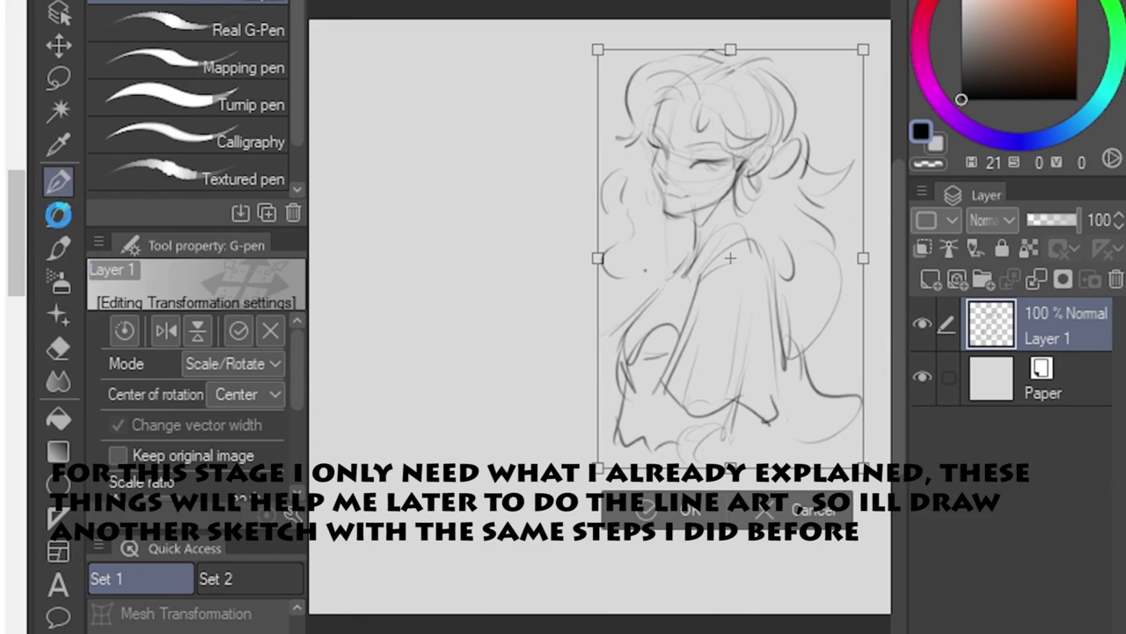
key("Return")
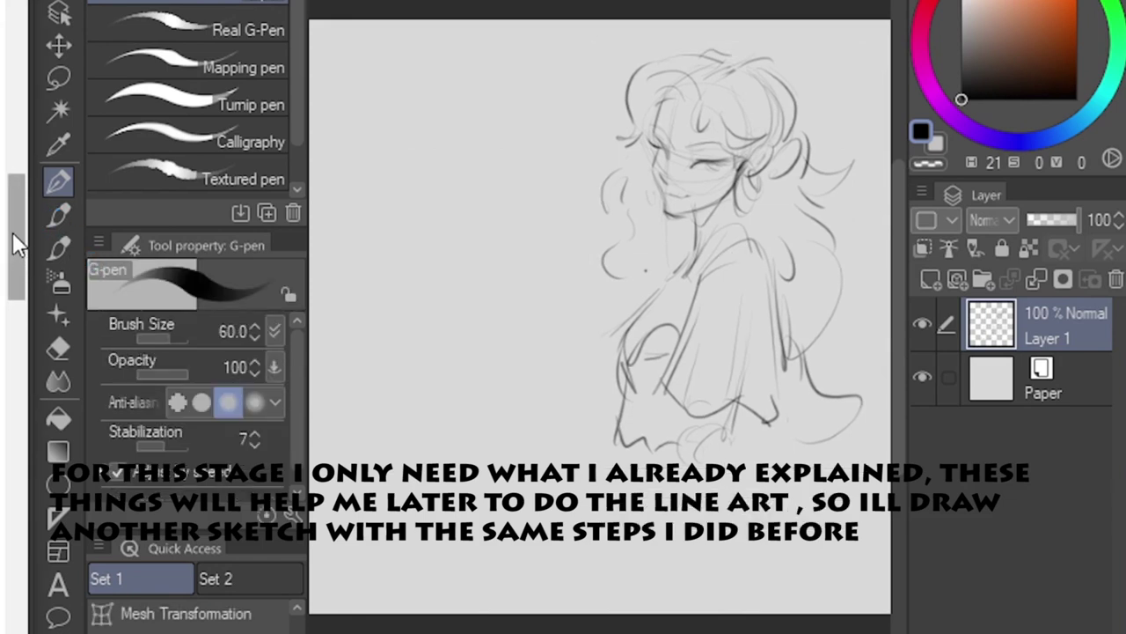
Step: Sketch a second figure's head on the empty side of the canvas, with cranium circle, eyes, nose, mouth, jaw and earring
left_click_drag(9, 232, 14, 401)
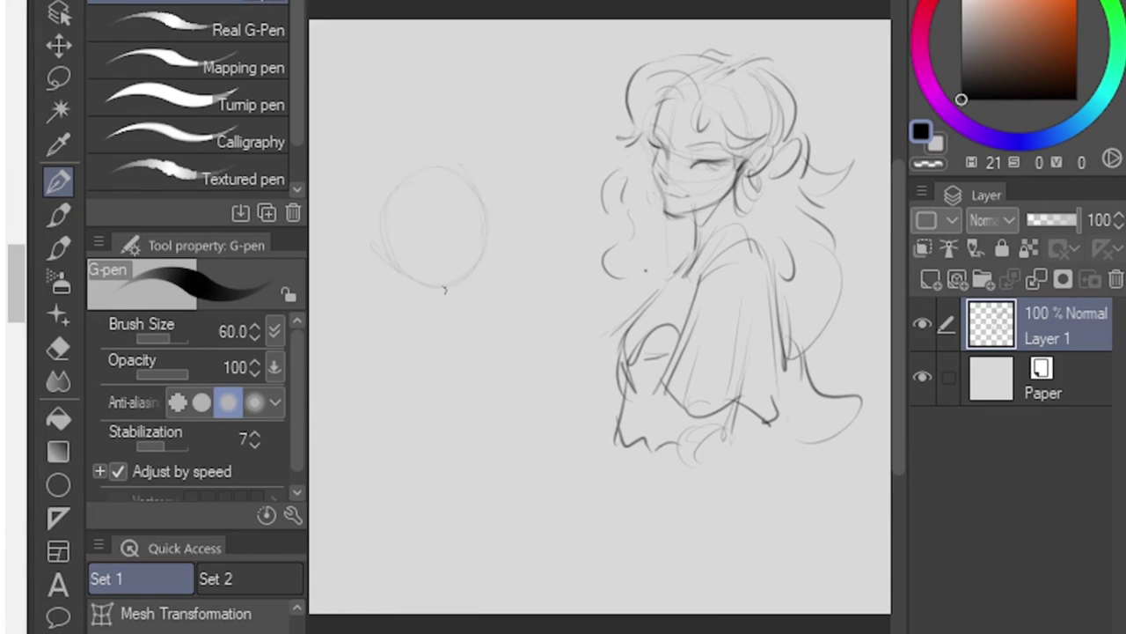
left_click_drag(423, 198, 474, 362)
left_click_drag(376, 238, 457, 311)
left_click_drag(488, 220, 465, 311)
mouse_move(438, 288)
left_mouse_down()
mouse_move(470, 283)
mouse_move(454, 271)
left_mouse_up()
left_click_drag(448, 240, 470, 227)
left_click_drag(385, 256, 425, 252)
left_click_drag(446, 240, 481, 213)
left_click_drag(356, 195, 440, 211)
left_click_drag(475, 234, 505, 272)
left_click_drag(398, 284, 417, 299)
left_click_drag(365, 241, 394, 224)
Step: Rough in the second figure's neck, shoulder, upper arm and bust line
left_click_drag(370, 295, 393, 346)
left_click_drag(463, 347, 438, 417)
left_click_drag(531, 317, 549, 369)
left_click_drag(543, 382, 496, 516)
left_click_drag(363, 431, 468, 447)
mouse_move(485, 310)
left_mouse_down()
mouse_move(534, 320)
mouse_move(450, 360)
left_mouse_up()
left_click_drag(431, 310, 453, 341)
Step: Sketch the second figure's voluminous hair around the head and the strands falling to the shoulders
left_click_drag(356, 172, 413, 141)
left_click_drag(422, 132, 489, 159)
left_click_drag(479, 172, 576, 286)
left_click_drag(365, 291, 324, 304)
left_click_drag(348, 347, 358, 394)
Step: Complete the second figure's arm, elbow and bust, and add the waist line below
left_click_drag(550, 339, 499, 537)
mouse_move(475, 411)
left_mouse_down()
mouse_move(541, 405)
mouse_move(422, 458)
left_mouse_up()
left_click_drag(414, 334, 365, 444)
left_click_drag(480, 387, 462, 479)
left_click_drag(497, 502, 471, 528)
left_click_drag(476, 462, 440, 519)
mouse_move(418, 510)
left_mouse_down()
mouse_move(462, 512)
mouse_move(519, 566)
left_mouse_up()
left_click_drag(476, 544, 521, 613)
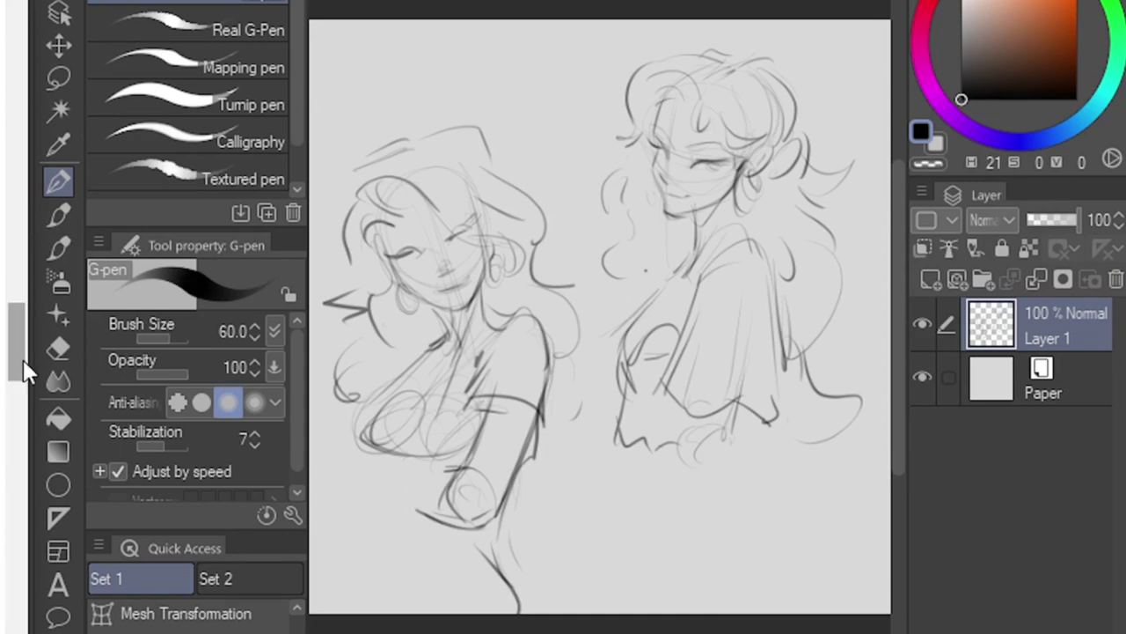
Step: Scale both figure sketches down together and move them to the upper right of the canvas
left_click_drag(14, 363, 12, 412)
key("ctrl+t")
left_click_drag(866, 51, 795, 146)
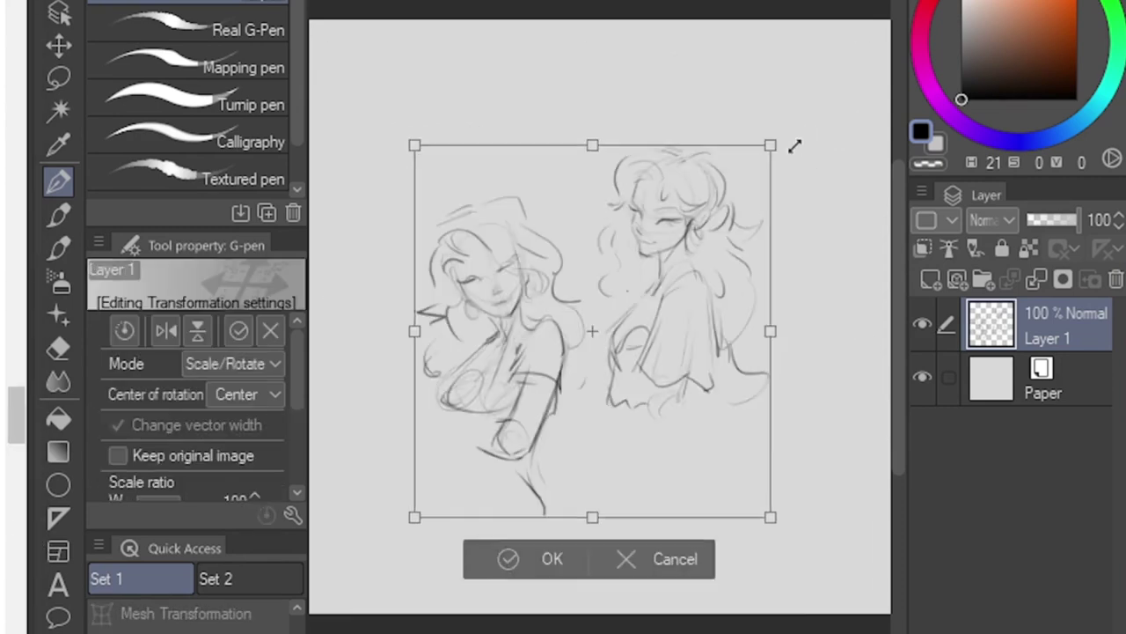
left_click_drag(607, 352, 706, 252)
key("Return")
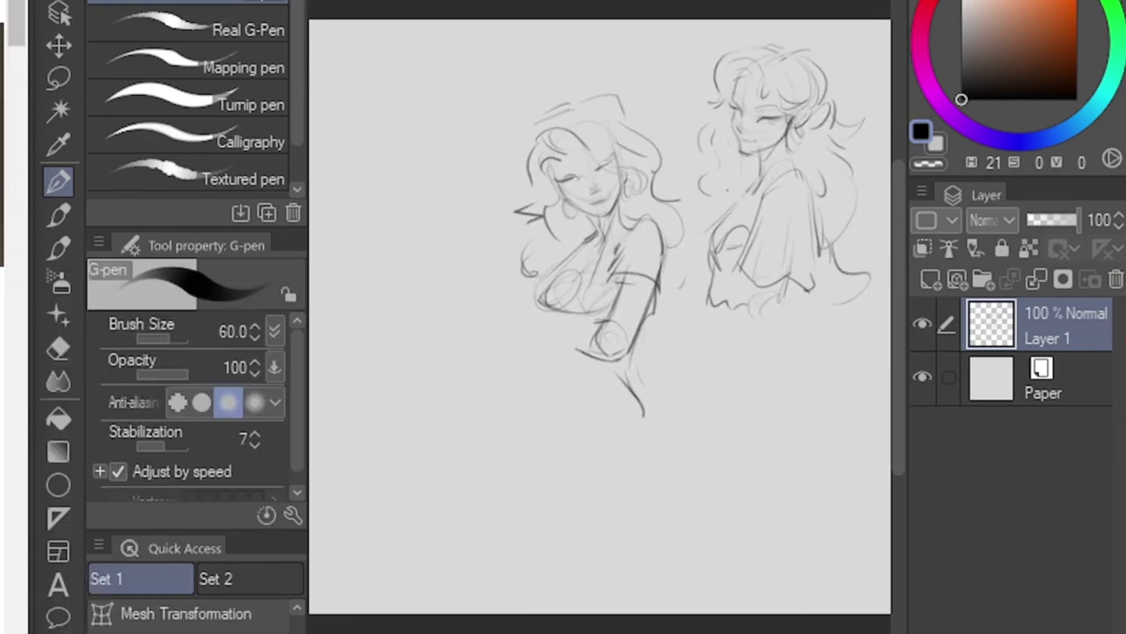
Step: Sketch a third figure's head on the left of the canvas, with face guides, facial features and the first hair strands
left_click_drag(415, 225, 458, 272)
left_click_drag(407, 329, 464, 313)
left_click_drag(430, 308, 424, 378)
left_click_drag(472, 280, 426, 380)
left_click_drag(370, 312, 417, 380)
left_click_drag(429, 261, 459, 238)
mouse_move(440, 264)
left_mouse_down()
mouse_move(356, 303)
mouse_move(387, 356)
left_mouse_up()
left_click_drag(383, 308, 338, 352)
Step: Rough in the third figure's side hair, neck and upper body below the head
mouse_move(336, 357)
left_mouse_down()
mouse_move(369, 392)
mouse_move(381, 503)
left_mouse_up()
left_click_drag(365, 391, 350, 474)
left_click_drag(454, 364, 410, 462)
left_click_drag(450, 429, 433, 491)
left_click_drag(407, 297, 465, 287)
left_click_drag(373, 294, 424, 337)
left_click_drag(459, 254, 490, 281)
Step: Sketch the third figure's facing shoulder and arm, and the long strands falling on both sides
left_click_drag(467, 312, 414, 383)
left_click_drag(468, 241, 507, 344)
left_click_drag(493, 369, 440, 475)
left_click_drag(457, 405, 511, 506)
left_click_drag(413, 453, 405, 526)
left_click_drag(347, 363, 312, 468)
Step: Add the third figure's fringe, the curls on top of the head and the cuff line on the arm
left_click_drag(391, 287, 373, 327)
left_click_drag(465, 240, 368, 306)
left_click_drag(406, 236, 463, 232)
left_click_drag(423, 202, 509, 204)
left_click_drag(472, 243, 461, 273)
left_click_drag(365, 233, 333, 341)
left_click_drag(369, 213, 426, 190)
left_click_drag(439, 491, 512, 501)
Step: Scale the three figure sketches down together and move them to the upper part of the canvas
key("ctrl+r")
key("ctrl+r")
key("ctrl+t")
left_click_drag(861, 40, 754, 138)
left_click_drag(665, 229, 706, 113)
left_click_drag(816, 65, 822, 76)
key("Return")
Step: Sketch a fourth figure's face below the first one, with its contour, jaw and eye guide
left_click_drag(17, 416, 29, 515)
mouse_move(739, 290)
left_mouse_down()
mouse_move(669, 339)
mouse_move(770, 352)
left_mouse_up()
left_click_drag(768, 322, 732, 426)
mouse_move(767, 367)
left_mouse_down()
mouse_move(683, 342)
mouse_move(692, 356)
left_mouse_up()
mouse_move(730, 296)
left_mouse_down()
mouse_move(695, 370)
mouse_move(774, 426)
left_mouse_up()
Step: Rough in the fourth figure's neck, collar, shoulders and torso lines
mouse_move(690, 355)
left_mouse_down()
mouse_move(683, 421)
mouse_move(747, 447)
mouse_move(797, 504)
left_mouse_up()
left_click_drag(797, 504, 776, 541)
left_click_drag(685, 403, 649, 491)
left_click_drag(709, 466, 707, 603)
left_click_drag(646, 503, 673, 579)
Step: Sketch the fourth figure's hair around the head and add its facial details
left_click_drag(695, 267, 636, 338)
left_click_drag(693, 261, 795, 315)
left_click_drag(725, 290, 791, 366)
mouse_move(730, 269)
left_mouse_down()
mouse_move(698, 310)
mouse_move(665, 326)
left_mouse_up()
left_click_drag(677, 282, 718, 257)
left_click_drag(705, 345, 740, 352)
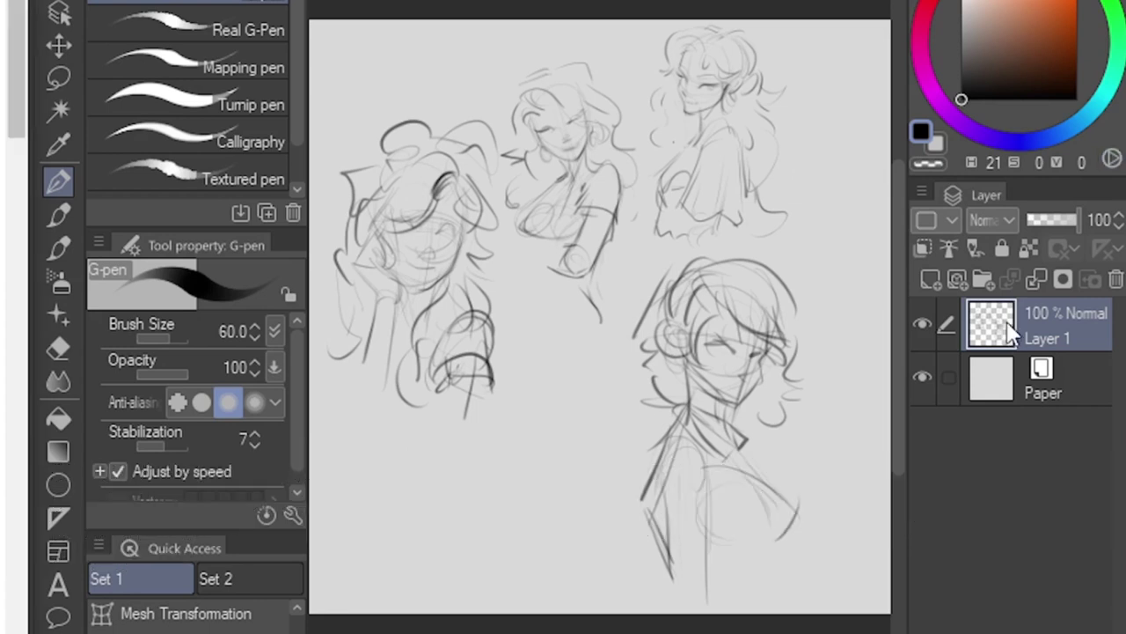
Step: Lasso the first figure's sketch at the upper right and copy it onto its own layer
left_click(58, 77)
mouse_move(651, 44)
left_mouse_down()
mouse_move(640, 150)
mouse_move(647, 238)
mouse_move(718, 248)
mouse_move(822, 112)
mouse_move(676, 7)
mouse_move(660, 16)
left_mouse_up()
left_click(863, 297)
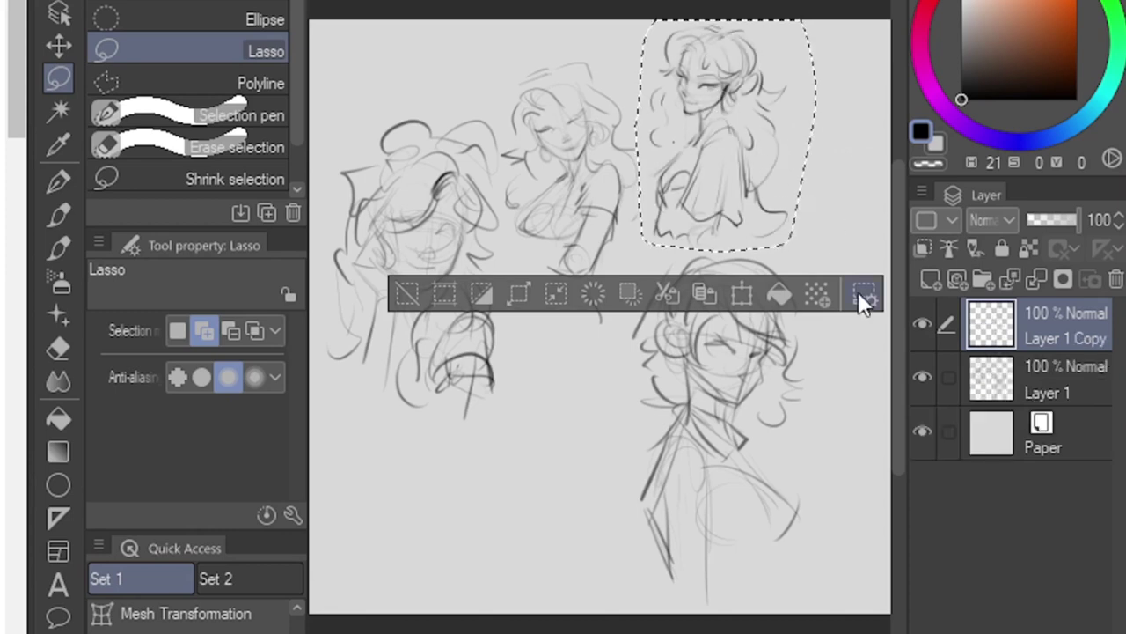
Step: Hide Layer 1 and enlarge the copied figure so it fills the canvas
left_click(921, 378)
key("ctrl+t")
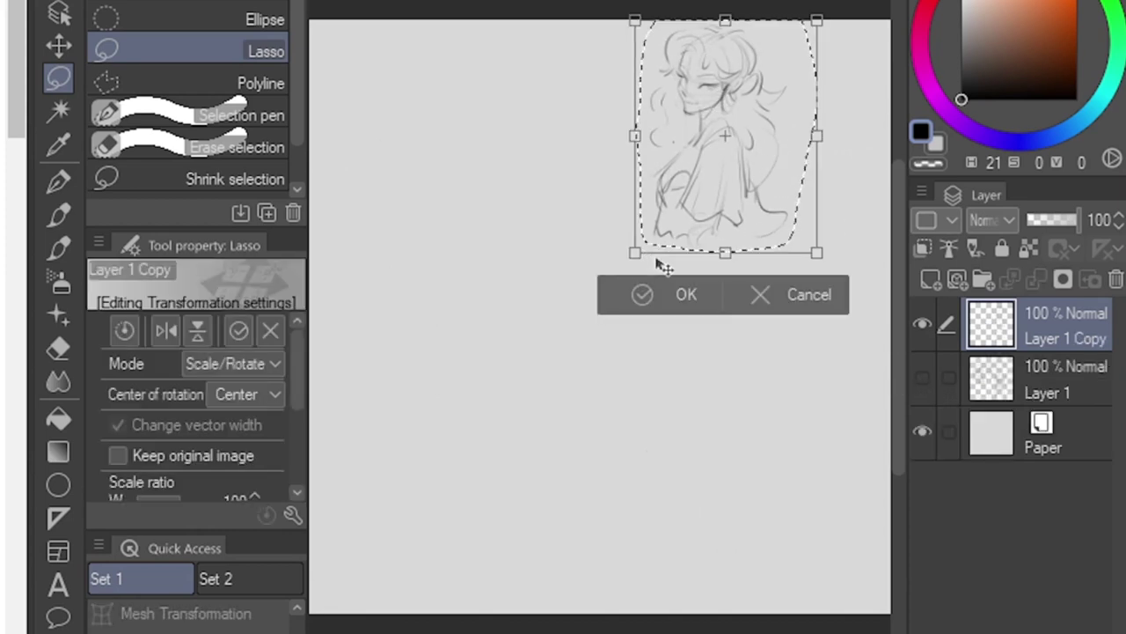
left_click_drag(635, 254, 453, 576)
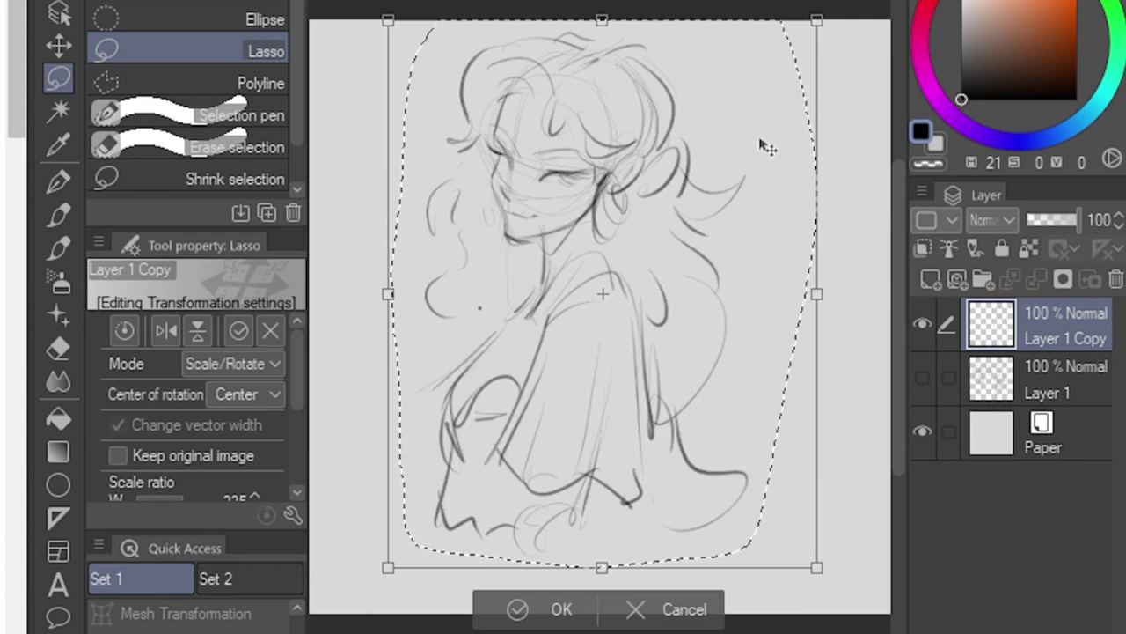
left_click_drag(817, 19, 841, 0)
left_click_drag(761, 141, 765, 188)
left_click_drag(393, 613, 363, 633)
mouse_move(456, 547)
left_mouse_down()
mouse_move(545, 448)
mouse_move(554, 416)
left_mouse_up()
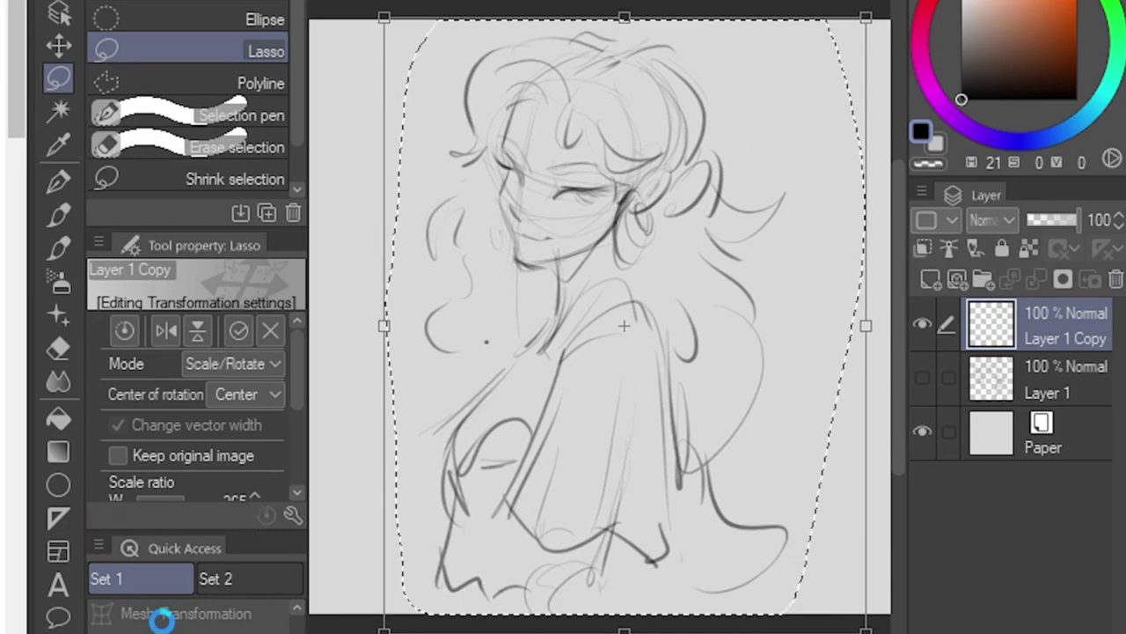
key("Return")
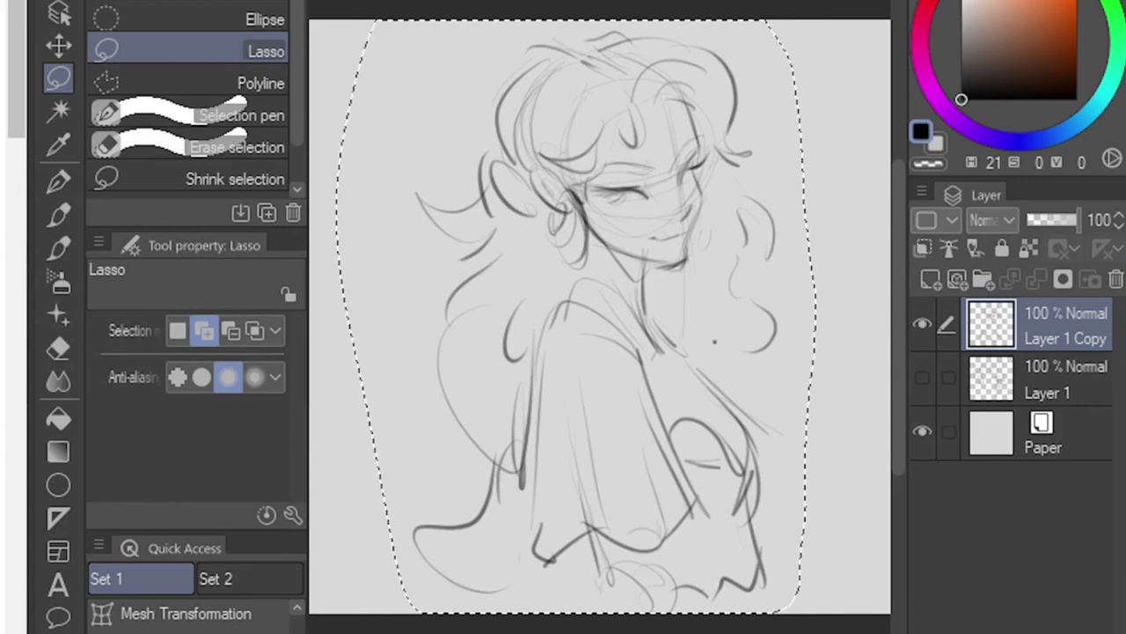
Step: Lower the copied sketch layer's opacity to 28%, add a new layer above it and clear the selection
key("h")
left_click_drag(1058, 219, 1041, 219)
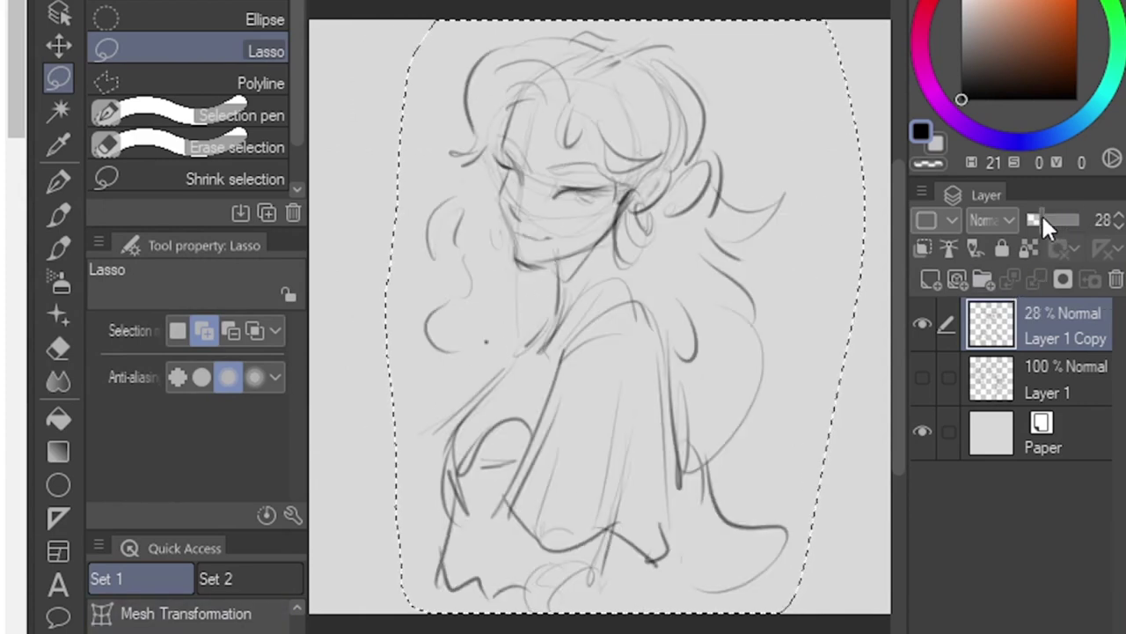
left_click(930, 279)
key("ctrl+d")
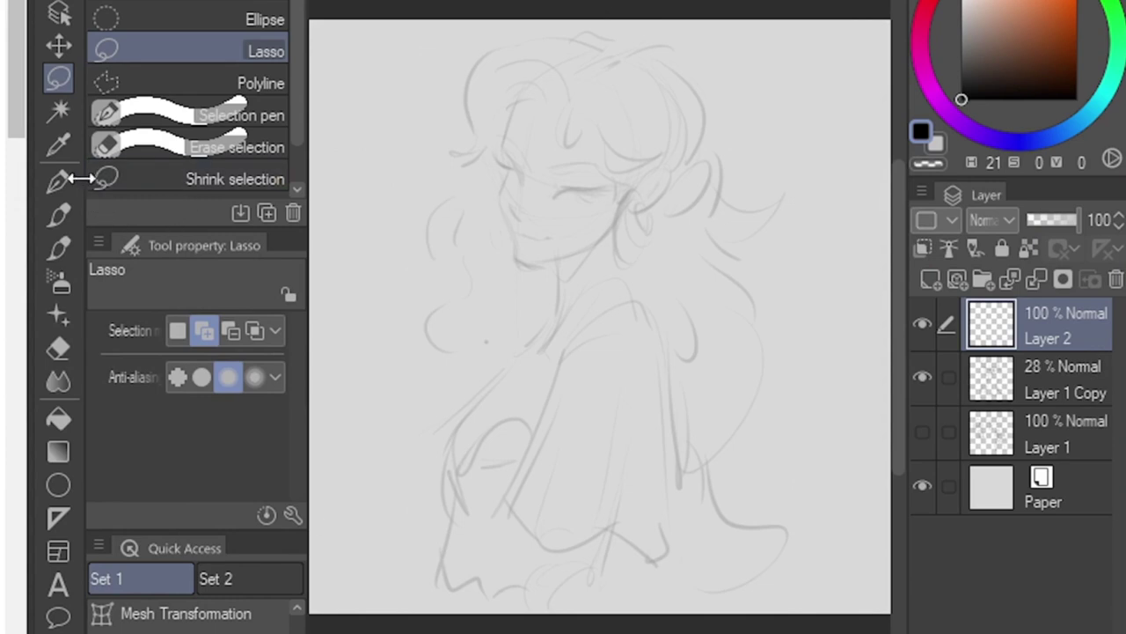
Step: With the Mapping pen, ink the hairline strands and the forehead contour on Layer 2, redoing the first strokes
left_click(58, 181)
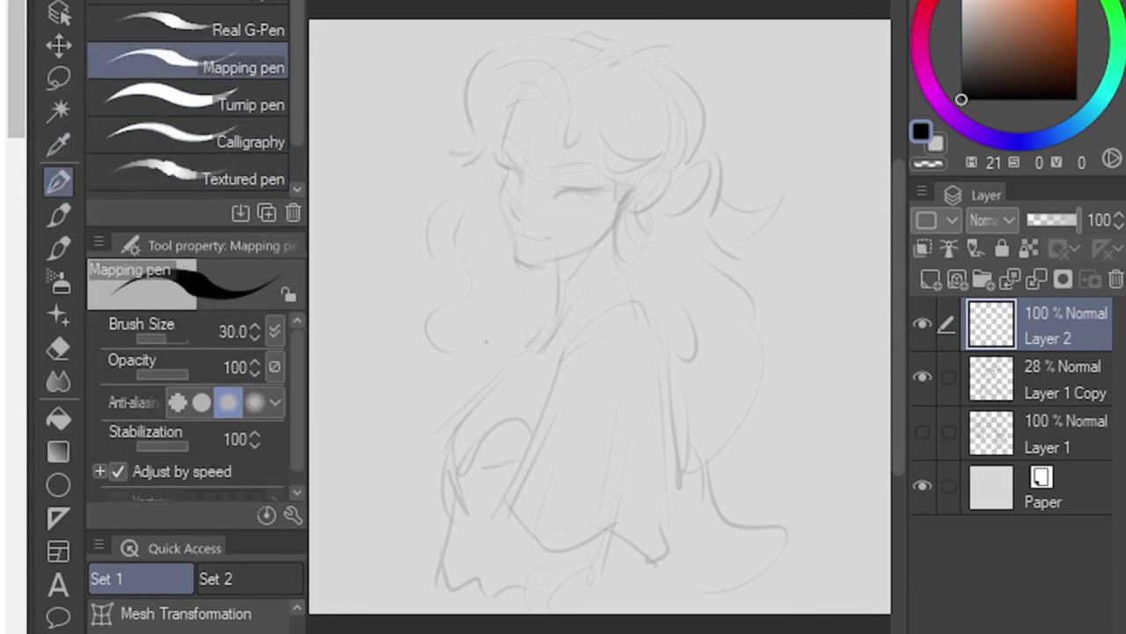
scroll(596, 193, "up", 5)
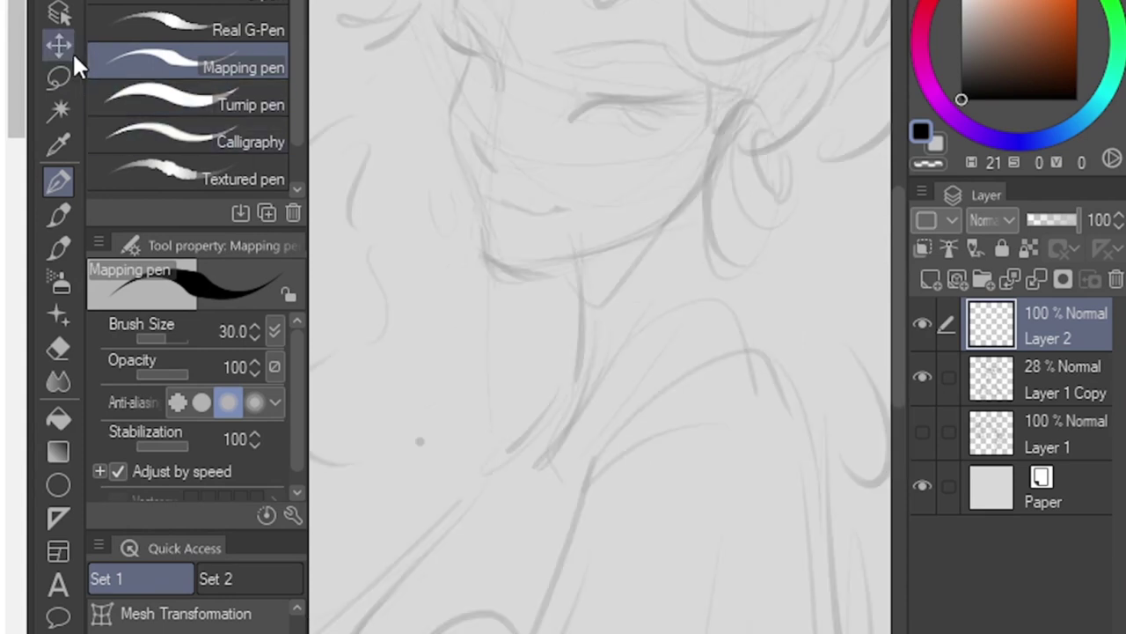
mouse_move(566, 175)
left_mouse_down()
mouse_move(566, 327)
mouse_move(554, 325)
left_mouse_up()
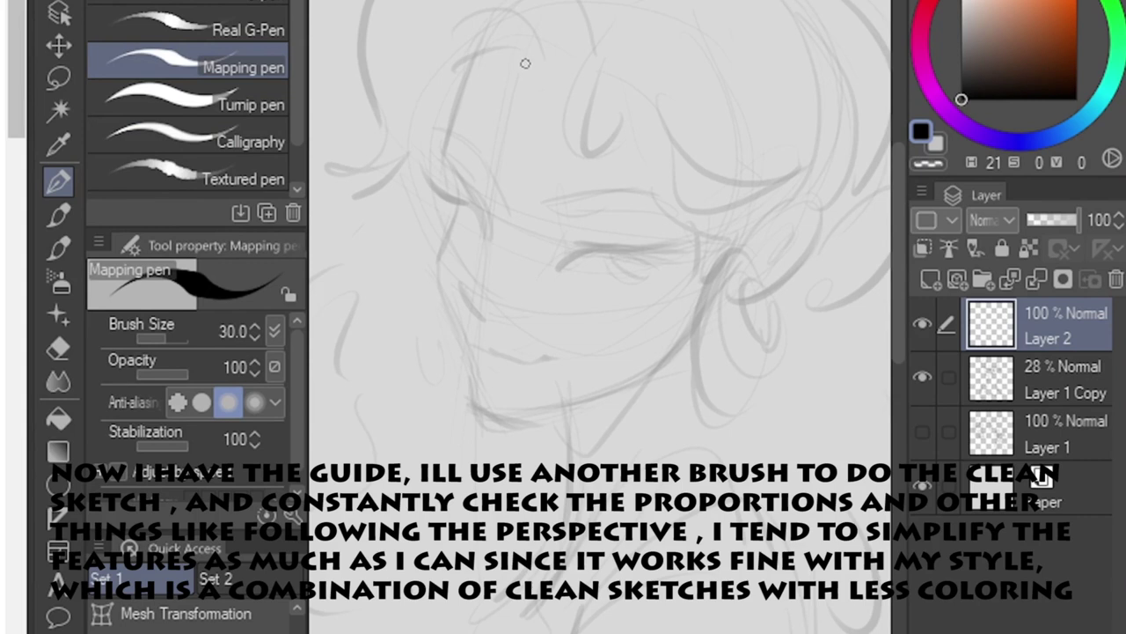
mouse_move(543, 58)
left_mouse_down()
mouse_move(498, 57)
mouse_move(458, 23)
mouse_move(511, 63)
mouse_move(438, 53)
mouse_move(436, 79)
mouse_move(415, 100)
mouse_move(520, 123)
left_mouse_up()
mouse_move(508, 81)
left_mouse_down()
mouse_move(471, 105)
mouse_move(460, 183)
left_mouse_up()
key("ctrl+z")
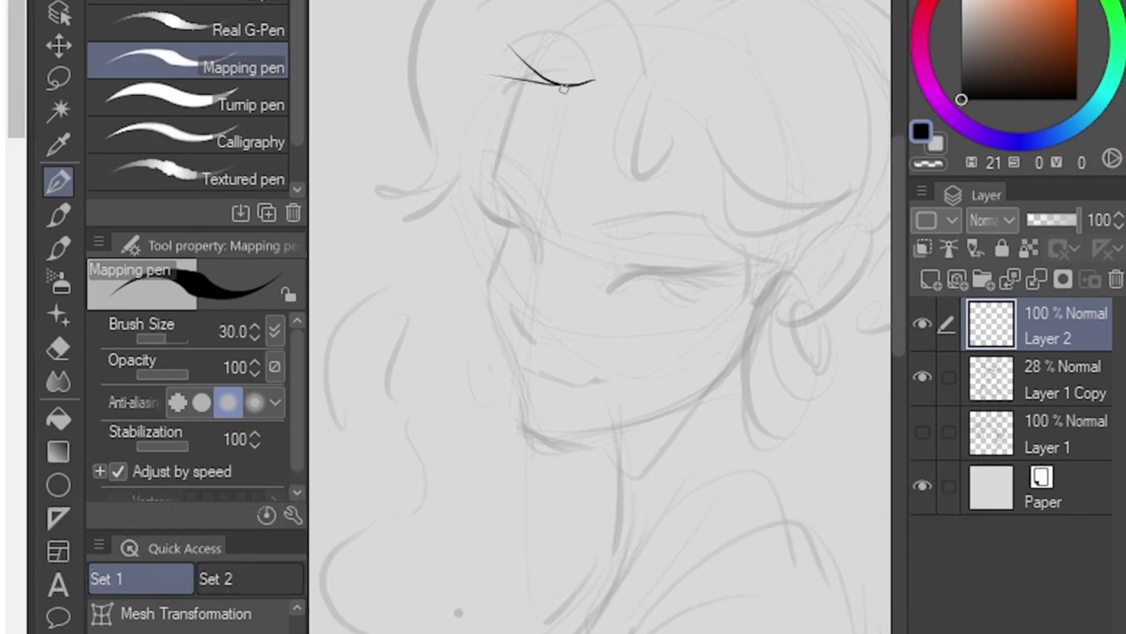
mouse_move(563, 84)
left_mouse_down()
mouse_move(514, 99)
mouse_move(466, 188)
left_mouse_up()
mouse_move(523, 90)
left_mouse_down()
mouse_move(503, 136)
mouse_move(503, 192)
mouse_move(500, 167)
mouse_move(506, 199)
left_mouse_up()
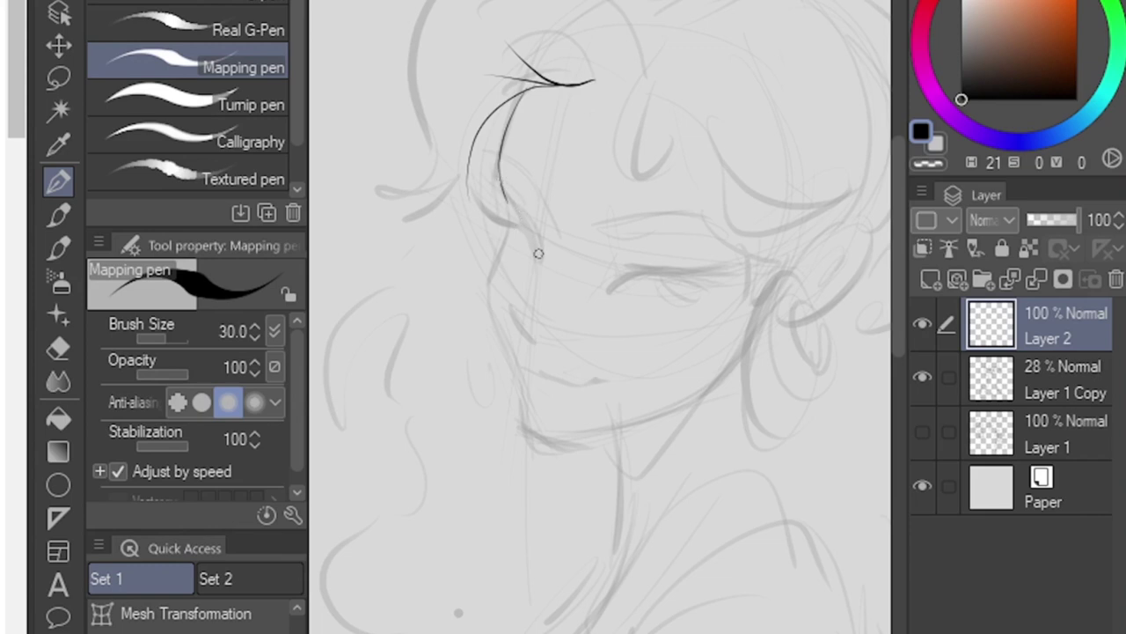
Step: Ink the far eye's thick upper lash line and its inner edge over the faded sketch
left_click_drag(540, 254, 488, 194)
left_click_drag(538, 251, 488, 194)
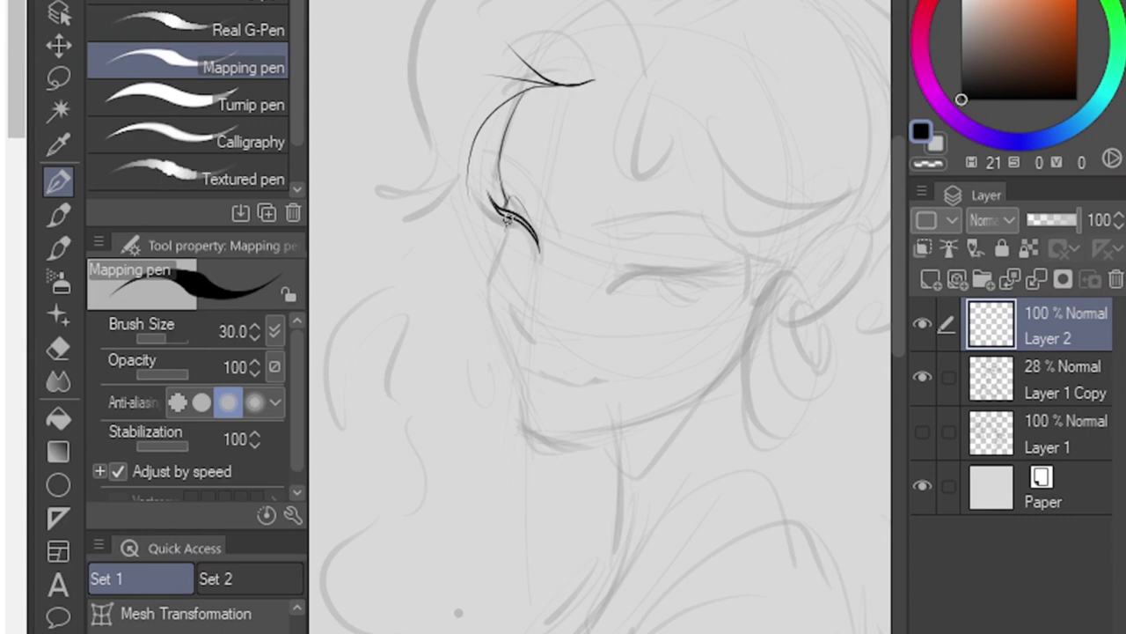
left_click_drag(506, 219, 536, 260)
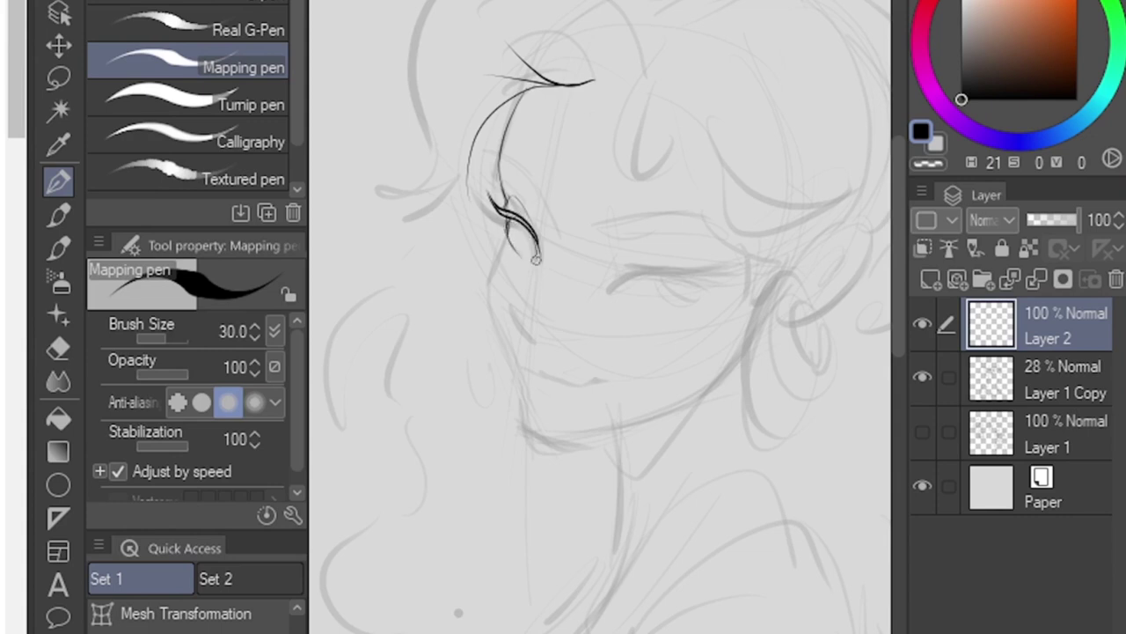
Step: Ink the far cheek contour from the eye down to the chin, redoing the first stroke
left_click(923, 375)
left_click(926, 372)
mouse_move(505, 231)
left_mouse_down()
mouse_move(487, 286)
mouse_move(495, 350)
mouse_move(539, 429)
left_mouse_up()
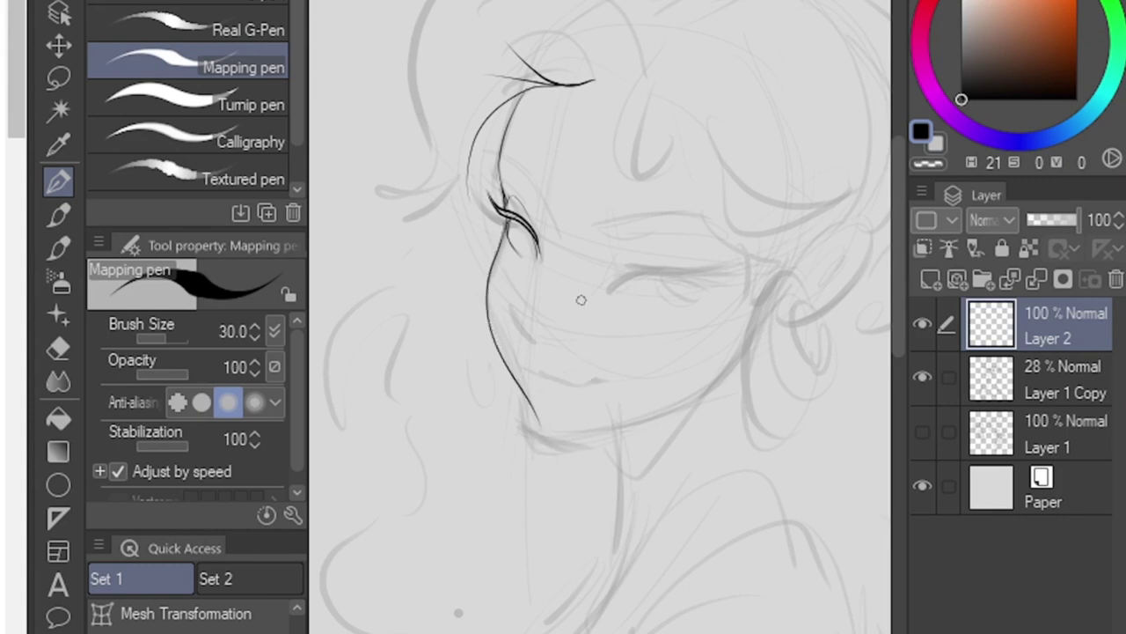
key("ctrl+z")
mouse_move(504, 230)
left_mouse_down()
mouse_move(494, 315)
mouse_move(547, 444)
left_mouse_up()
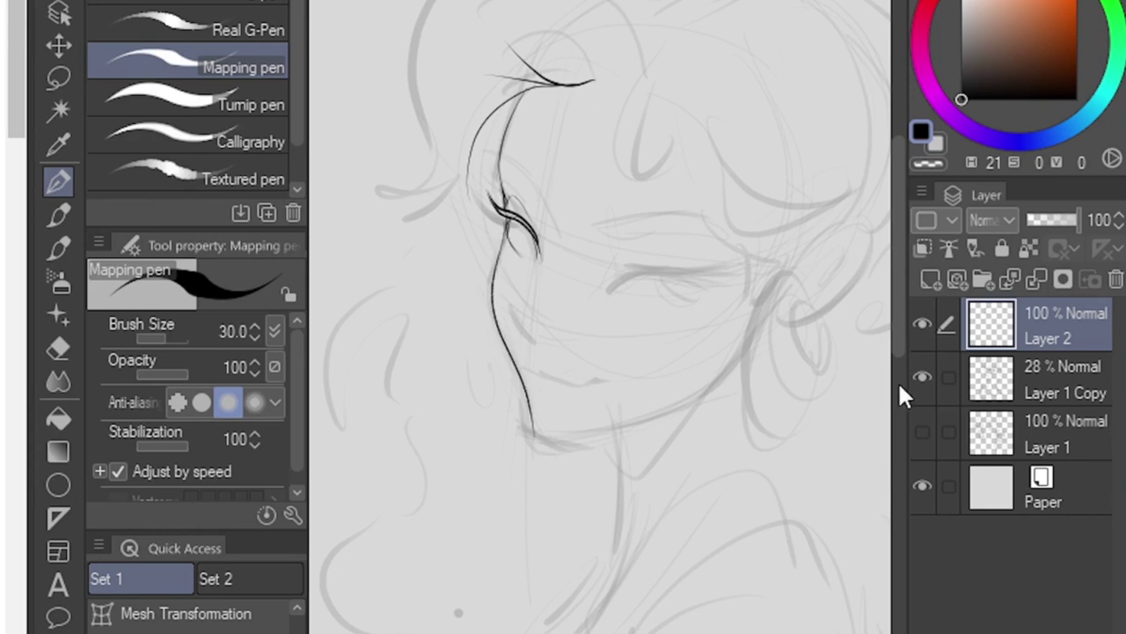
Step: Ink the jawline from the chin up to the ear and compare the lines with the sketch hidden
left_click(924, 378)
left_click(923, 376)
mouse_move(533, 413)
left_mouse_down()
mouse_move(530, 429)
mouse_move(600, 435)
mouse_move(752, 308)
left_mouse_up()
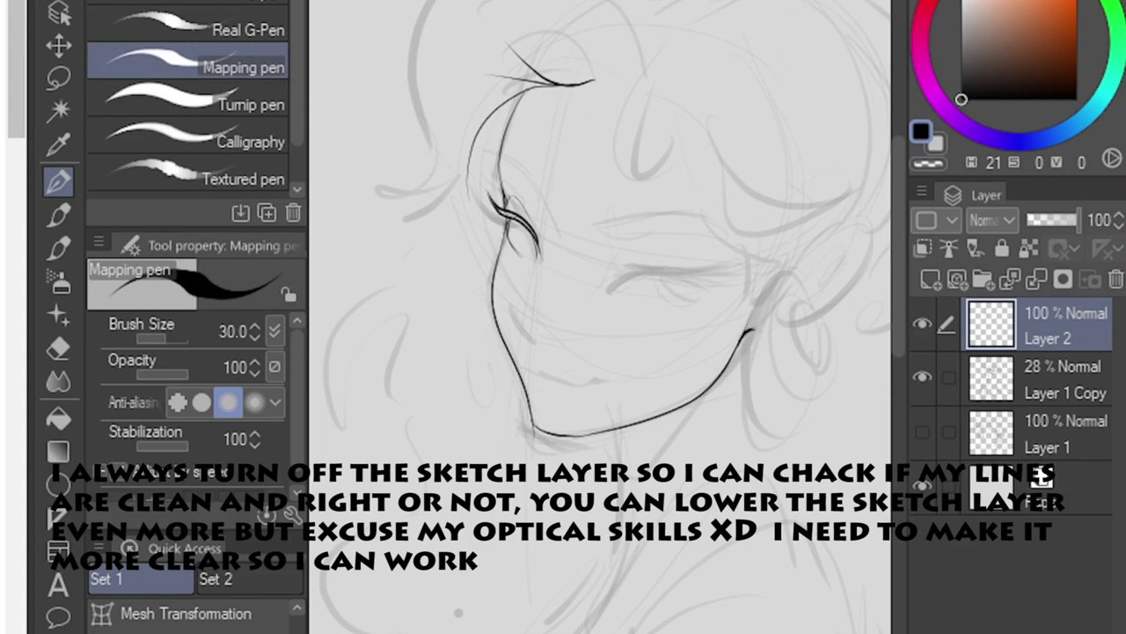
left_click(58, 348)
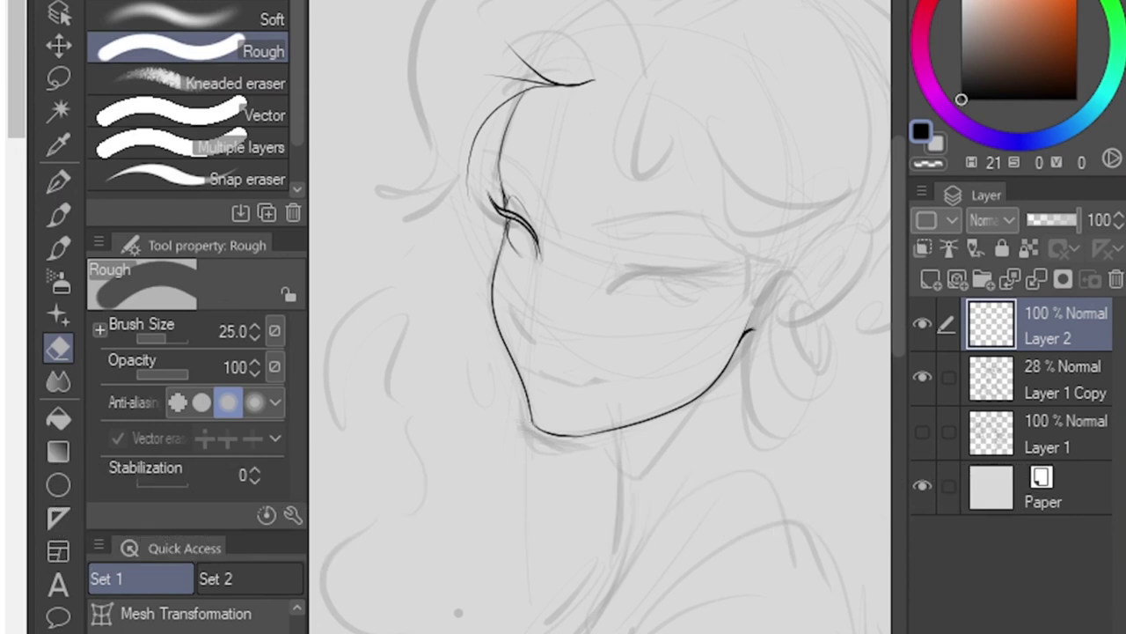
left_click(921, 376)
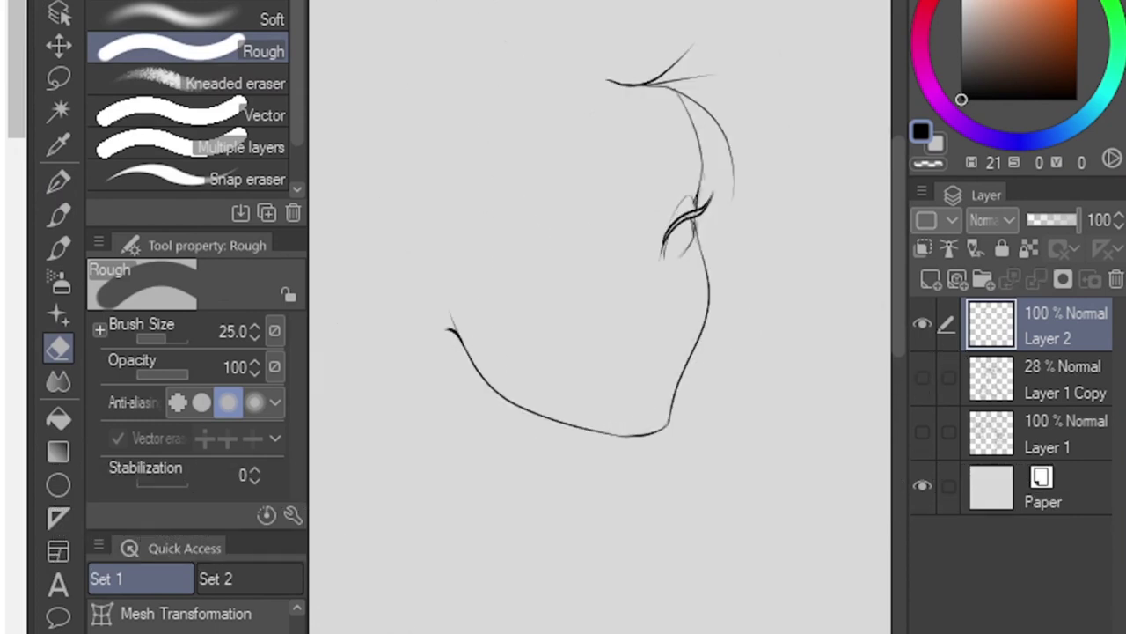
left_click(921, 377)
Step: With the Mapping pen, ink the near eye's upper lash line and the far eyebrow
left_click(57, 181)
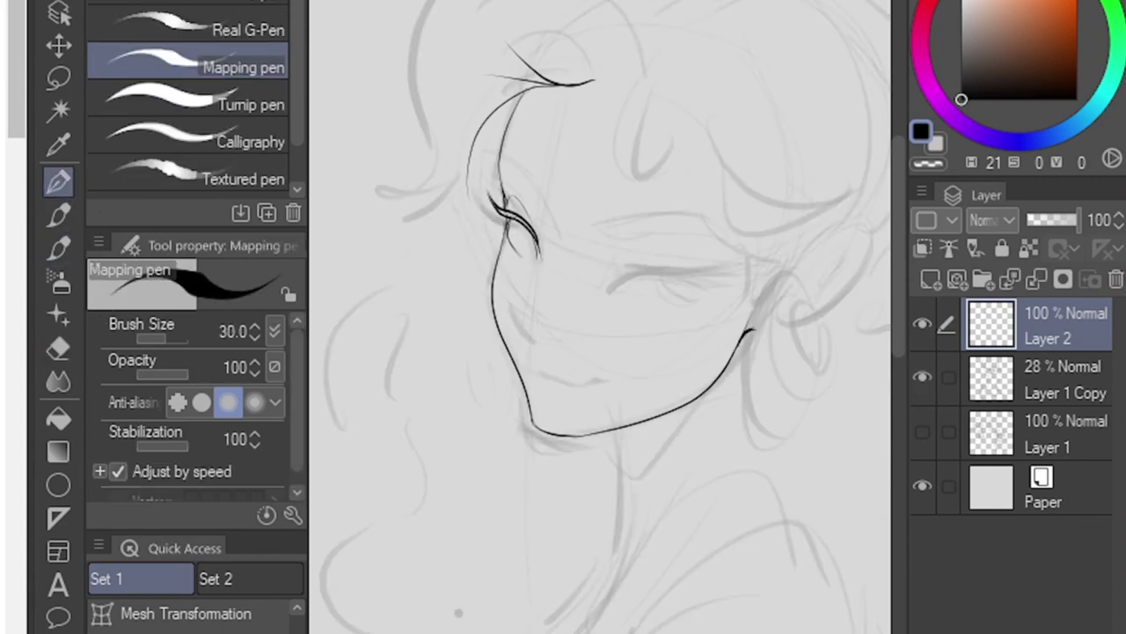
mouse_move(602, 275)
left_mouse_down()
mouse_move(653, 259)
mouse_move(704, 272)
mouse_move(656, 260)
mouse_move(684, 268)
mouse_move(721, 255)
left_mouse_up()
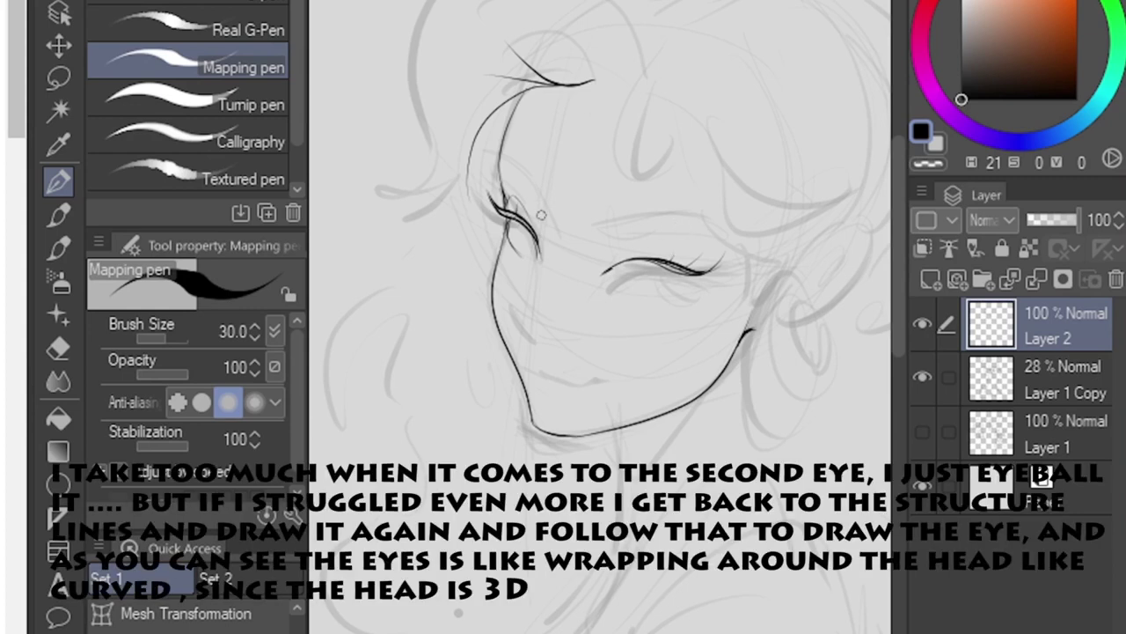
mouse_move(498, 169)
left_mouse_down()
mouse_move(530, 208)
mouse_move(499, 161)
left_mouse_up()
Step: Ink the near eyebrow and upper eyelid crease, hiding the sketch layer and redoing the first brow strokes
mouse_move(578, 219)
left_mouse_down()
mouse_move(619, 231)
mouse_move(712, 221)
mouse_move(584, 227)
left_mouse_up()
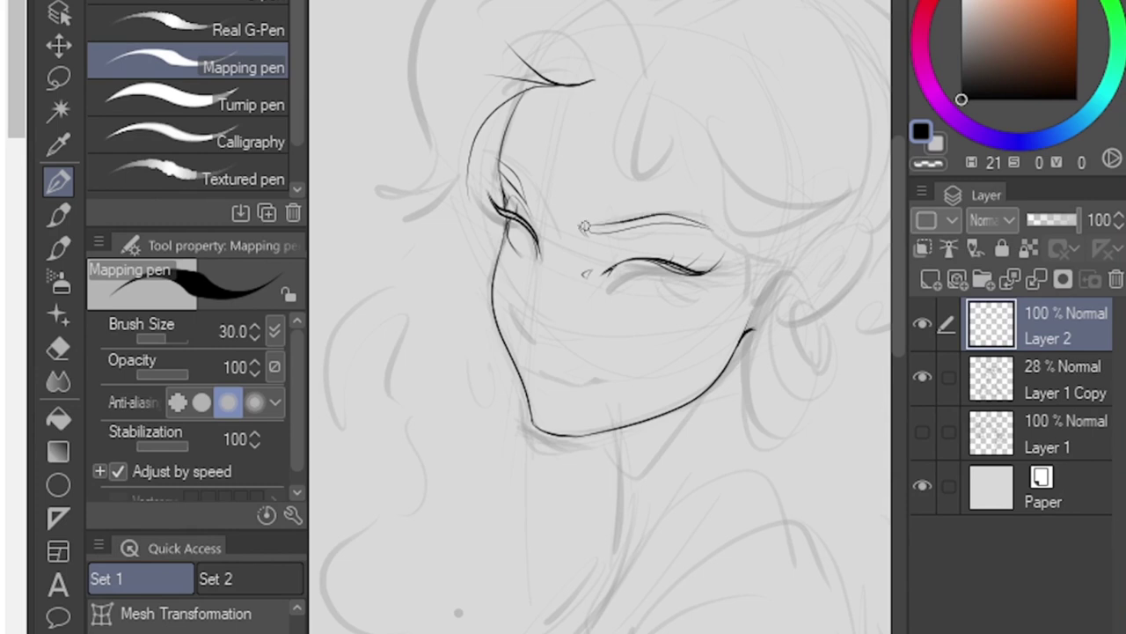
left_click(922, 377)
key("ctrl+z")
key("ctrl+z")
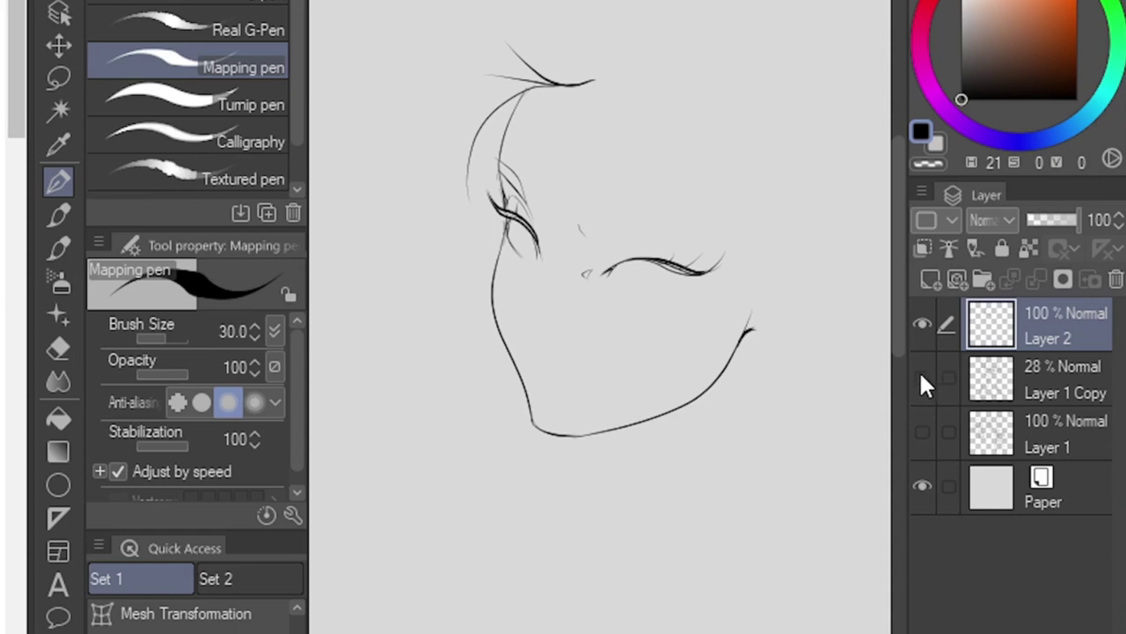
mouse_move(581, 211)
left_mouse_down()
mouse_move(586, 225)
mouse_move(655, 216)
mouse_move(716, 227)
mouse_move(660, 204)
mouse_move(608, 206)
left_mouse_up()
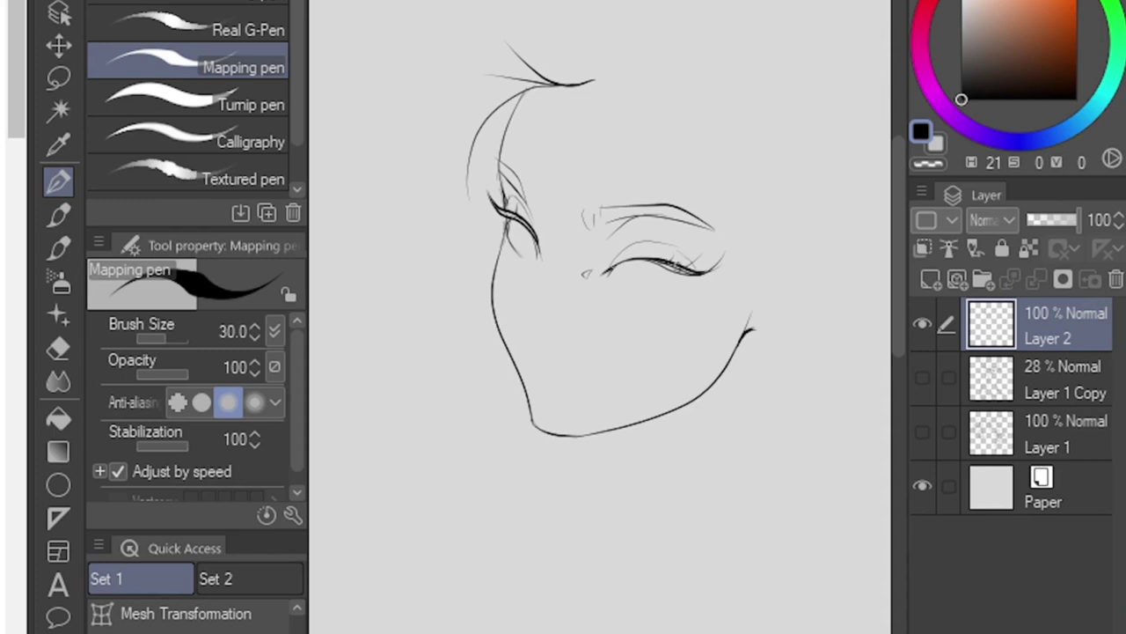
Step: Ink the irises and lower lashes of both eyes, undoing one stray stroke
left_click_drag(701, 276, 687, 255)
left_click(923, 379)
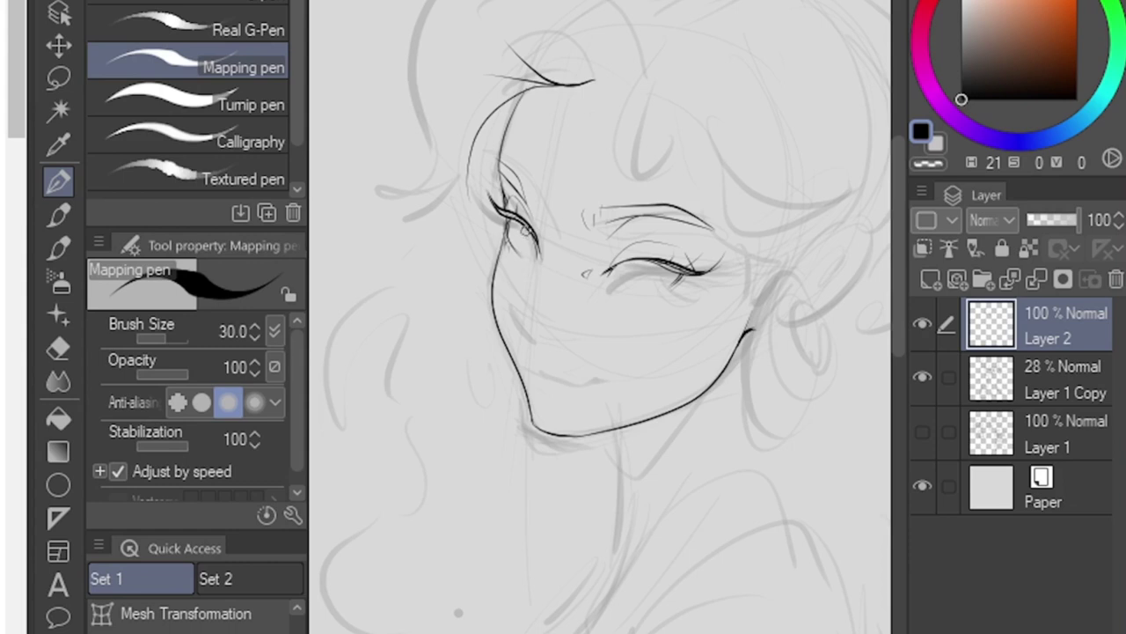
left_click_drag(524, 232, 528, 260)
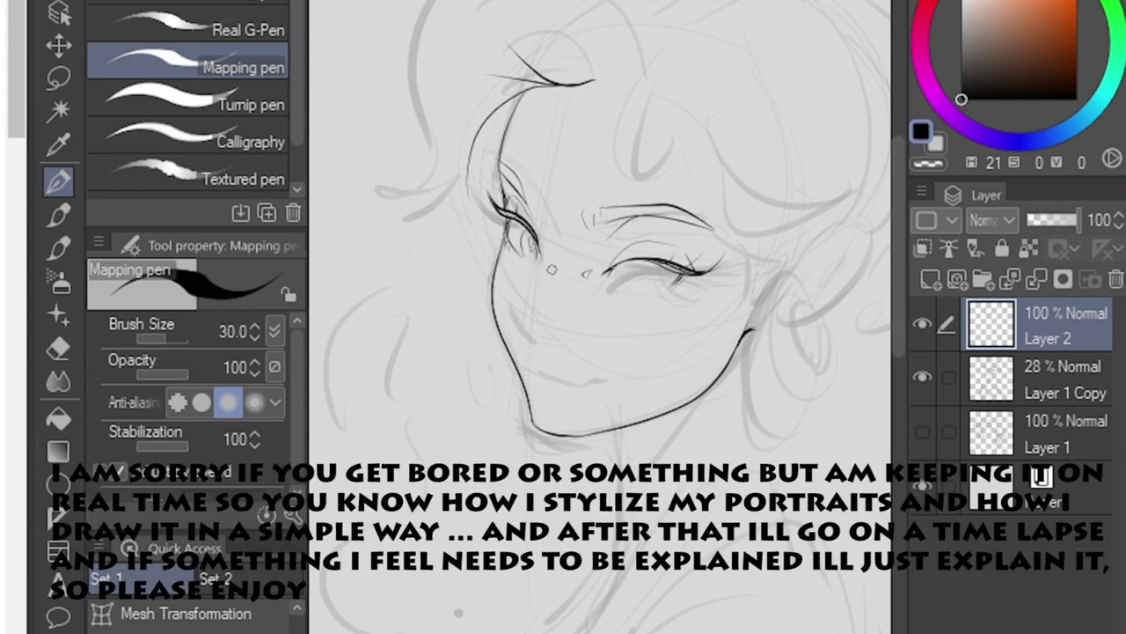
left_click(922, 376)
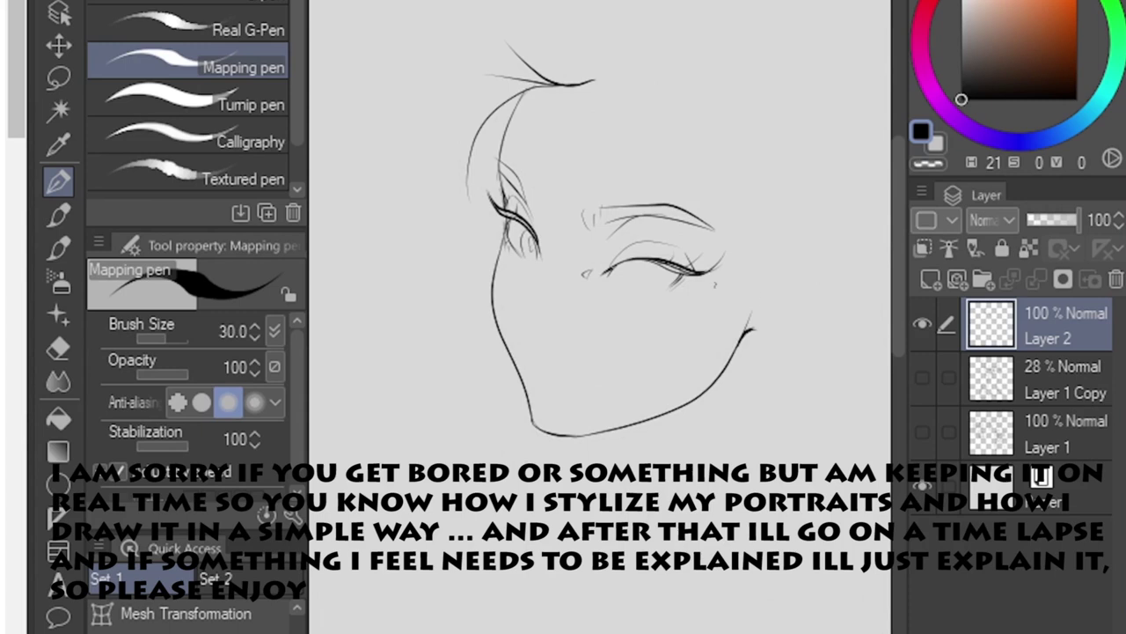
key("ctrl+z")
left_click_drag(645, 261, 660, 281)
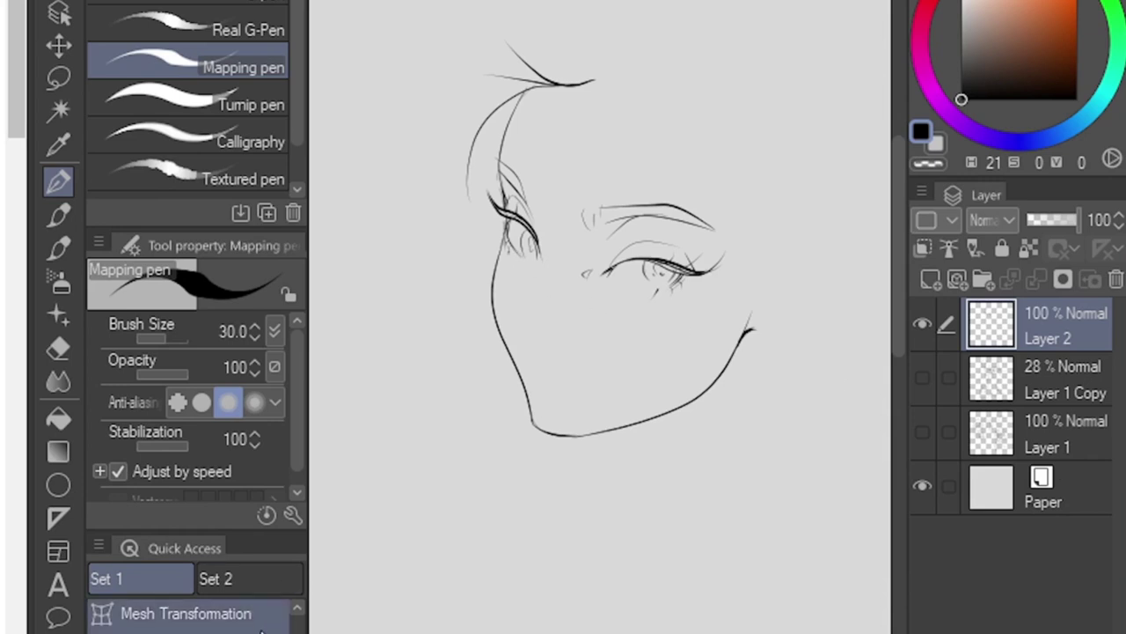
Step: Check the face mirrored, then ink the nose tip, nostrils and bridge and show the sketch layer
key("h")
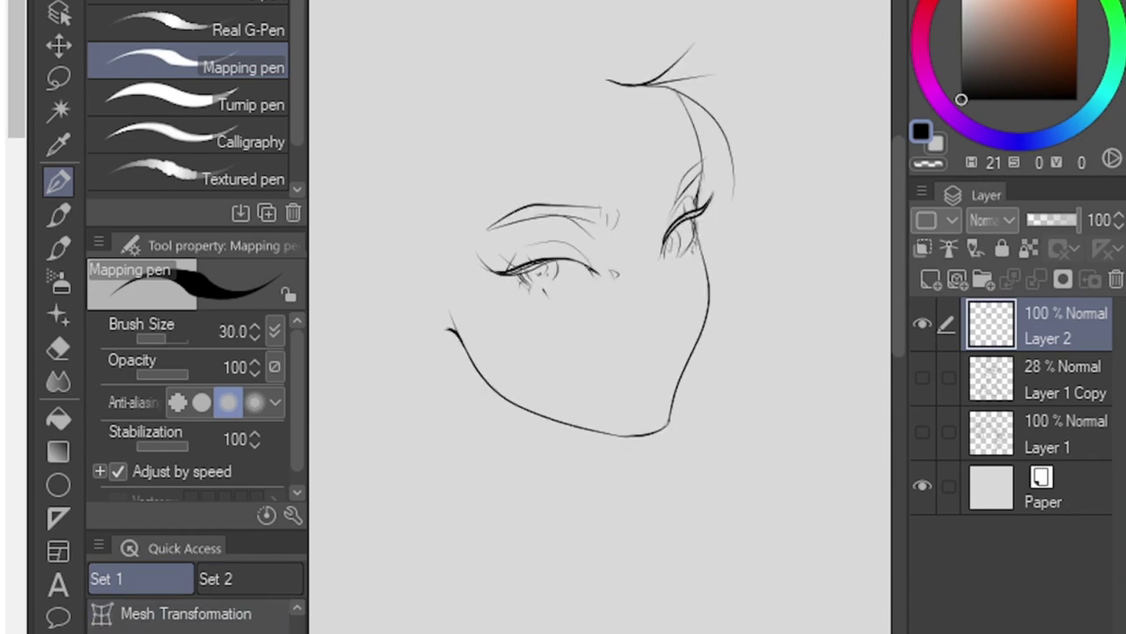
key("h")
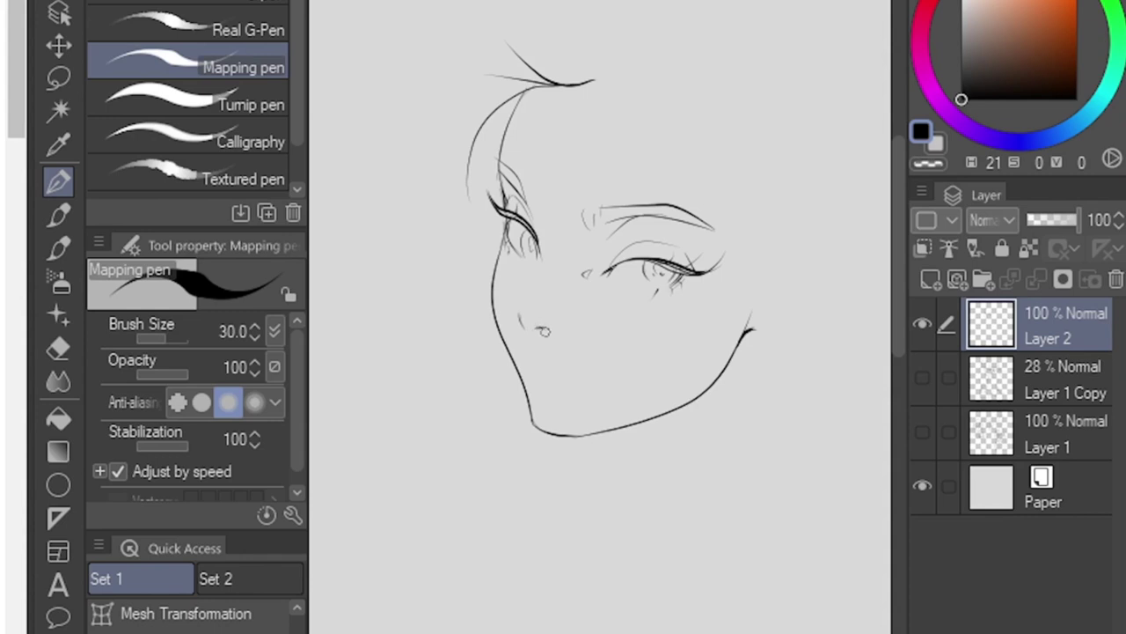
mouse_move(543, 332)
left_mouse_down()
mouse_move(558, 321)
mouse_move(546, 298)
left_mouse_up()
left_click_drag(519, 317, 550, 325)
left_click(922, 377)
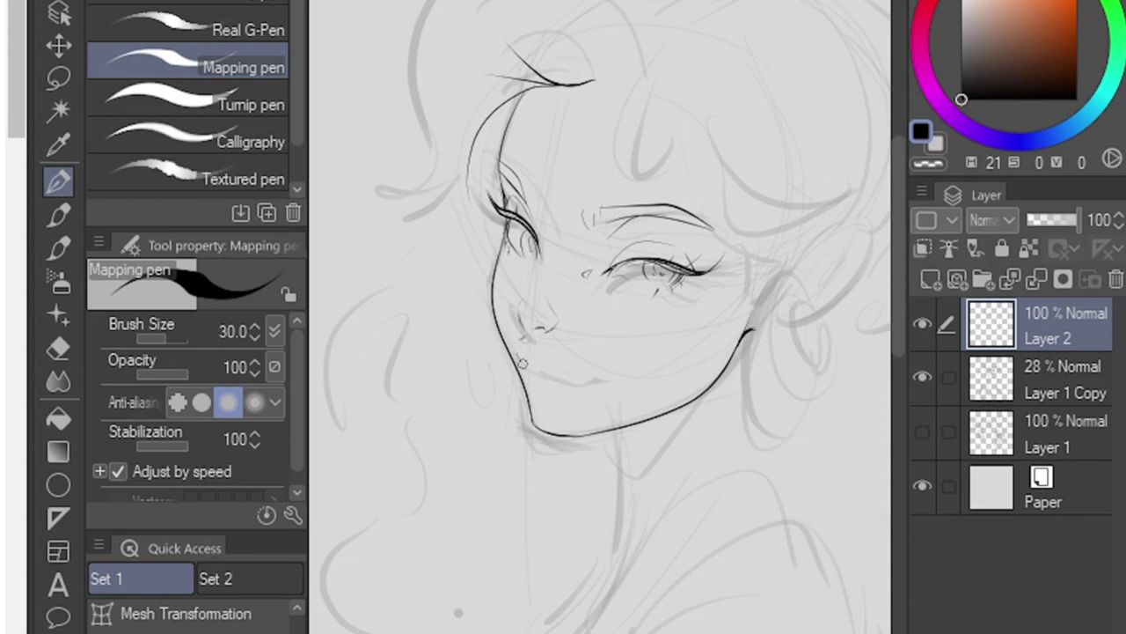
Step: Ink the lip line and mouth corners and check the face in mirrored view without the sketch
left_click_drag(552, 371, 589, 377)
left_click(921, 376)
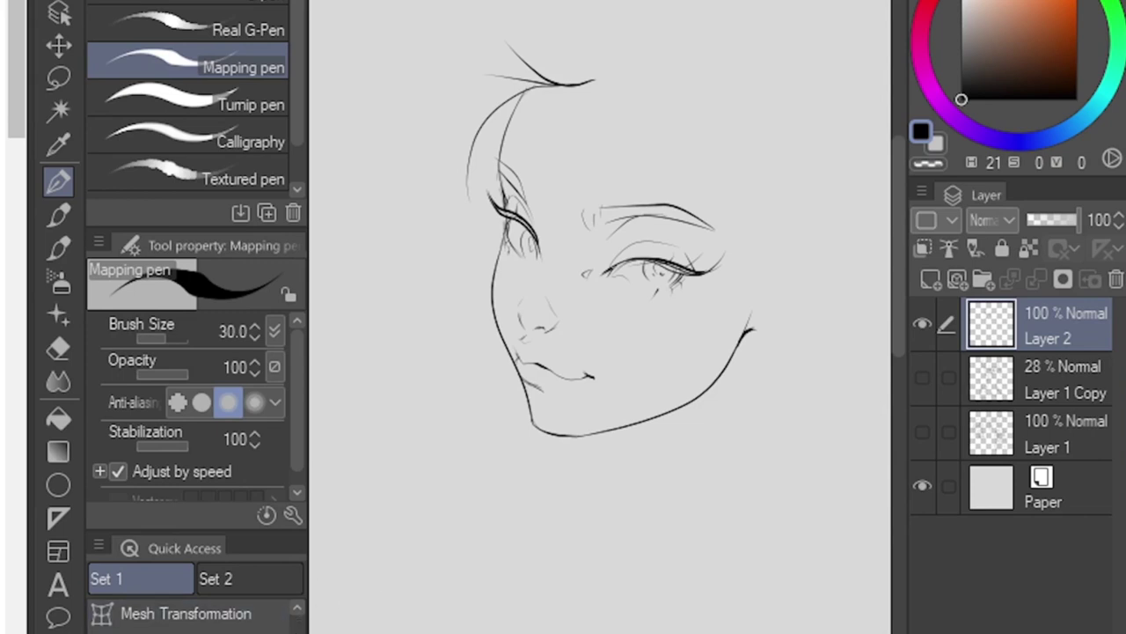
left_click(193, 632)
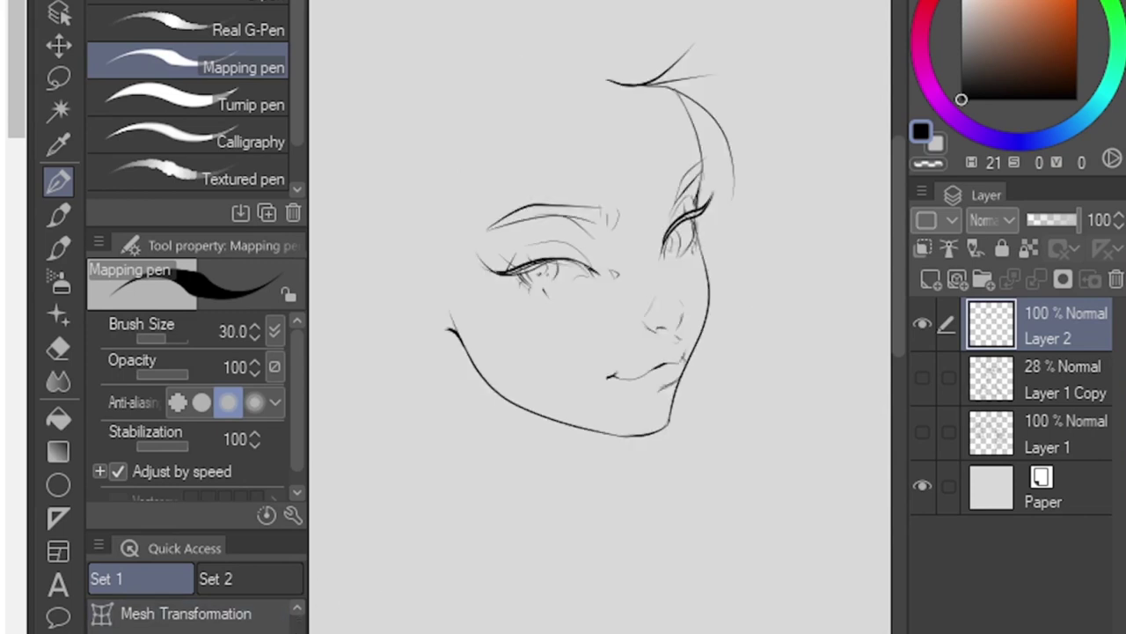
key("h")
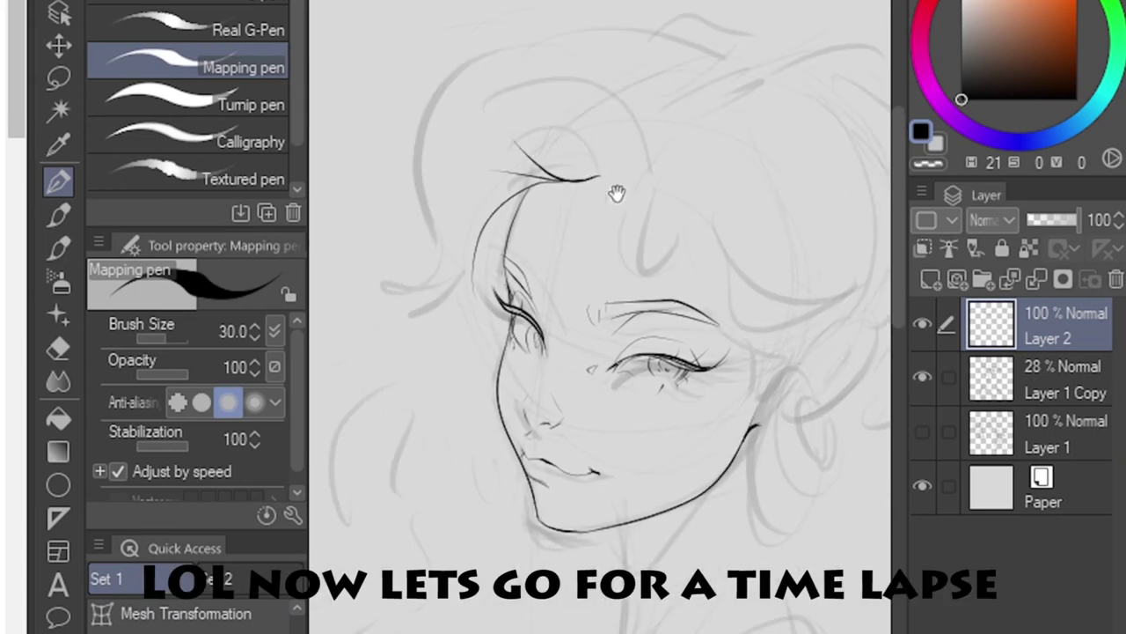
Step: Ink the wavy front locks and curls framing the far side of the face over the sketch
mouse_move(616, 188)
left_mouse_down()
mouse_move(585, 233)
mouse_move(390, 253)
mouse_move(445, 147)
mouse_move(438, 189)
left_mouse_up()
mouse_move(458, 180)
left_mouse_down()
mouse_move(457, 302)
mouse_move(403, 384)
left_mouse_up()
key("ctrl+z")
left_click_drag(456, 303, 423, 364)
left_click_drag(472, 231, 479, 312)
left_click_drag(487, 211, 475, 256)
left_click_drag(539, 381, 550, 314)
left_click_drag(468, 208, 390, 330)
left_click_drag(382, 258, 385, 306)
left_click_drag(362, 311, 390, 329)
left_click_drag(408, 136, 410, 255)
left_click_drag(406, 298, 473, 392)
left_click_drag(474, 354, 461, 417)
left_click_drag(454, 304, 473, 369)
left_click_drag(458, 248, 439, 293)
left_click_drag(435, 295, 470, 282)
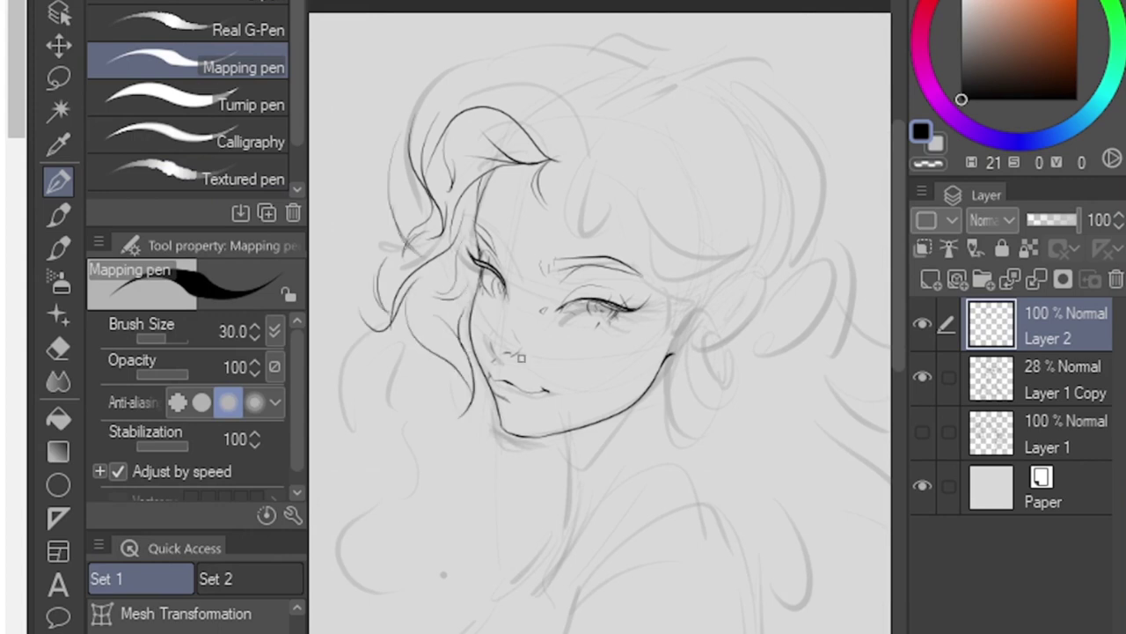
Step: With the sketch hidden, add another face-framing strand and ink both neck lines and the shoulder curve
left_click(922, 377)
left_click_drag(528, 352, 553, 297)
left_click_drag(431, 269, 478, 359)
left_click_drag(584, 379, 600, 475)
key("ctrl+z")
left_click_drag(596, 379, 600, 475)
left_click_drag(666, 349, 628, 432)
left_click_drag(616, 482, 738, 450)
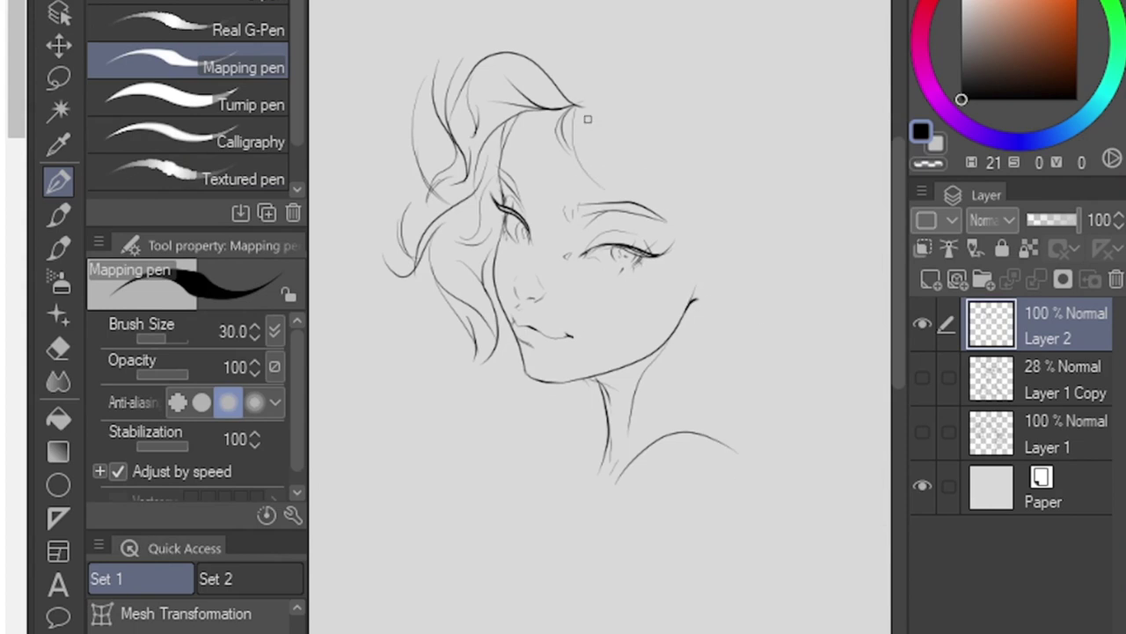
Step: Ink the fringe strands and the swept hair from the parting down to the near ear
left_click_drag(601, 137, 751, 257)
left_click(922, 378)
left_click_drag(588, 123, 677, 252)
left_click_drag(602, 143, 648, 251)
left_click_drag(608, 156, 585, 220)
mouse_move(628, 178)
left_mouse_down()
mouse_move(724, 261)
mouse_move(690, 331)
left_mouse_up()
left_click(922, 377)
left_click(922, 377)
mouse_move(646, 107)
left_mouse_down()
mouse_move(706, 200)
mouse_move(741, 294)
mouse_move(672, 372)
mouse_move(708, 372)
left_mouse_up()
Step: Undo the last two strokes and draw a cherry earring hanging from the near ear
left_click(922, 377)
key("ctrl+z")
key("ctrl+z")
left_click_drag(691, 343, 699, 384)
left_click_drag(702, 380, 701, 381)
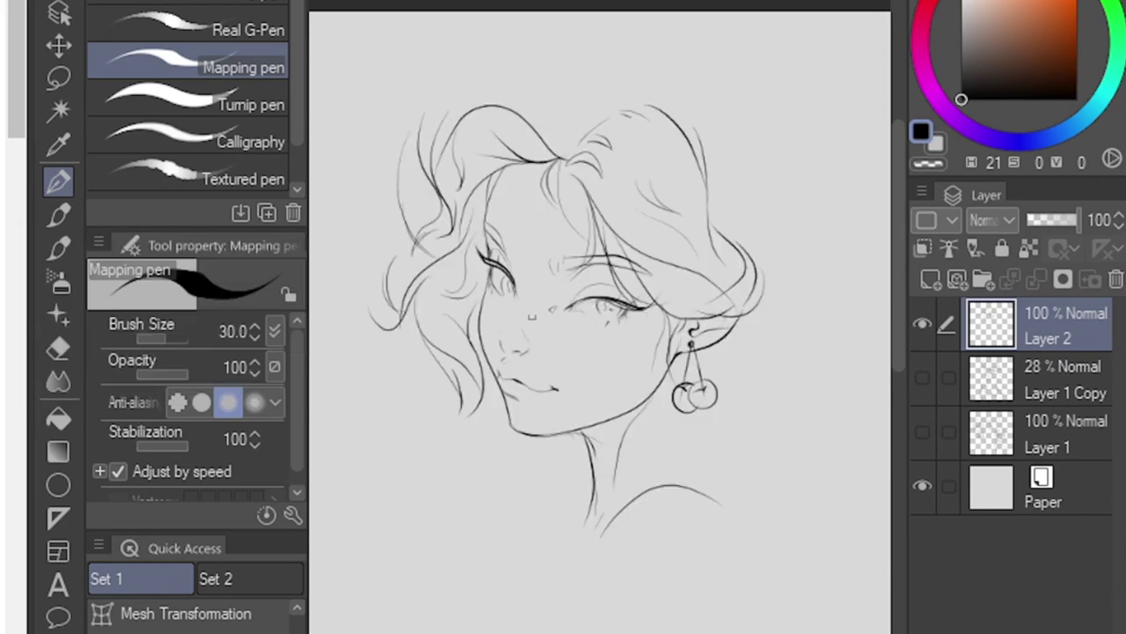
Step: Show the sketch layer and ink the hair volume and curls at the back of the head
left_click(922, 378)
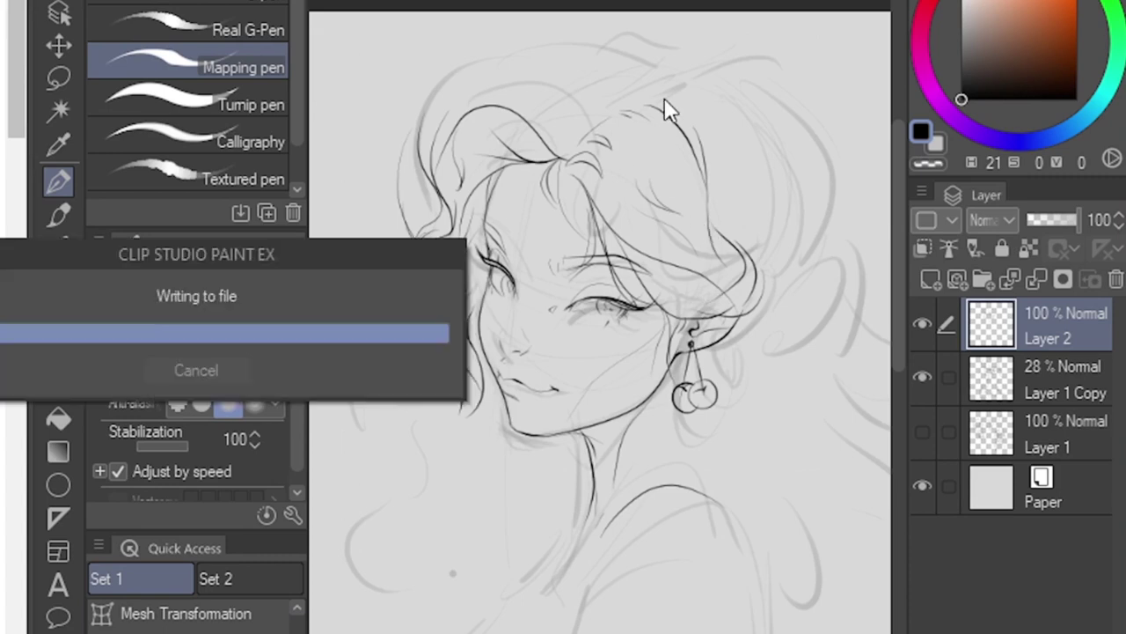
left_click_drag(708, 182, 744, 236)
mouse_move(701, 60)
left_mouse_down()
mouse_move(812, 147)
mouse_move(814, 190)
left_mouse_up()
left_click_drag(793, 147, 824, 246)
left_click_drag(789, 189, 771, 259)
left_click_drag(799, 222, 791, 266)
left_click_drag(799, 262, 761, 295)
Step: Ink the crown of the updo with flowing strands and loops from the back to the far side
left_click_drag(745, 63, 680, 77)
left_click_drag(689, 27, 687, 67)
left_click_drag(744, 89, 617, 176)
left_click_drag(695, 39, 614, 55)
left_click_drag(674, 71, 649, 86)
left_click_drag(667, 34, 571, 81)
left_click_drag(631, 33, 514, 115)
mouse_move(448, 141)
left_mouse_down()
mouse_move(525, 115)
mouse_move(473, 62)
mouse_move(519, 54)
left_mouse_up()
left_click_drag(570, 38, 611, 54)
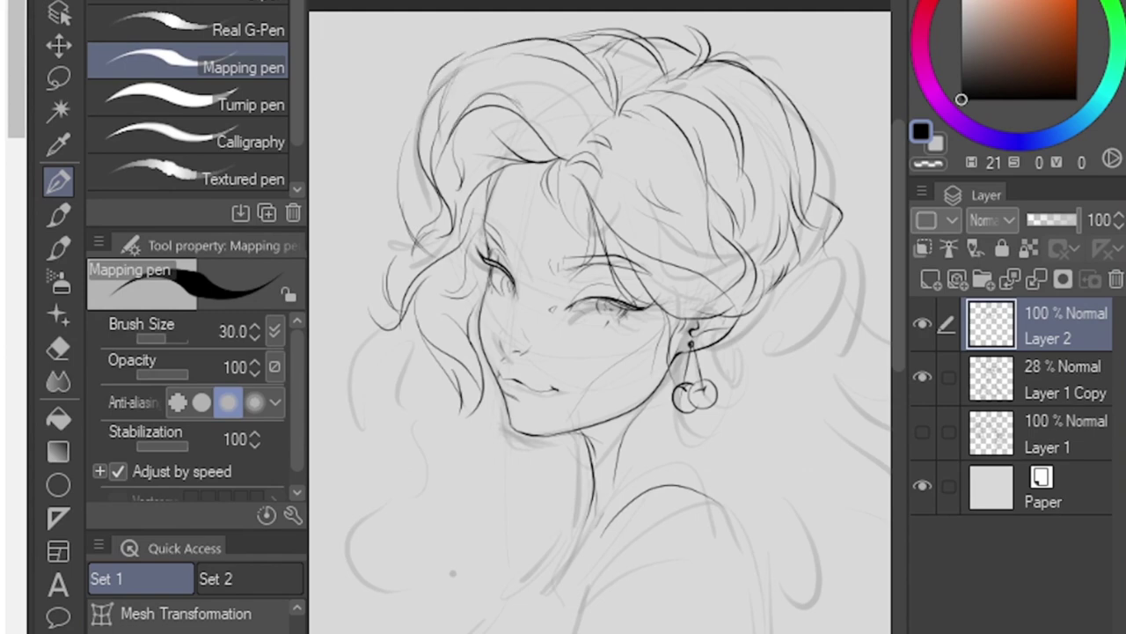
Step: Hide the sketch, lasso the upper hair line art, transform it slightly downward and clear the selection
left_click(923, 377)
key("ctrl+0")
key("h")
key("h")
key("m")
mouse_move(451, 159)
left_mouse_down()
mouse_move(467, 156)
mouse_move(457, 158)
left_mouse_up()
key("ctrl+t")
left_click_drag(605, 25, 604, 45)
key("Return")
key("ctrl+d")
Step: Erase the outer hair contour on the far upper side and redraw it with the Mapping pen
left_click_drag(553, 181, 629, 185)
left_click_drag(538, 385, 544, 468)
key("e")
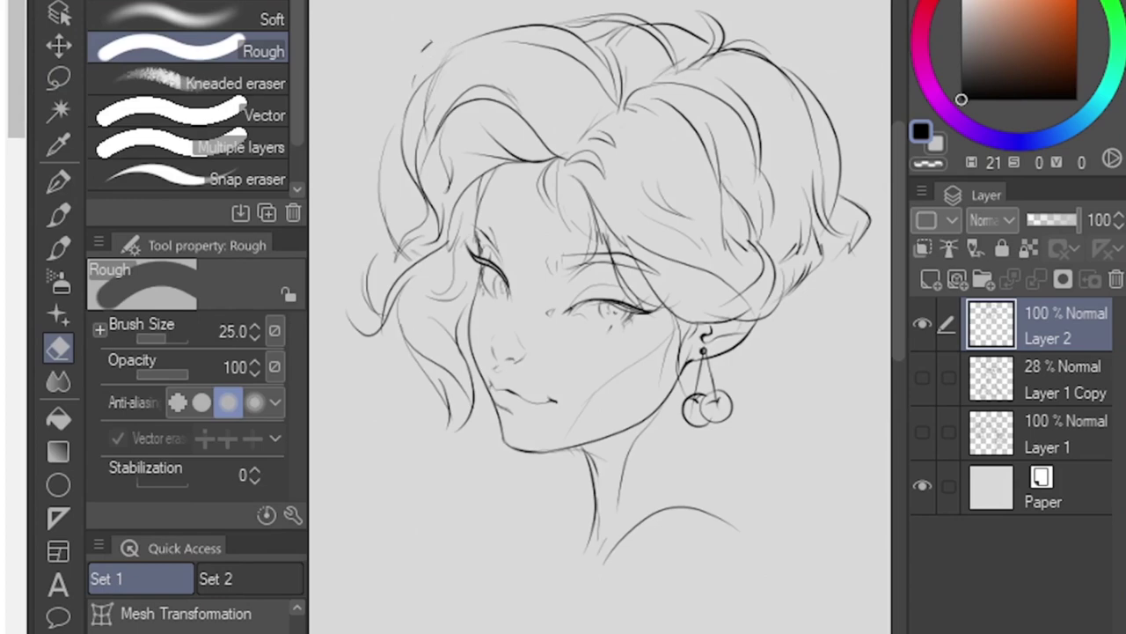
key("bracketright")
key("p")
left_click_drag(438, 86, 531, 23)
key("ctrl+z")
mouse_move(448, 93)
left_mouse_down()
mouse_move(531, 28)
mouse_move(478, 36)
left_mouse_up()
Step: Shrink the eraser and clean up the overlapping lines around the far eye
key("e")
key("bracketleft")
key("bracketleft")
key("bracketleft")
key("bracketleft")
key("bracketleft")
key("bracketleft")
mouse_move(496, 238)
left_mouse_down()
mouse_move(476, 239)
mouse_move(509, 276)
left_mouse_up()
key("p")
Step: Ink fringe strands falling over the forehead and erase the eye and brow lines that overlap them
key("h")
key("h")
mouse_move(568, 169)
left_mouse_down()
mouse_move(583, 252)
mouse_move(634, 293)
left_mouse_up()
key("e")
left_click_drag(622, 234, 642, 264)
left_click_drag(637, 264, 661, 279)
left_click(58, 181)
key("e")
key("p")
left_click_drag(567, 163, 601, 221)
Step: Show the sketch and ink the long wavy locks falling behind the ear, neck and shoulder
left_click(922, 378)
key("ctrl+0")
left_click(633, 153, "ctrl")
left_click_drag(628, 280, 637, 222)
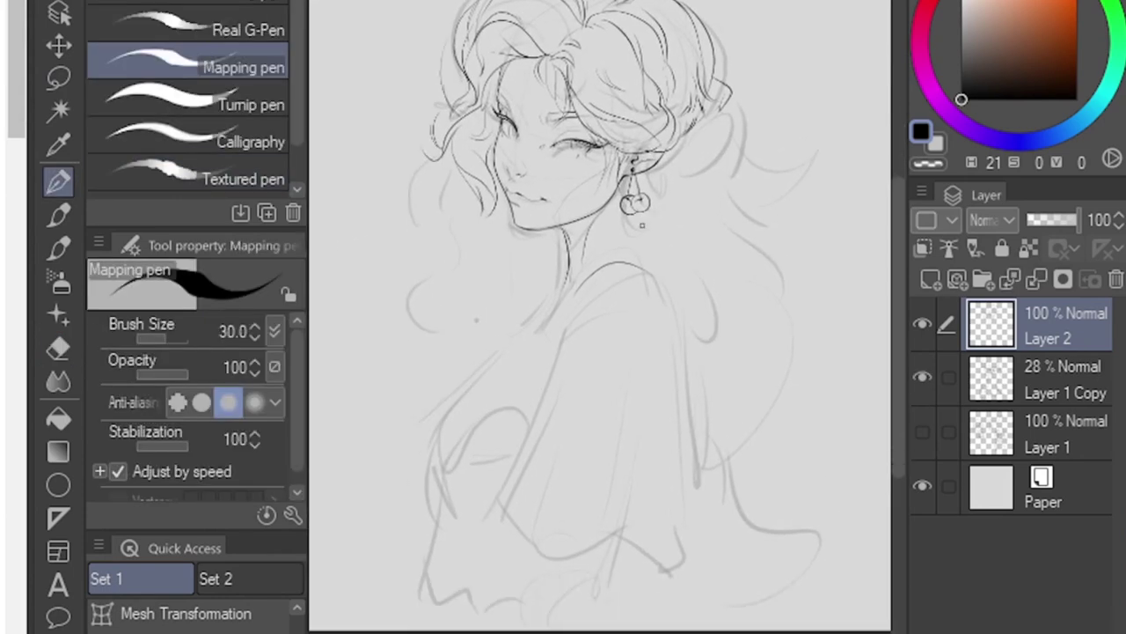
left_click_drag(669, 163, 657, 209)
left_click_drag(630, 219, 639, 255)
left_click_drag(706, 108, 766, 220)
left_click_drag(770, 137, 750, 176)
left_click_drag(695, 132, 692, 202)
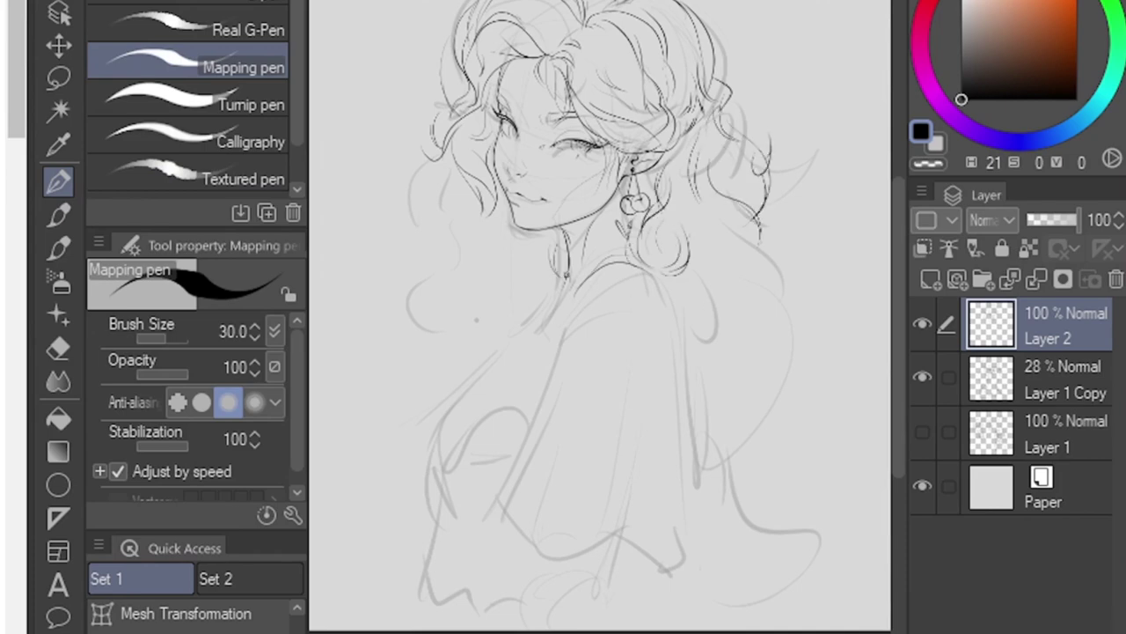
Step: Change the Paper layer's color to white
left_click(622, 116, "ctrl")
double_click(992, 487)
left_click(252, 218)
Step: Lasso the near eye of the sketch on Layer 1 Copy and adjust its placement with a transform
left_click(1063, 379)
left_click(59, 78)
left_click_drag(565, 183, 569, 188)
key("ctrl+t")
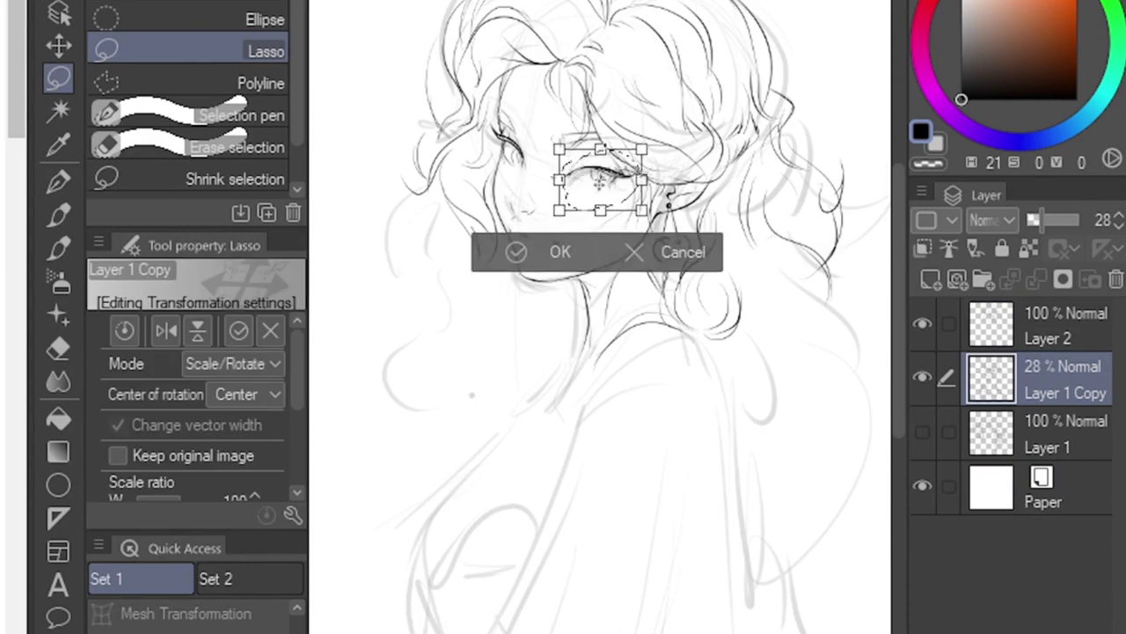
key("Return")
key("ctrl+d")
Step: Ink the far shoulder, the side of the torso and the bust contour on Layer 2 with the Mapping pen
key("p")
left_click_drag(540, 292, 528, 204)
left_click(1063, 327)
mouse_move(566, 268)
left_mouse_down()
mouse_move(574, 310)
mouse_move(567, 277)
left_mouse_up()
mouse_move(508, 314)
left_mouse_down()
mouse_move(531, 310)
mouse_move(423, 439)
mouse_move(412, 432)
mouse_move(389, 632)
left_mouse_up()
key("ctrl+z")
left_click_drag(469, 387, 448, 453)
mouse_move(447, 425)
left_mouse_down()
mouse_move(499, 493)
mouse_move(506, 479)
left_mouse_up()
left_click_drag(438, 469, 417, 572)
left_click_drag(547, 275, 532, 300)
Step: Add Layer 1 Copy to the layer selection and ink the wavy locks falling over the far shoulder and chest
left_click(949, 377)
scroll(621, 385, "down", 2)
left_click_drag(459, 200, 452, 255)
left_click_drag(453, 243, 476, 365)
left_click_drag(442, 387, 461, 430)
left_click_drag(433, 302, 465, 386)
left_click_drag(454, 347, 453, 440)
Step: Hide the sketch and add finer strands to the front locks and to the hair behind the head
left_click(922, 378)
left_click_drag(489, 287, 481, 378)
left_click_drag(431, 260, 429, 393)
left_click_drag(435, 412, 414, 427)
left_click_drag(452, 434, 443, 464)
mouse_move(455, 110)
left_mouse_down()
mouse_move(426, 255)
mouse_move(431, 185)
mouse_move(426, 244)
left_mouse_up()
key("ctrl+z")
left_click_drag(727, 169, 786, 253)
Step: Compare the lines with the sketch, undo the last stroke and redraw the bust contour beneath the far shoulder
left_click(922, 375)
scroll(537, 256, "down", 1)
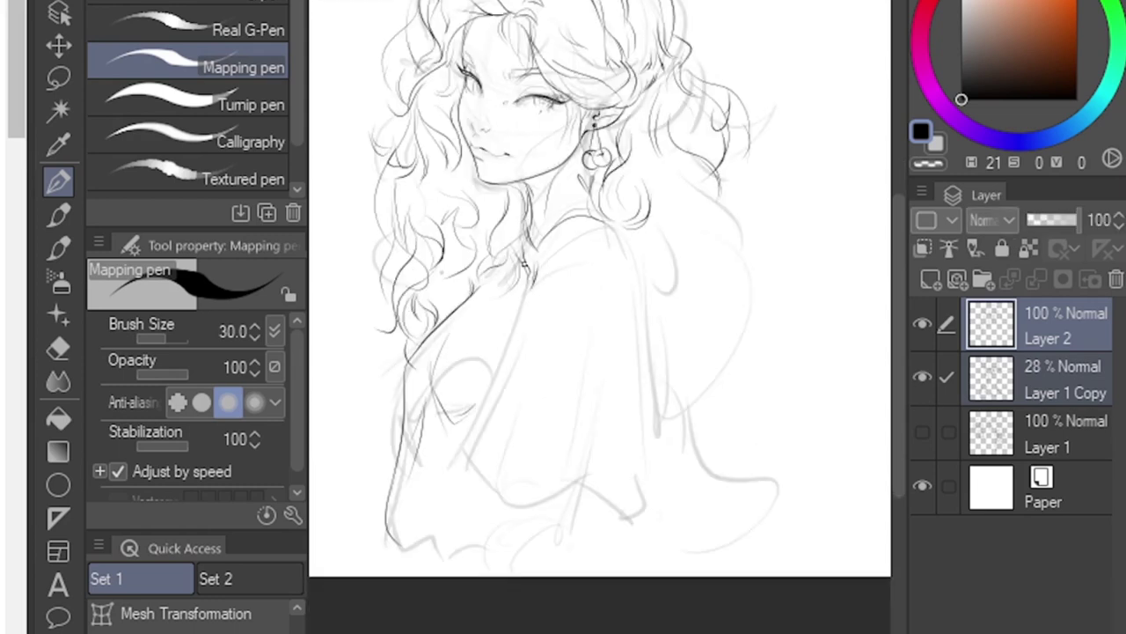
left_click(922, 377)
key("ctrl+z")
left_click_drag(449, 334, 435, 360)
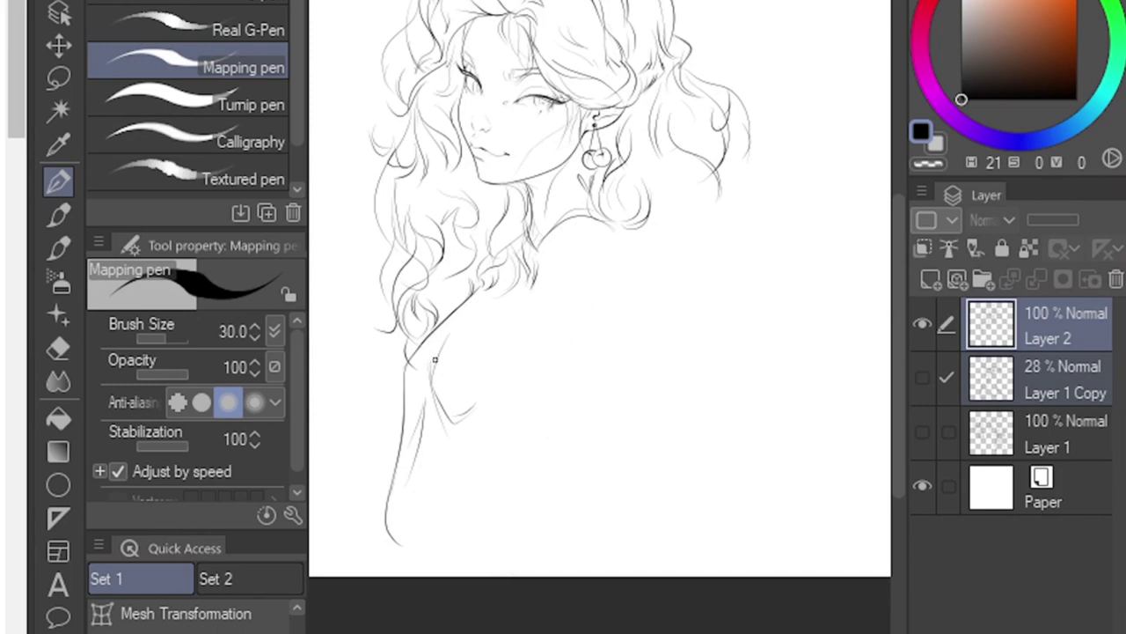
Step: Ink the top's neckline, the off-shoulder band and the outline and fold of the loose sleeve, checking against the sketch
left_click(922, 376)
scroll(642, 294, "down", 2)
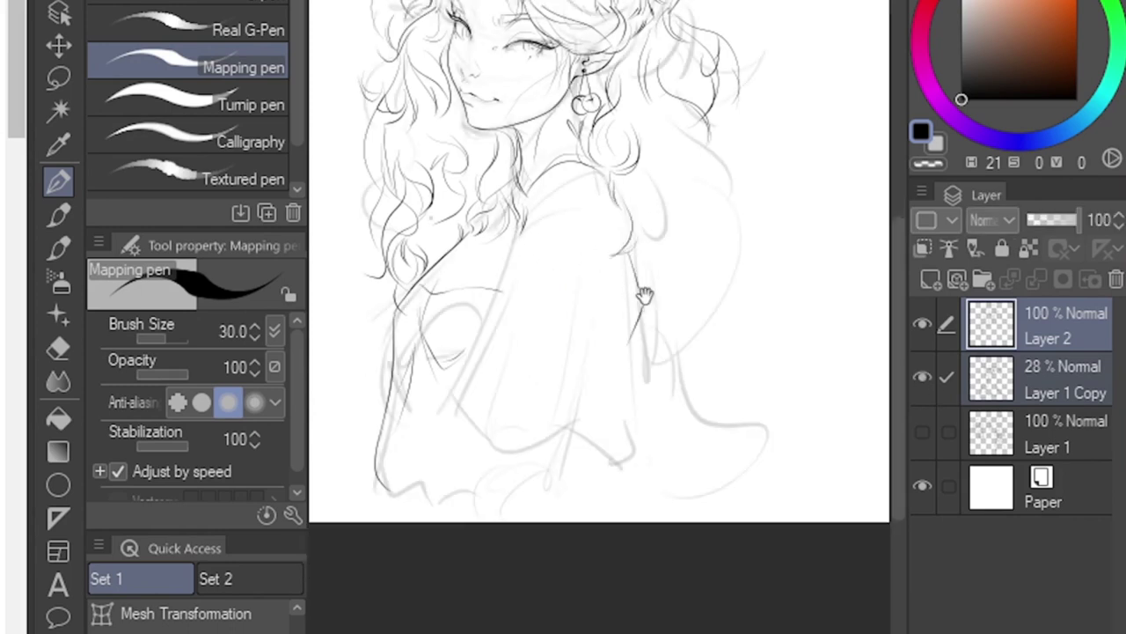
left_click_drag(518, 230, 506, 271)
left_click_drag(505, 268, 605, 252)
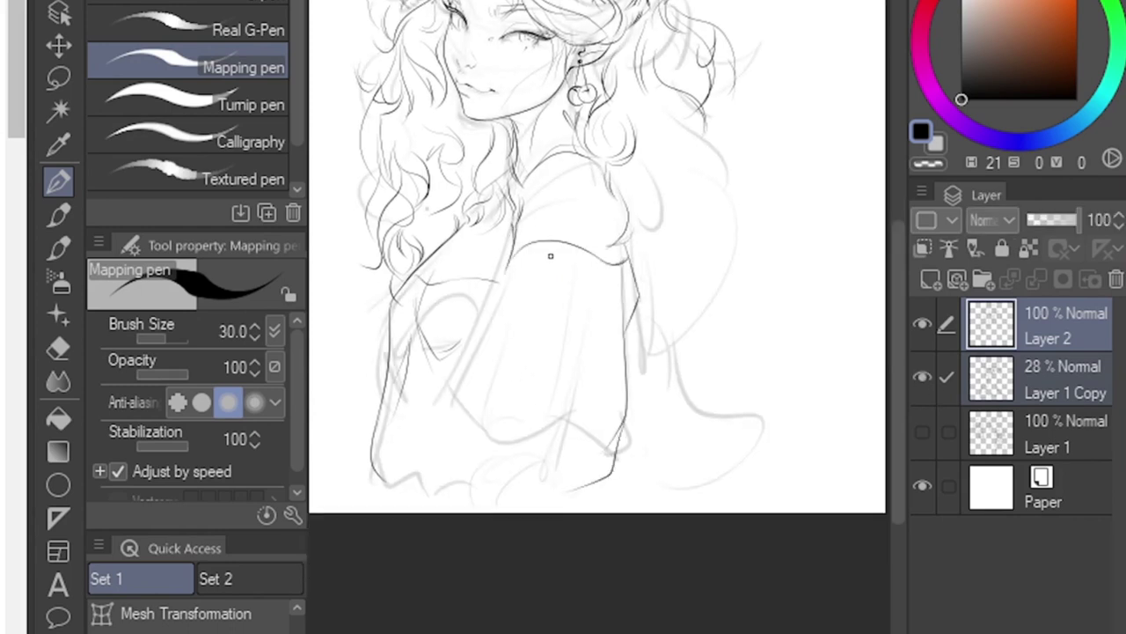
left_click(922, 377)
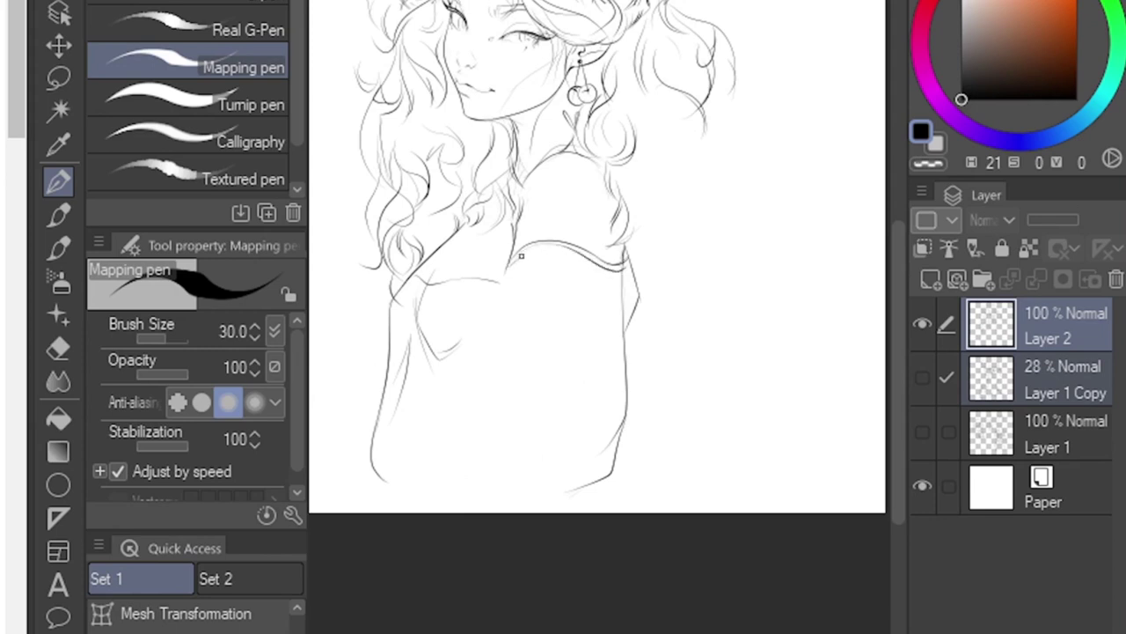
mouse_move(588, 262)
left_mouse_down()
mouse_move(570, 466)
mouse_move(481, 449)
left_mouse_up()
mouse_move(512, 266)
left_mouse_down()
mouse_move(480, 449)
mouse_move(480, 381)
left_mouse_up()
Step: Ink the long outer locks of hair flowing down behind the near shoulder and back
left_click_drag(711, 96, 696, 202)
left_click_drag(739, 141, 704, 339)
left_click_drag(704, 286, 647, 400)
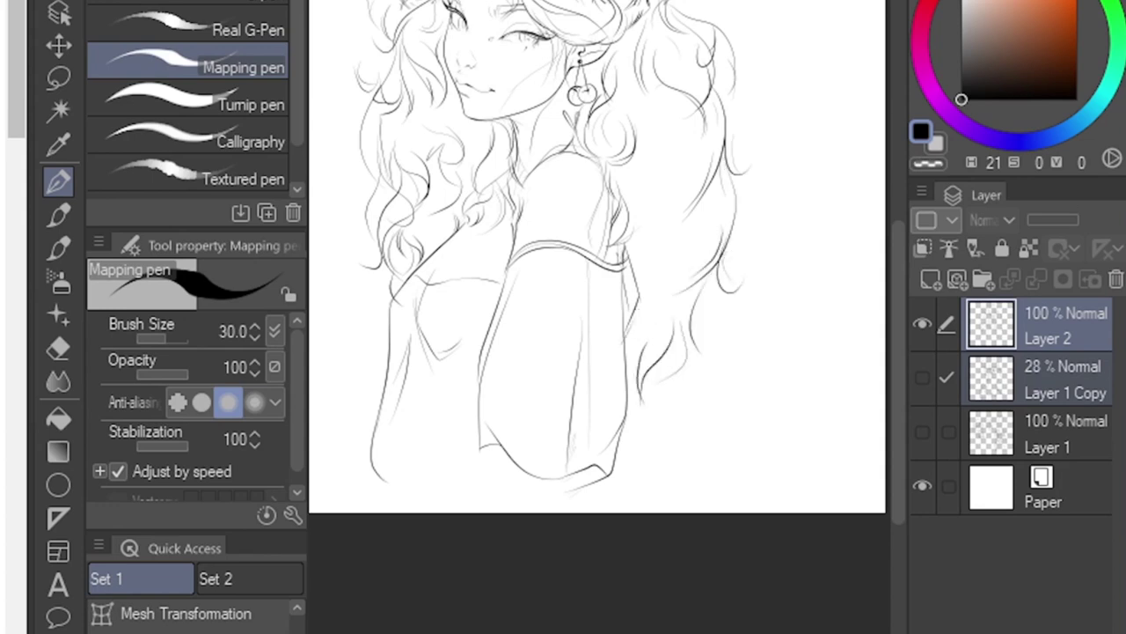
left_click_drag(637, 310, 660, 407)
left_click_drag(681, 173, 739, 276)
left_click_drag(686, 193, 665, 315)
Step: Add curling strand ends to the hair behind the back and ink the waist lines below the sleeve
left_click_drag(671, 241, 714, 282)
left_click_drag(677, 289, 724, 363)
left_click_drag(746, 292, 777, 333)
left_click_drag(657, 357, 748, 426)
mouse_move(613, 167)
left_mouse_down()
mouse_move(612, 221)
mouse_move(634, 191)
left_mouse_up()
left_click_drag(518, 474, 532, 460)
key("ctrl+z")
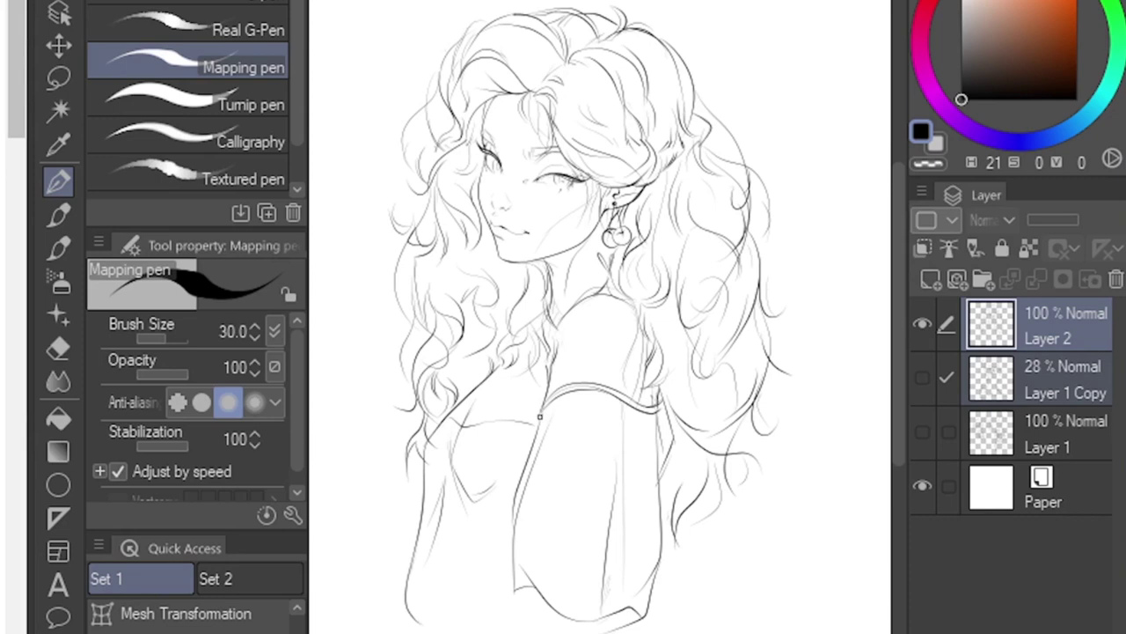
left_click_drag(564, 315, 547, 227)
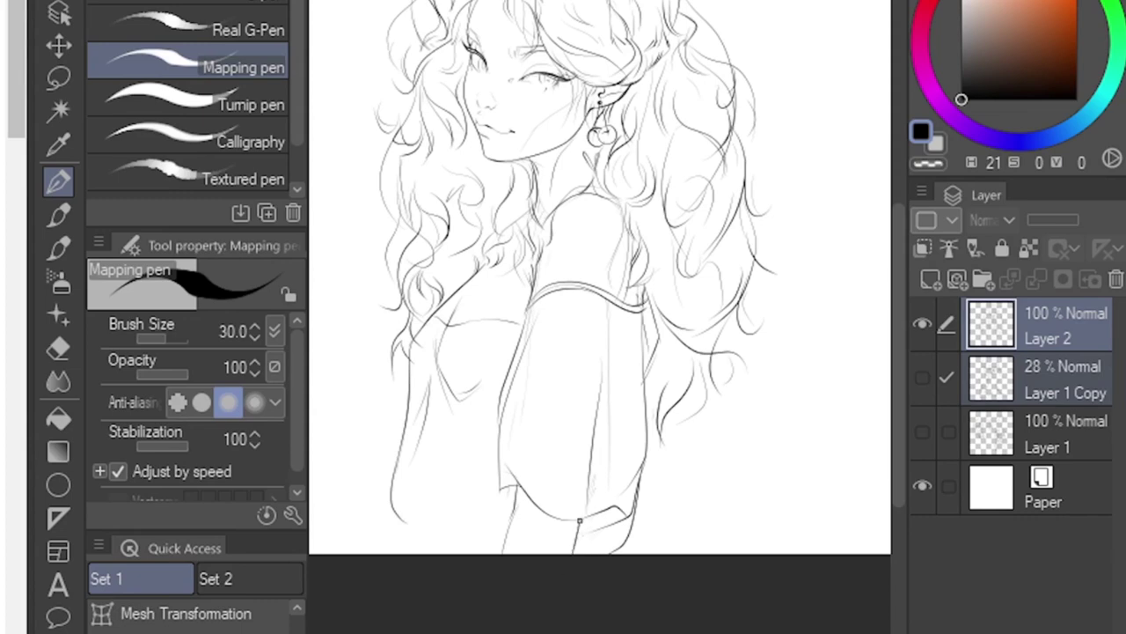
Step: Transform Layer 2 and Layer 1 Copy together to slightly enlarge and reposition the figure on the canvas
key("ctrl+0")
left_click(921, 377)
key("ctrl+t")
mouse_move(781, 48)
left_mouse_down()
mouse_move(801, 20)
mouse_move(794, 50)
mouse_move(799, 42)
left_mouse_up()
left_click_drag(728, 162, 739, 164)
key("Return")
left_click(922, 379)
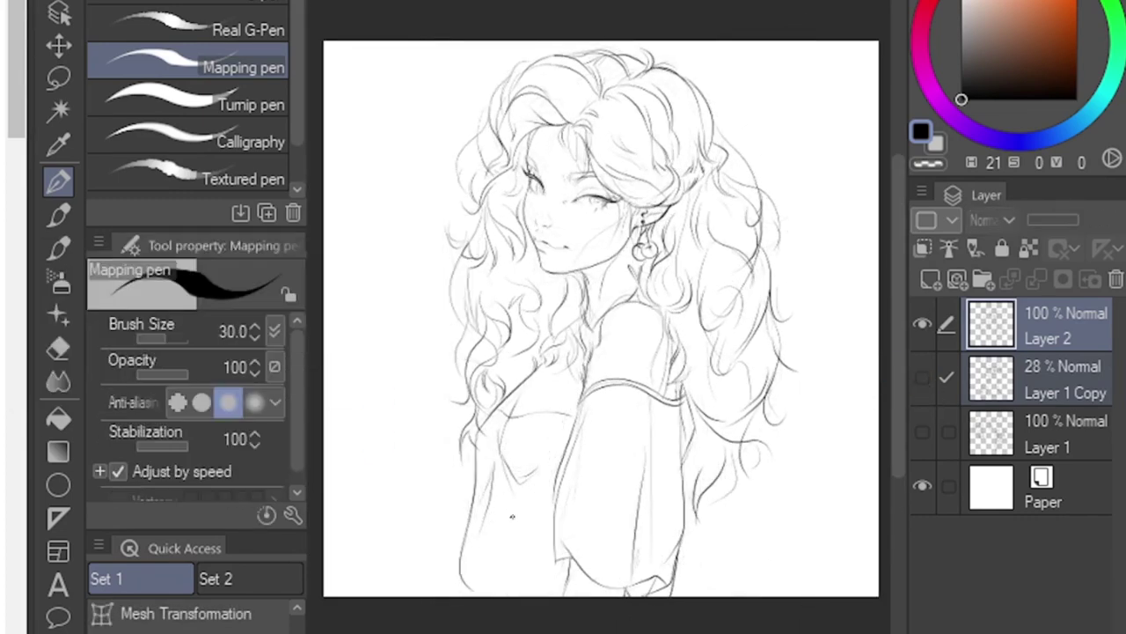
Step: Clean up and ink the top's side and fold lines down to the waist, and check the figure mirrored
key("e")
key("p")
key("e")
key("p")
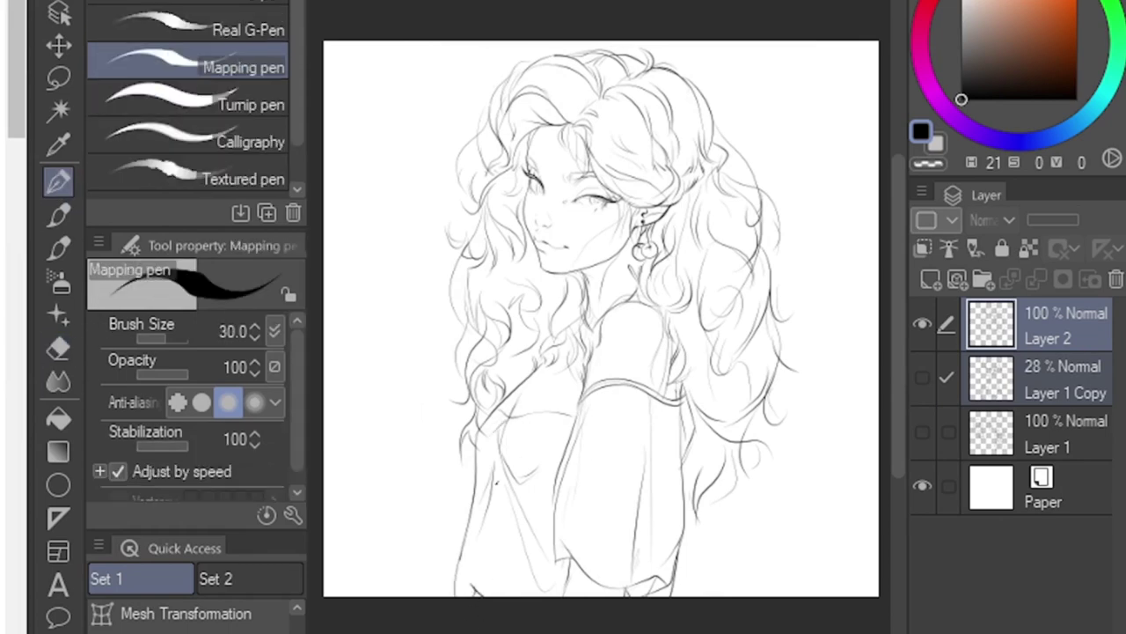
key("h")
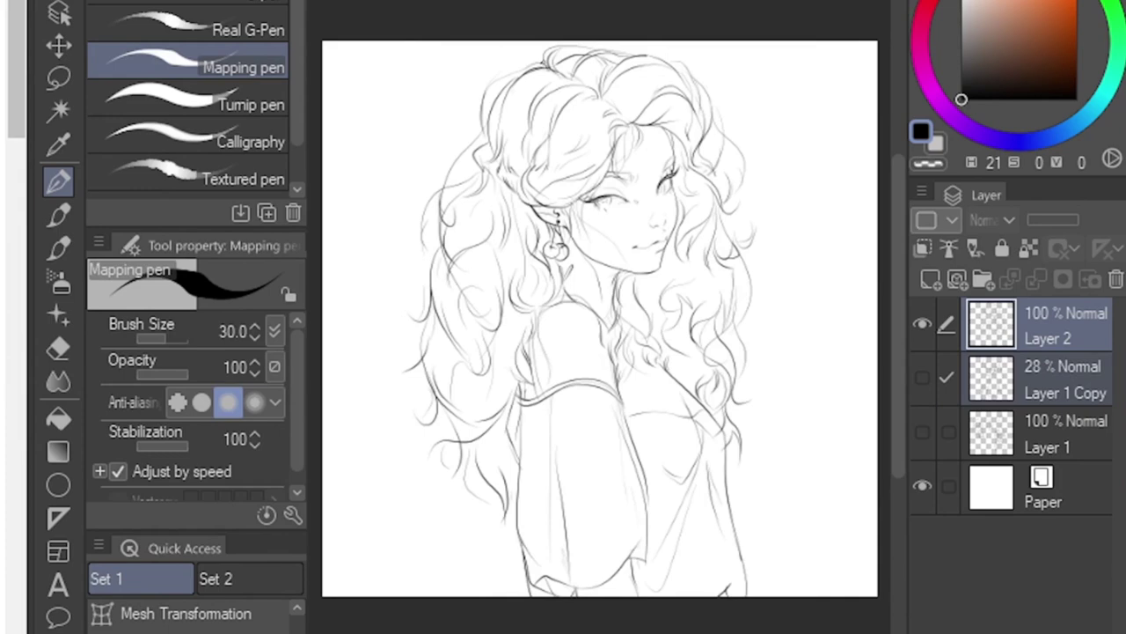
key("h")
Step: Add a new layer above Layer 2 and thicken the line beneath the ear with the Turnip pen at size 30
left_click(1052, 324)
left_click(930, 279)
left_click(198, 100)
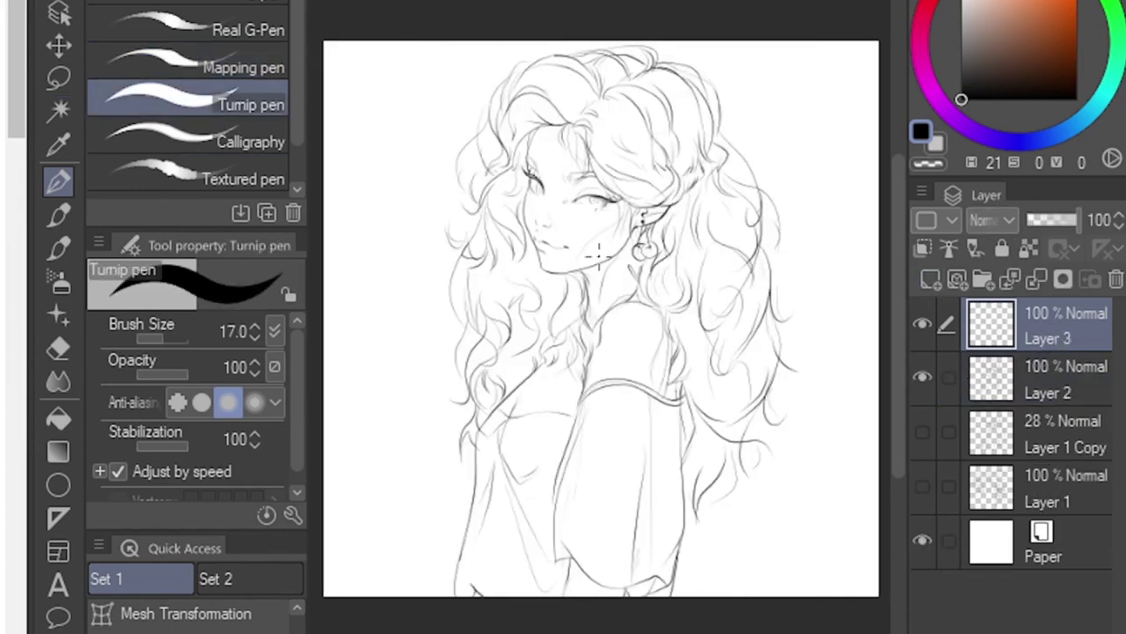
scroll(572, 242, "up", 1)
key("]")
key("]")
key("]")
left_click_drag(683, 209, 656, 230)
scroll(669, 262, "up", 2)
scroll(647, 271, "down", 3)
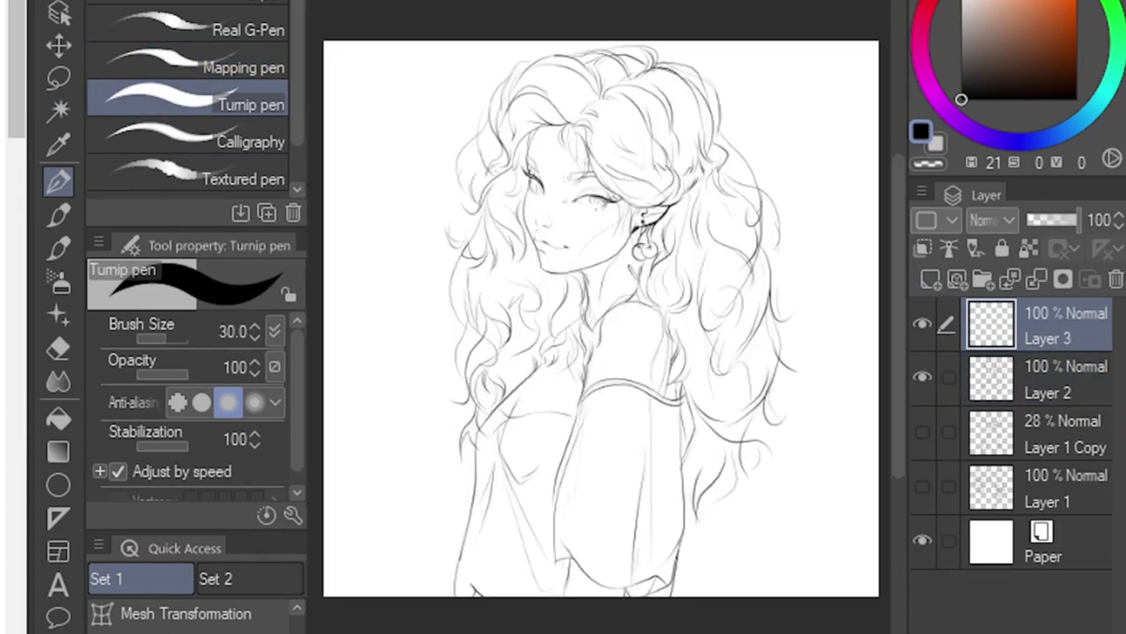
Step: Fill the shadow under the chin and jaw with solid black
key("/")
left_click(603, 206)
key("ctrl+s")
left_click(73, 180)
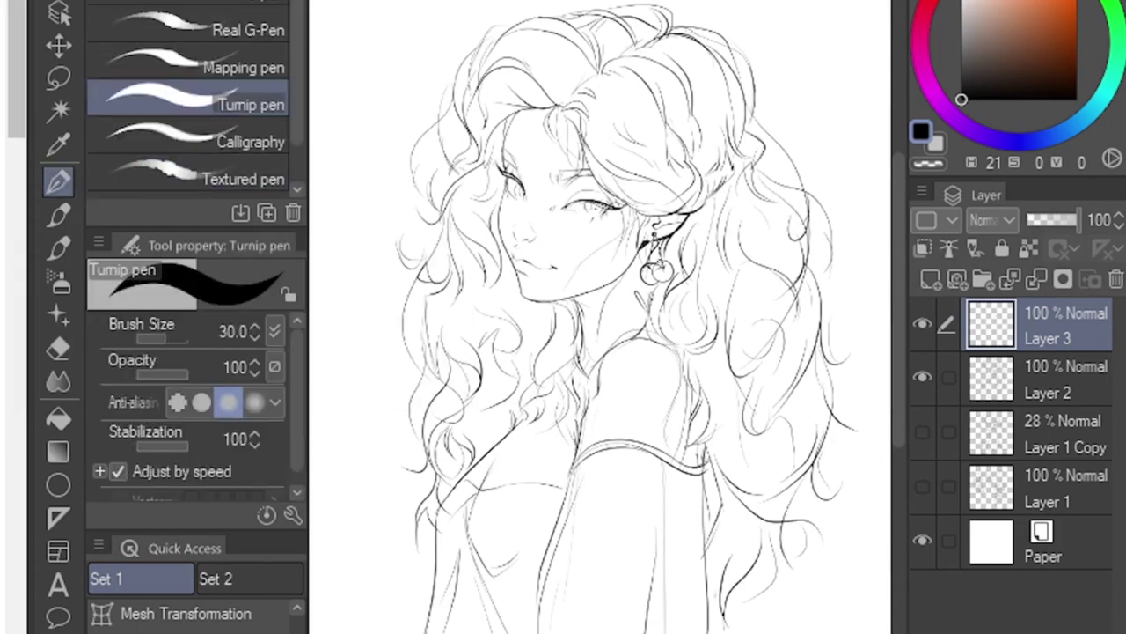
key("ctrl+space")
mouse_move(612, 298)
left_mouse_down()
mouse_move(648, 269)
mouse_move(619, 286)
left_mouse_up()
left_click_drag(668, 264, 643, 301)
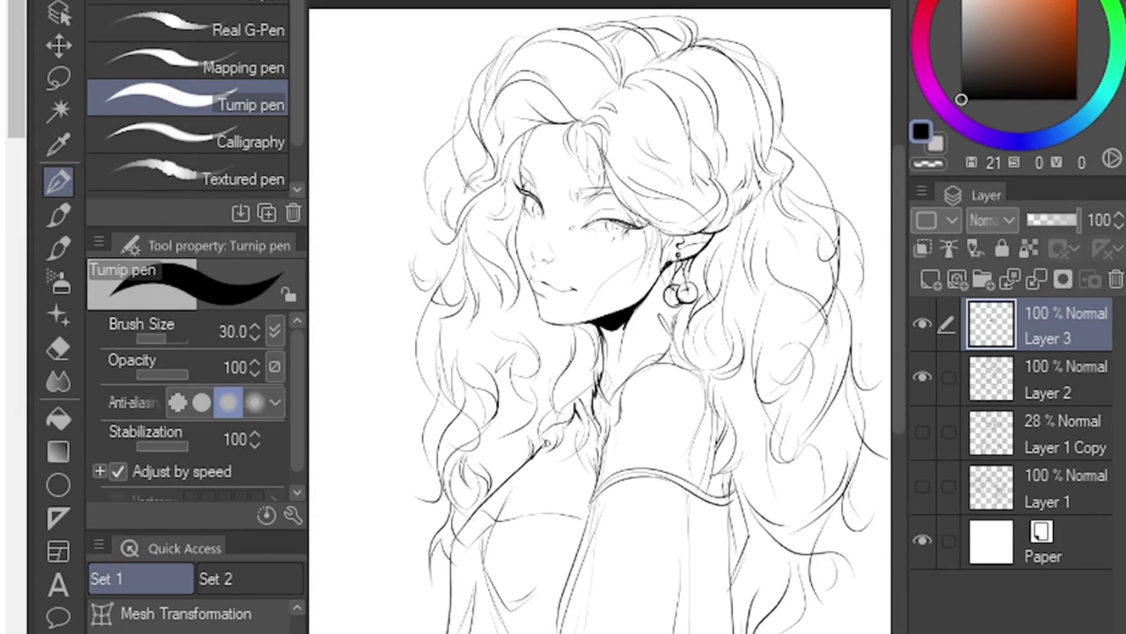
Step: Thicken the front edge of the sleeve and blacken the narrow gap behind the elbow
left_click_drag(589, 499, 618, 473)
key("space")
mouse_move(592, 498)
left_mouse_down()
mouse_move(575, 310)
mouse_move(543, 405)
left_mouse_up()
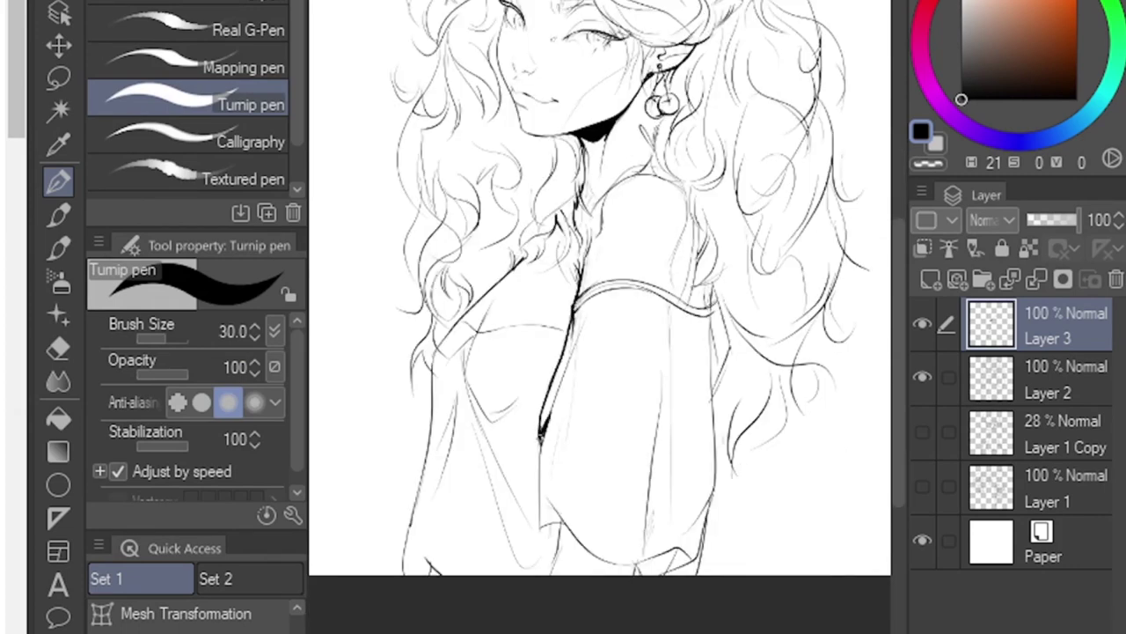
left_click_drag(715, 396, 709, 315)
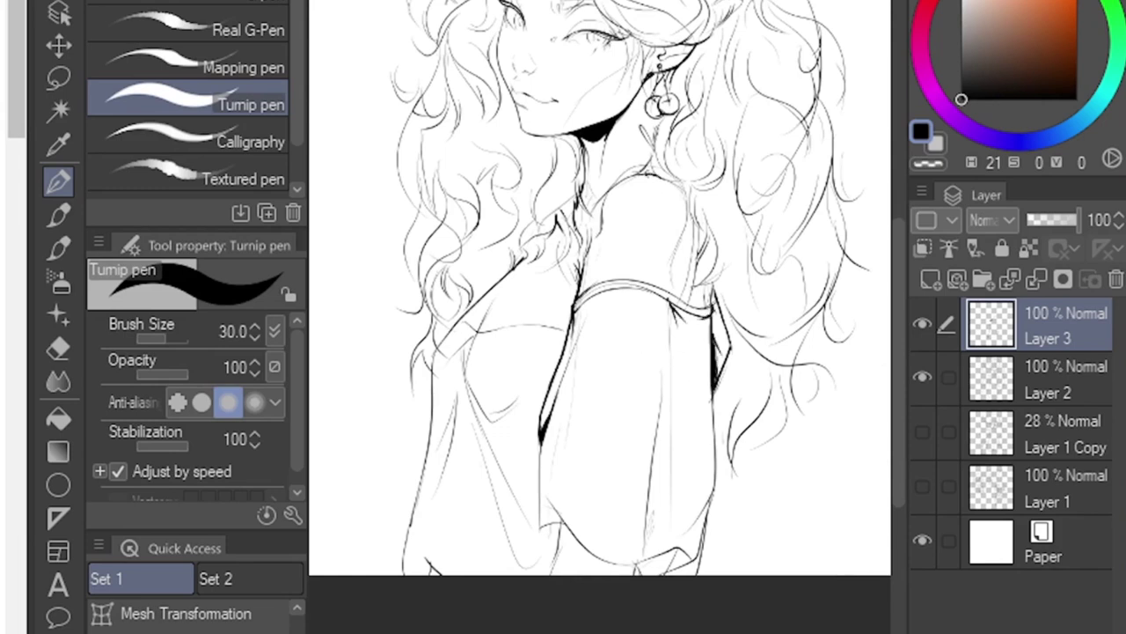
Step: Thicken the hair edge above the near ear and blacken the wedge where the neck meets the shoulder
key("space")
mouse_move(639, 39)
left_mouse_down()
mouse_move(669, 81)
mouse_move(671, 121)
left_mouse_up()
left_click_drag(698, 133, 720, 124)
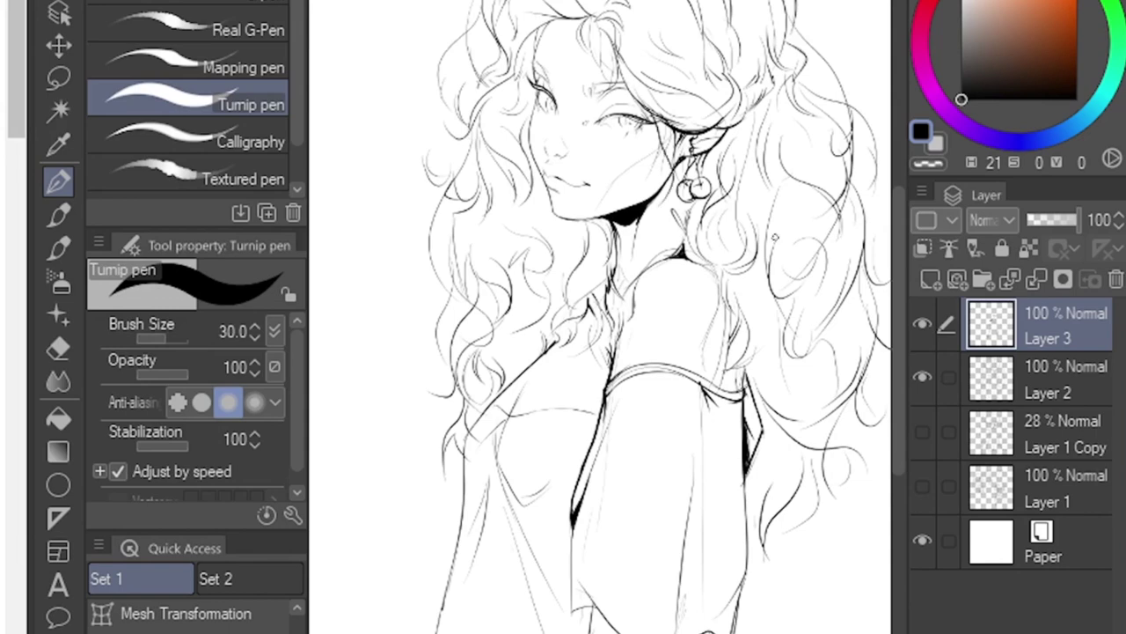
left_click_drag(689, 249, 692, 253)
key("space")
left_click_drag(640, 127, 627, 247)
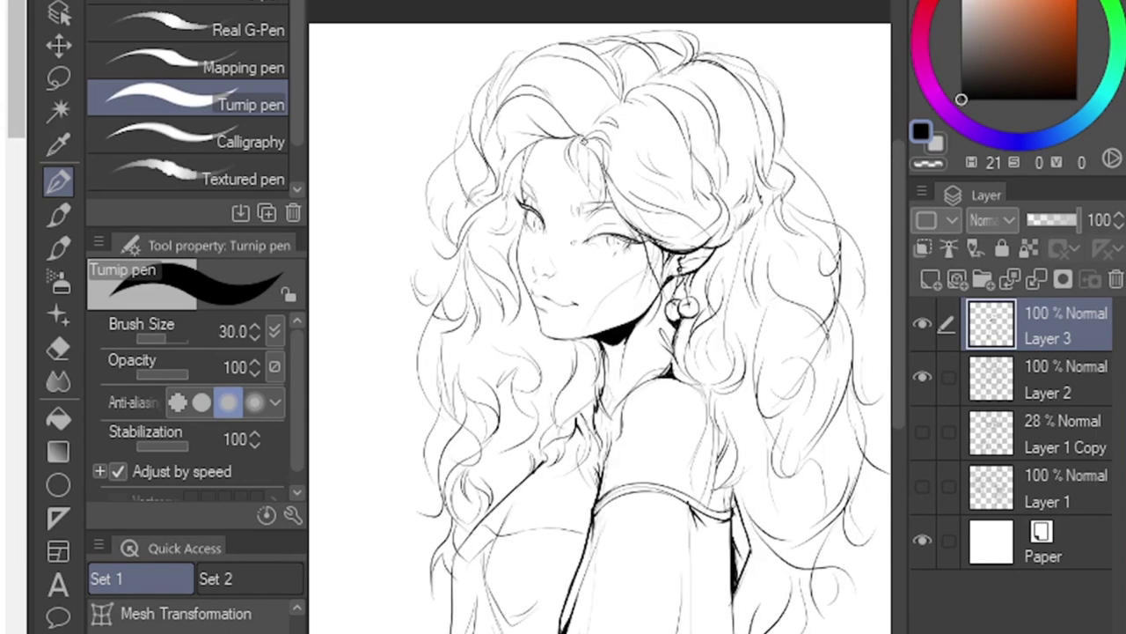
key("ctrl+z")
key("ctrl+z")
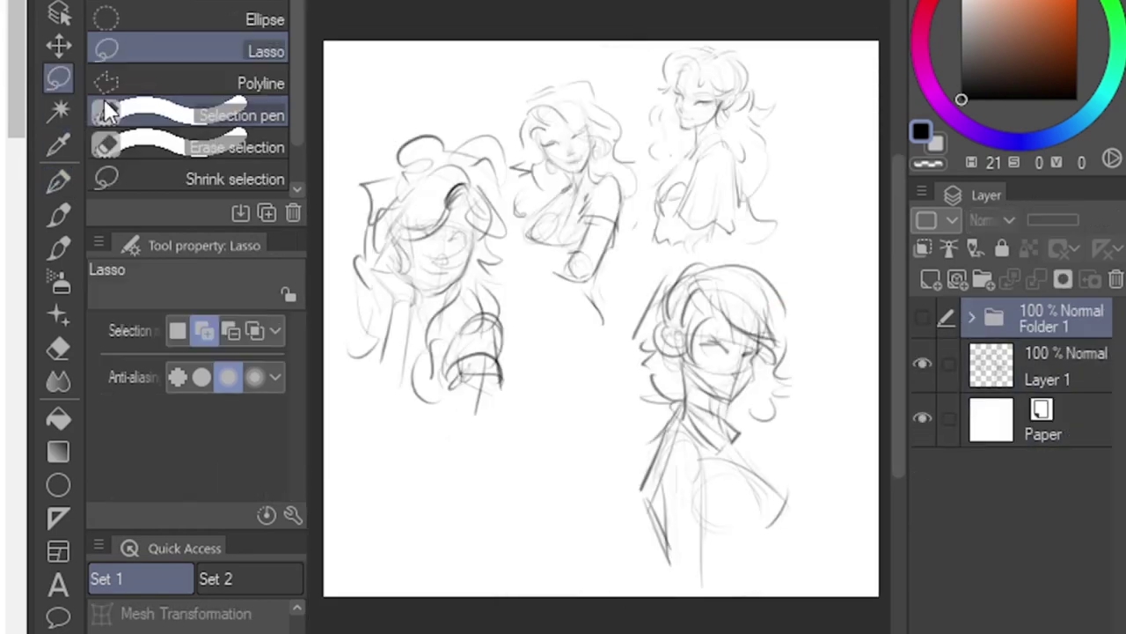
Step: Copy the upper middle bust sketch with the Lasso onto its own layer and enlarge it with a transform
left_click_drag(515, 97, 588, 40)
key("ctrl+c")
key("ctrl+v")
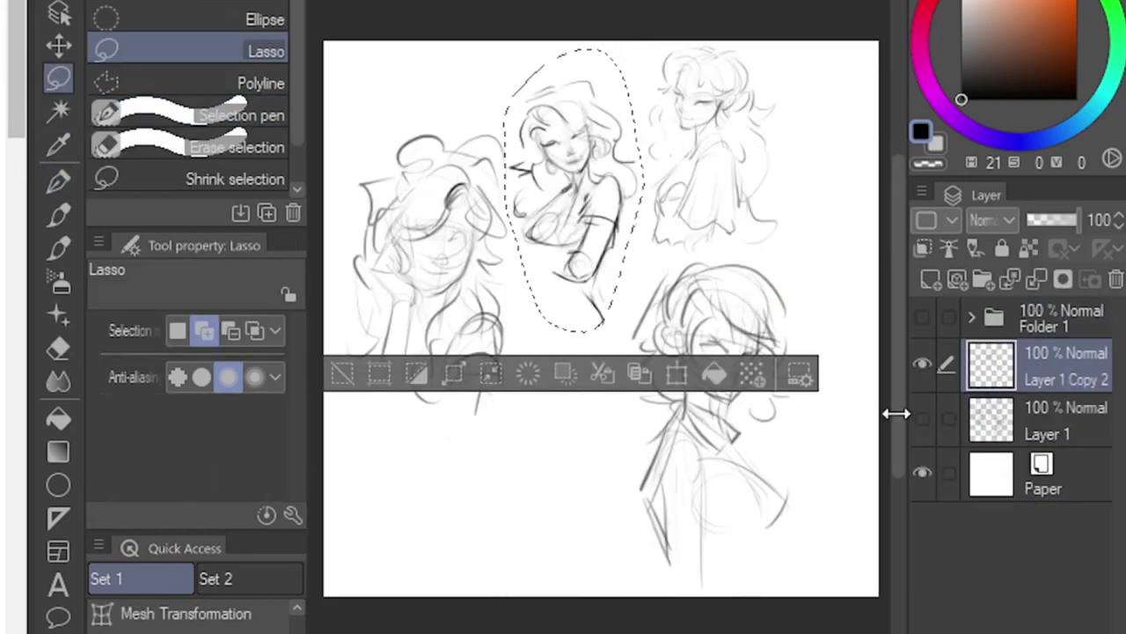
key("ctrl+t")
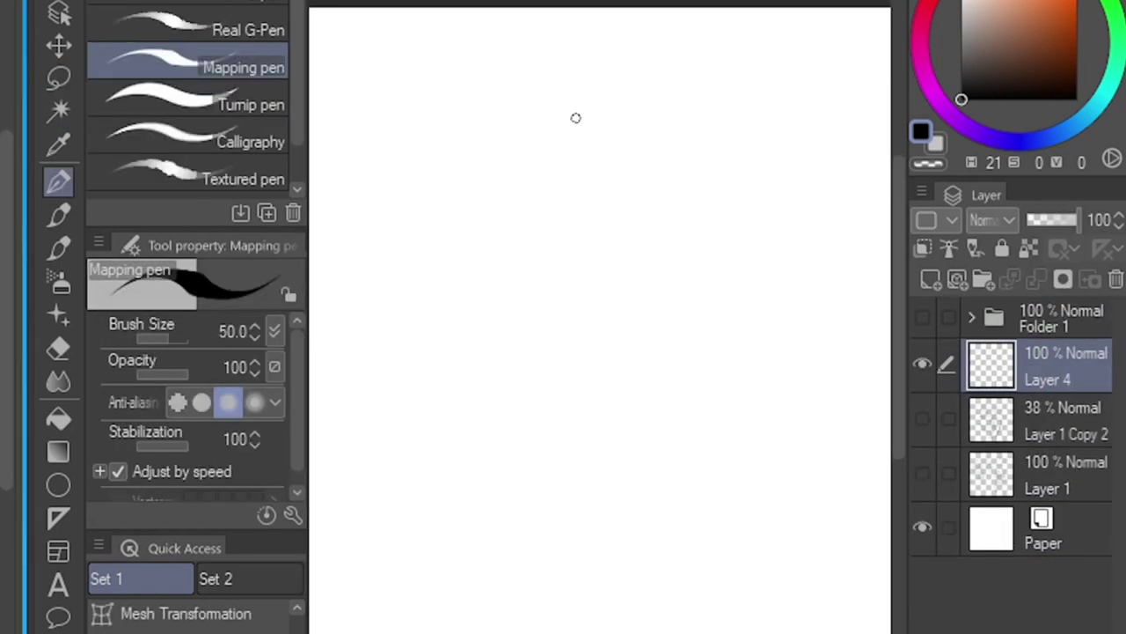
Step: Draw the second character's head outline, facial centre line and cheek contours on Layer 4 with the Mapping pen at size 50
left_click_drag(616, 137, 521, 264)
left_click_drag(612, 122, 547, 282)
left_click_drag(586, 173, 595, 386)
left_click_drag(656, 160, 659, 257)
left_click_drag(516, 210, 528, 290)
left_click_drag(528, 290, 605, 350)
key("ctrl+z")
left_click_drag(675, 188, 653, 308)
Step: Draw the second character's jaw, eye guideline and ears around the face
left_click_drag(538, 298, 589, 337)
left_click_drag(656, 287, 595, 341)
left_click_drag(526, 248, 658, 246)
mouse_move(667, 216)
left_mouse_down()
mouse_move(702, 231)
mouse_move(664, 266)
left_mouse_up()
left_click_drag(498, 208, 485, 247)
left_click_drag(490, 251, 526, 275)
mouse_move(607, 304)
left_mouse_down()
mouse_move(634, 230)
mouse_move(572, 211)
mouse_move(558, 115)
mouse_move(573, 253)
mouse_move(630, 234)
mouse_move(528, 234)
mouse_move(554, 298)
left_mouse_up()
mouse_move(667, 232)
left_mouse_down()
mouse_move(685, 209)
mouse_move(665, 268)
left_mouse_up()
Step: Show the Layer 1 Copy 2 sketch and transform the newly drawn head to line up with it
left_click(922, 418)
key("ctrl+t")
left_click_drag(737, 304, 746, 264)
left_click_drag(667, 296, 669, 274)
key("Return")
Step: Draw the swept fringe across the forehead and the locks framing both ears
left_click_drag(486, 68, 528, 155)
left_click_drag(497, 96, 692, 217)
left_click_drag(607, 157, 746, 239)
left_click_drag(684, 203, 688, 277)
left_click_drag(528, 247, 537, 317)
left_click_drag(493, 145, 530, 299)
left_click_drag(506, 248, 539, 329)
left_click_drag(508, 113, 458, 176)
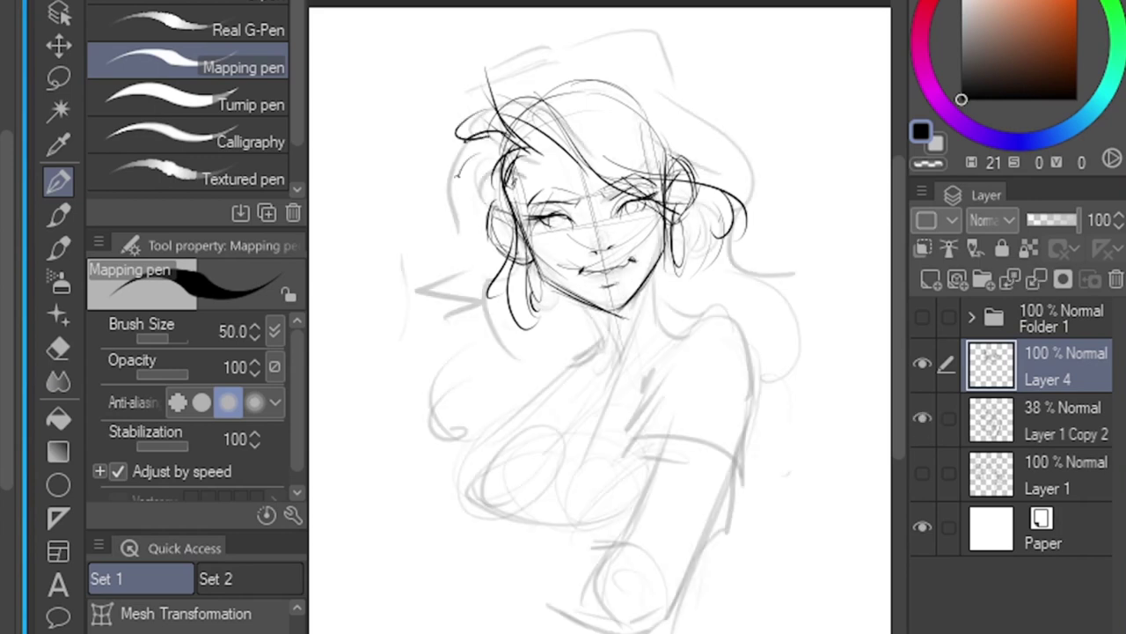
Step: Draw the long side locks, neck, near shoulder and the banded short sleeve
left_click_drag(479, 237, 475, 362)
left_click_drag(458, 378, 440, 479)
left_click_drag(605, 290, 580, 365)
mouse_move(669, 251)
left_mouse_down()
mouse_move(695, 347)
mouse_move(746, 447)
left_mouse_up()
left_click_drag(633, 416, 756, 433)
mouse_move(638, 440)
left_mouse_down()
mouse_move(746, 475)
mouse_move(662, 451)
left_mouse_up()
left_click_drag(656, 358, 646, 435)
left_click_drag(652, 295, 660, 336)
Step: Draw the collar and neckline folds across the chest, hide the rough sketch and add strokes beside the jaw
mouse_move(667, 317)
left_mouse_down()
mouse_move(589, 380)
mouse_move(636, 413)
left_mouse_up()
mouse_move(695, 308)
left_mouse_down()
mouse_move(613, 374)
mouse_move(530, 475)
left_mouse_up()
mouse_move(600, 328)
left_mouse_down()
mouse_move(537, 361)
mouse_move(547, 373)
left_mouse_up()
left_click_drag(549, 359, 544, 446)
left_click_drag(594, 401, 521, 470)
left_click_drag(633, 334, 600, 373)
left_click(923, 418)
left_click_drag(530, 271, 558, 305)
left_click_drag(572, 304, 581, 324)
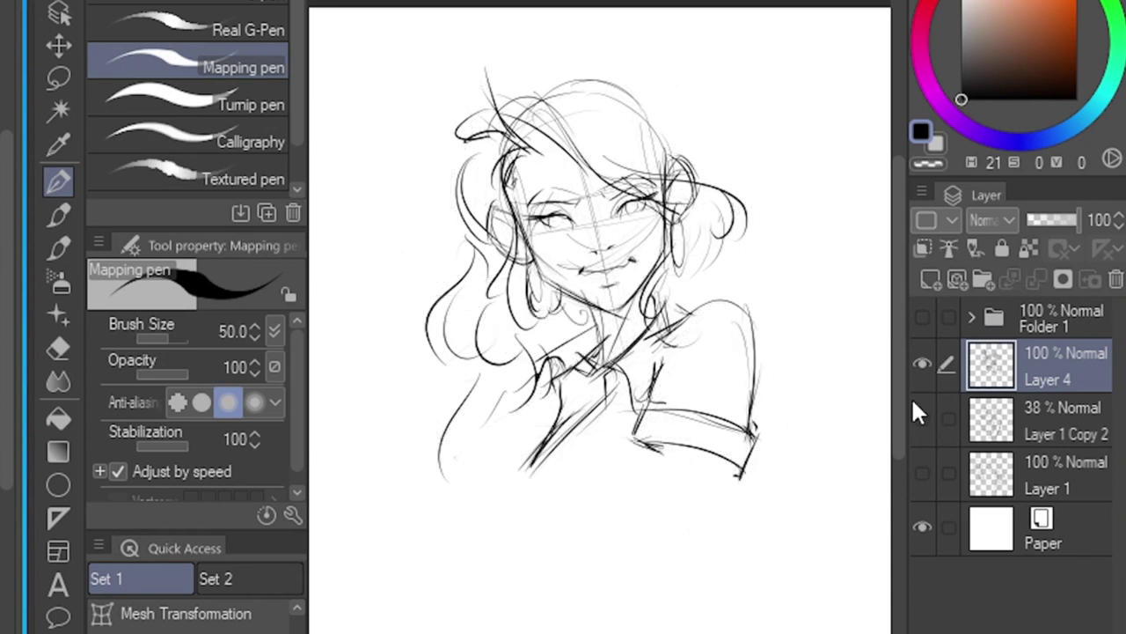
Step: Sketch the hair volume over the crown and long wavy locks falling past the near shoulder, checking against the rough sketch
left_click_drag(530, 249, 630, 308)
left_click_drag(513, 153, 522, 237)
mouse_move(528, 132)
left_mouse_down()
mouse_move(605, 197)
mouse_move(743, 237)
left_mouse_up()
left_click(922, 418)
mouse_move(453, 90)
left_mouse_down()
mouse_move(586, 57)
mouse_move(676, 116)
left_mouse_up()
left_click(922, 418)
mouse_move(667, 115)
left_mouse_down()
mouse_move(750, 205)
mouse_move(767, 406)
left_mouse_up()
left_click(922, 418)
left_click_drag(777, 444, 820, 435)
Step: Add pattern shapes to the sleeve, the chest and collar details, and another lock beside the ear
left_click_drag(678, 318, 704, 338)
mouse_move(723, 355)
left_mouse_down()
mouse_move(736, 392)
mouse_move(699, 393)
left_mouse_up()
left_click_drag(517, 466, 505, 543)
left_click_drag(588, 519, 601, 356)
mouse_move(682, 165)
left_mouse_down()
mouse_move(763, 168)
mouse_move(766, 264)
left_mouse_up()
left_click(922, 418)
Step: Sketch the near upper arm below the sleeve cuff and the rounded bent elbow
left_click_drag(746, 290, 709, 407)
left_click_drag(667, 257, 653, 341)
left_click_drag(653, 359, 699, 419)
left_click_drag(716, 360, 676, 427)
left_click_drag(614, 421, 678, 438)
mouse_move(644, 338)
left_mouse_down()
mouse_move(679, 351)
mouse_move(680, 429)
left_mouse_up()
left_click_drag(610, 345, 544, 379)
left_click_drag(658, 331, 547, 380)
left_click_drag(655, 331, 620, 384)
left_click_drag(626, 342, 542, 423)
key("ctrl+z")
key("ctrl+z")
key("ctrl+z")
key("ctrl+z")
Step: Lasso the elbow, adjust its position and reconnect the outer arm line to it
key("m")
left_click_drag(593, 369, 592, 373)
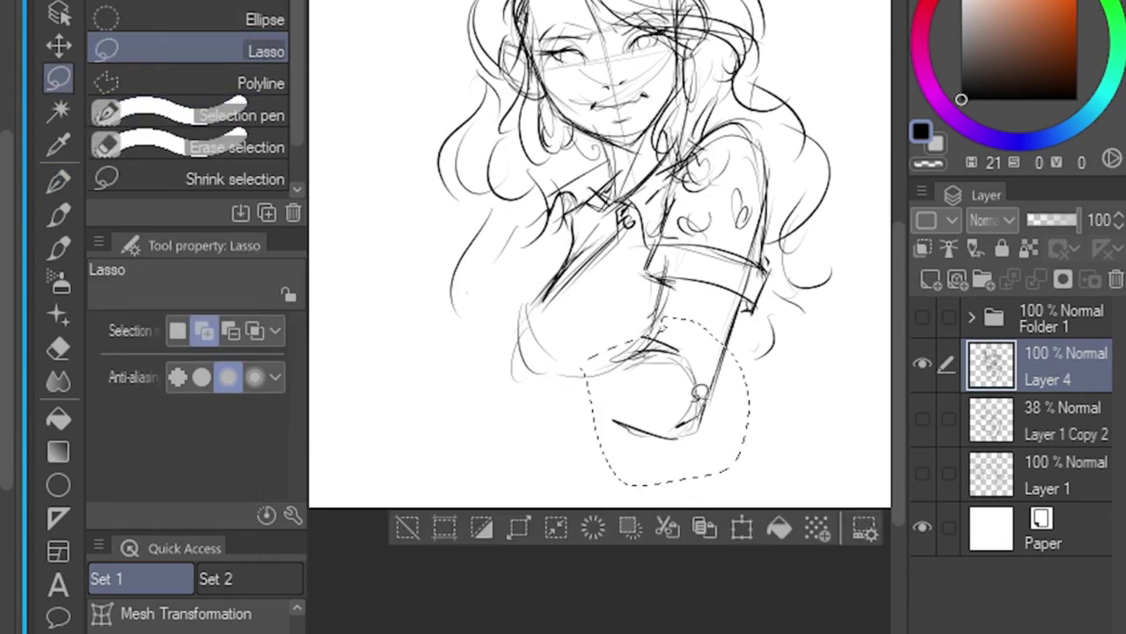
left_click_drag(699, 392, 689, 412)
key("ctrl+d")
key("p")
left_click_drag(716, 364, 707, 414)
Step: Reinforce the cuff and sleeve edge, and sketch the forearm folded across the torso
mouse_move(646, 279)
left_mouse_down()
mouse_move(744, 294)
mouse_move(754, 311)
left_mouse_up()
left_click_drag(763, 150, 768, 255)
mouse_move(648, 335)
left_mouse_down()
mouse_move(463, 371)
mouse_move(422, 397)
left_mouse_up()
left_click_drag(417, 396, 641, 372)
left_click_drag(660, 363, 462, 442)
left_click_drag(568, 402, 662, 454)
left_click_drag(640, 347, 700, 392)
left_click_drag(652, 319, 556, 356)
Step: Select the folded arm with the Lasso, transform it to fit the figure and clear the selection
key("m")
mouse_move(662, 306)
left_mouse_down()
mouse_move(434, 464)
mouse_move(665, 310)
left_mouse_up()
key("ctrl+0")
key("ctrl+t")
left_click_drag(668, 511, 672, 521)
key("Return")
key("ctrl+d")
Step: Erase part of the near shoulder contour and redraw the shoulder and outer arm line
key("e")
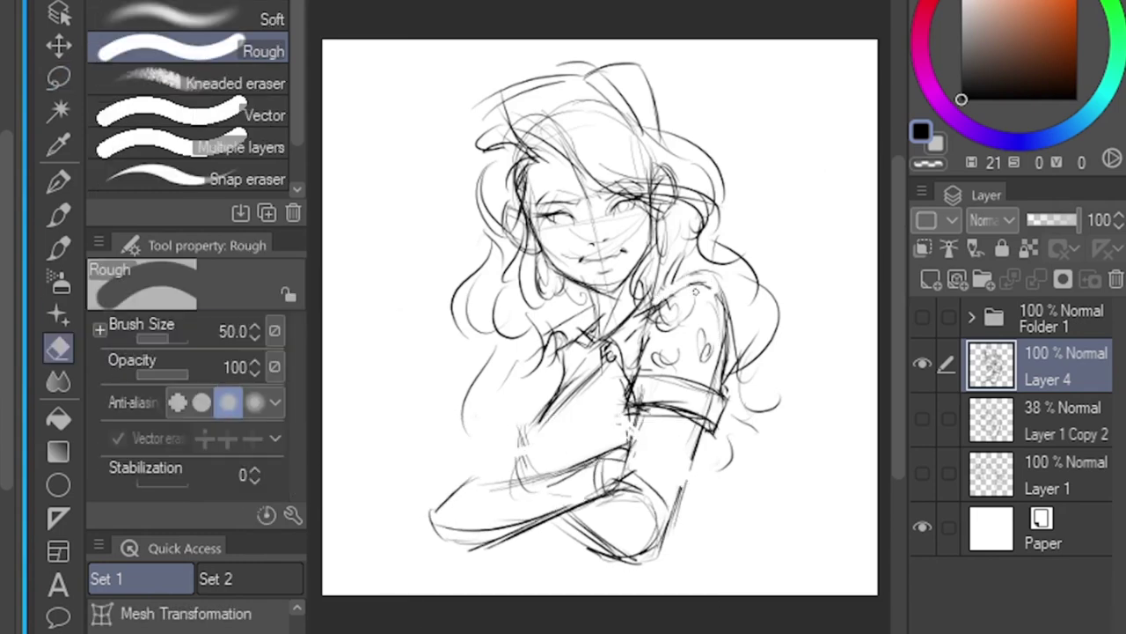
left_click_drag(688, 280, 727, 315)
key("p")
left_click_drag(642, 317, 727, 294)
mouse_move(734, 292)
left_mouse_down()
mouse_move(716, 417)
mouse_move(657, 556)
left_mouse_up()
Step: Sketch the far arm behind the folded forearm and the torso lines below it
left_click_drag(527, 378, 488, 432)
mouse_move(455, 357)
left_mouse_down()
mouse_move(411, 438)
mouse_move(507, 429)
left_mouse_up()
left_click_drag(507, 430, 535, 471)
left_click_drag(464, 452, 434, 507)
mouse_move(553, 507)
left_mouse_down()
mouse_move(529, 591)
mouse_move(567, 581)
left_mouse_up()
left_click_drag(640, 556, 657, 584)
Step: Show Layer 1 Copy 2, select it together with Layer 4 and enlarge both, checking the result in mirrored view
left_click(923, 418)
left_click(948, 418)
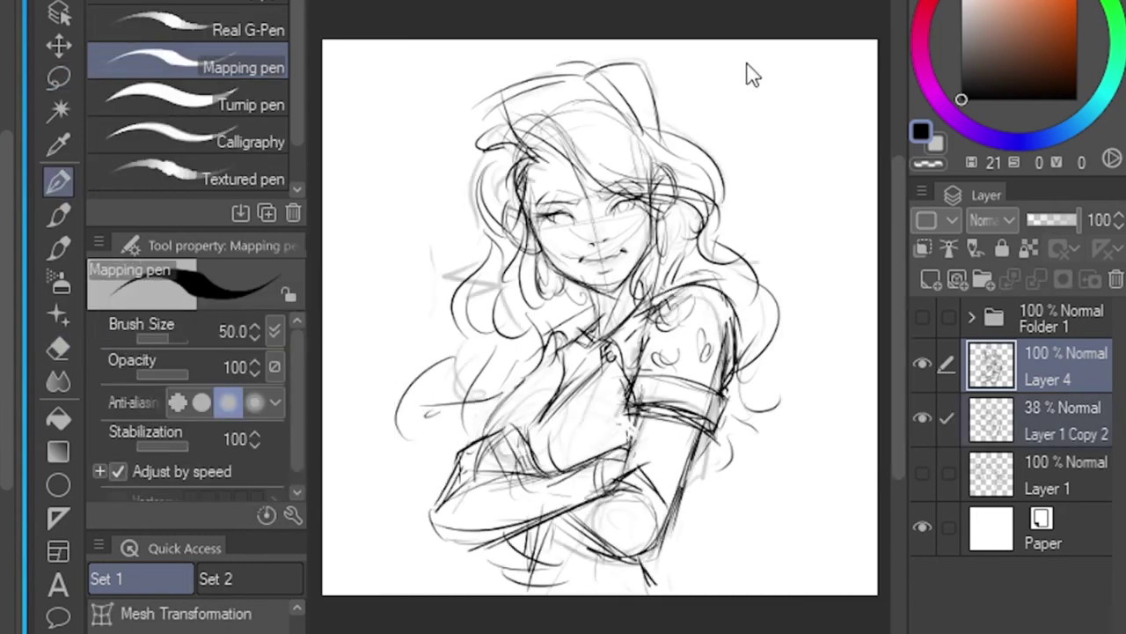
key("ctrl+t")
left_click_drag(781, 59, 799, 30)
left_click_drag(763, 139, 771, 147)
key("Return")
key("h")
key("h")
Step: Hide Layer 1 Copy 2, lower Layer 4 to 18% opacity and add a new layer above it for pen line art
left_click(922, 418)
left_click(1060, 367)
left_click_drag(1074, 220, 1036, 220)
left_click(930, 279)
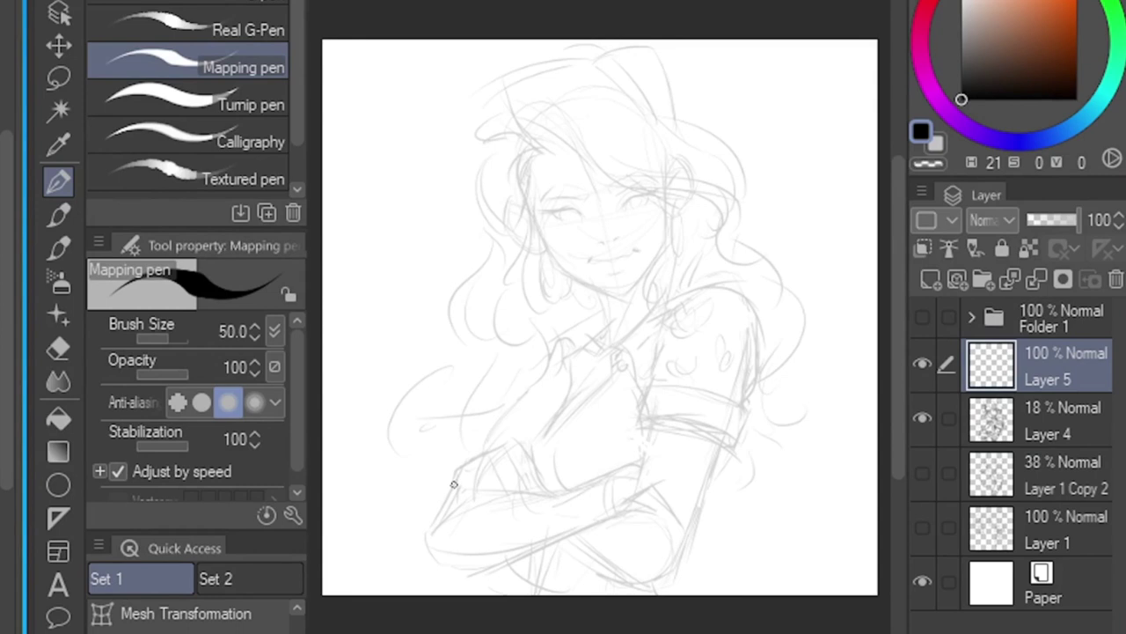
scroll(670, 325, "up", 2)
key("/")
left_click(607, 114)
left_click(58, 181)
key("ctrl+z")
mouse_move(443, 41)
left_mouse_down()
mouse_move(477, 104)
mouse_move(550, 134)
mouse_move(531, 132)
left_mouse_up()
left_click(923, 417)
left_click(923, 417)
key("ctrl+z")
key("ctrl+z")
Step: Ink the fringe sweeping across the forehead and the curl extending beyond the near ear
left_click_drag(440, 69, 549, 144)
left_click_drag(461, 84, 507, 125)
left_click_drag(495, 81, 744, 251)
left_click_drag(736, 187, 764, 233)
mouse_move(607, 183)
left_mouse_down()
mouse_move(725, 185)
mouse_move(686, 238)
left_mouse_up()
Step: Ink the face contour from the near ear around the chin to the far cheek, with the hairline beside it
left_click_drag(688, 236, 632, 347)
mouse_move(528, 139)
left_mouse_down()
mouse_move(475, 198)
mouse_move(464, 297)
left_mouse_up()
left_click(922, 417)
left_click(922, 419)
left_click_drag(490, 246, 607, 349)
left_click(922, 418)
left_click(922, 418)
key("ctrl+z")
left_click_drag(492, 248, 626, 352)
left_click_drag(544, 327, 629, 357)
Step: Ink the lashed upper eyelids, the open eye's iris and its eyebrow, checking with the sketch hidden and the canvas mirrored
left_click_drag(611, 231, 667, 195)
key("ctrl+z")
mouse_move(568, 237)
left_mouse_down()
mouse_move(497, 231)
mouse_move(573, 234)
left_mouse_up()
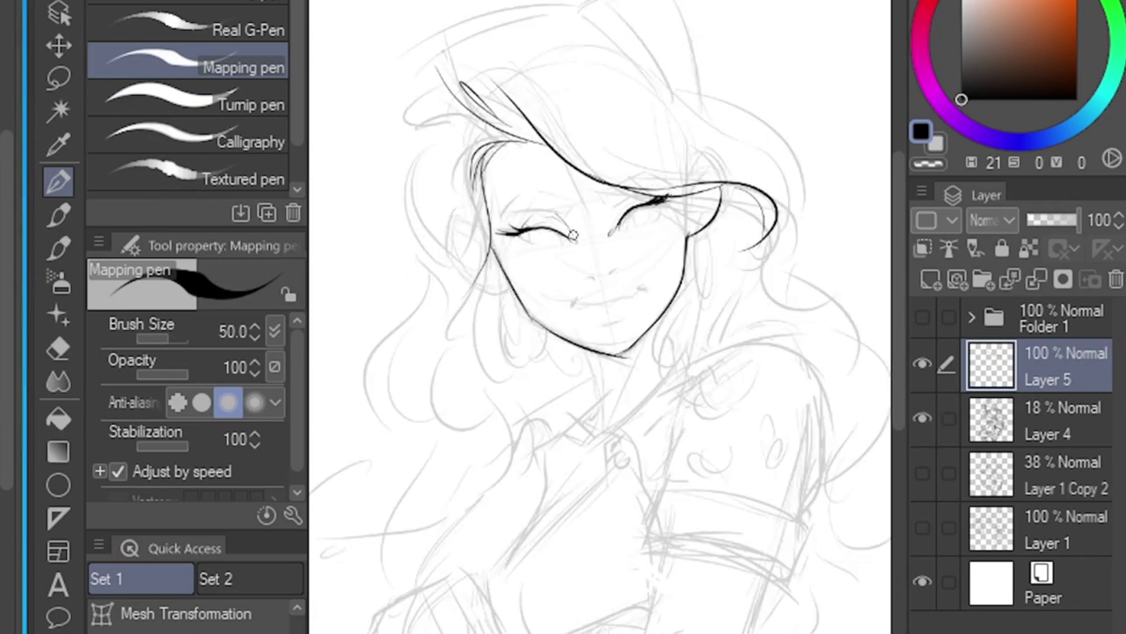
left_click(922, 418)
key("h")
key("h")
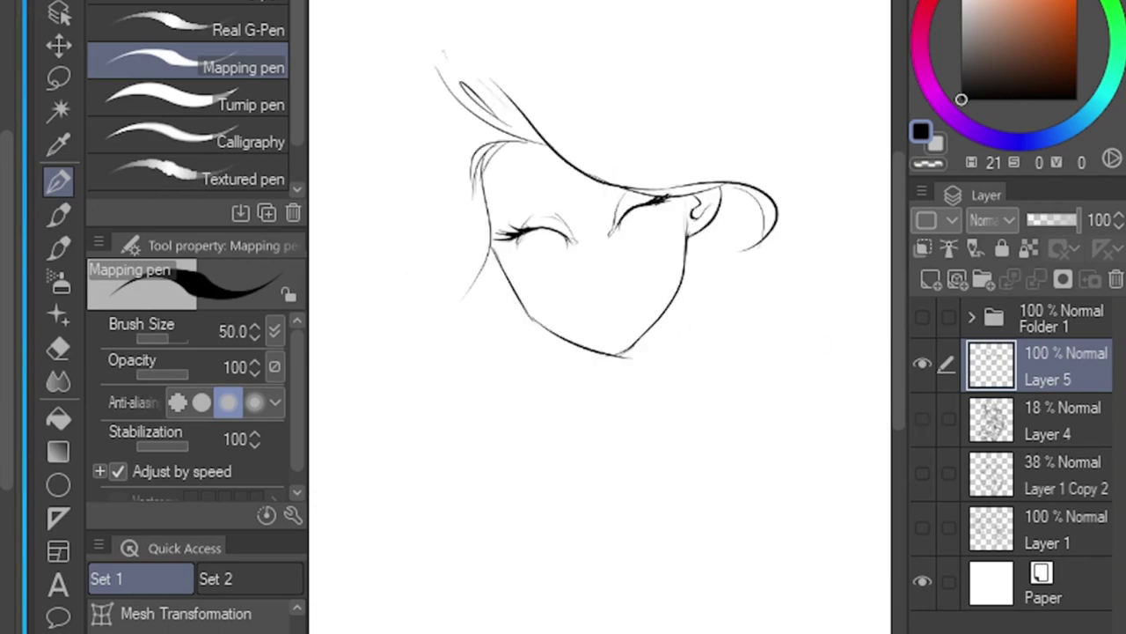
mouse_move(569, 201)
left_mouse_down()
mouse_move(493, 214)
mouse_move(563, 195)
left_mouse_up()
left_click_drag(528, 227, 556, 237)
Step: Select the eye below the fringe and transform it to fit the sketched face
left_click(922, 418)
key("m")
key("ctrl+t")
mouse_move(632, 190)
left_mouse_down()
mouse_move(621, 192)
mouse_move(640, 225)
left_mouse_up()
key("Return")
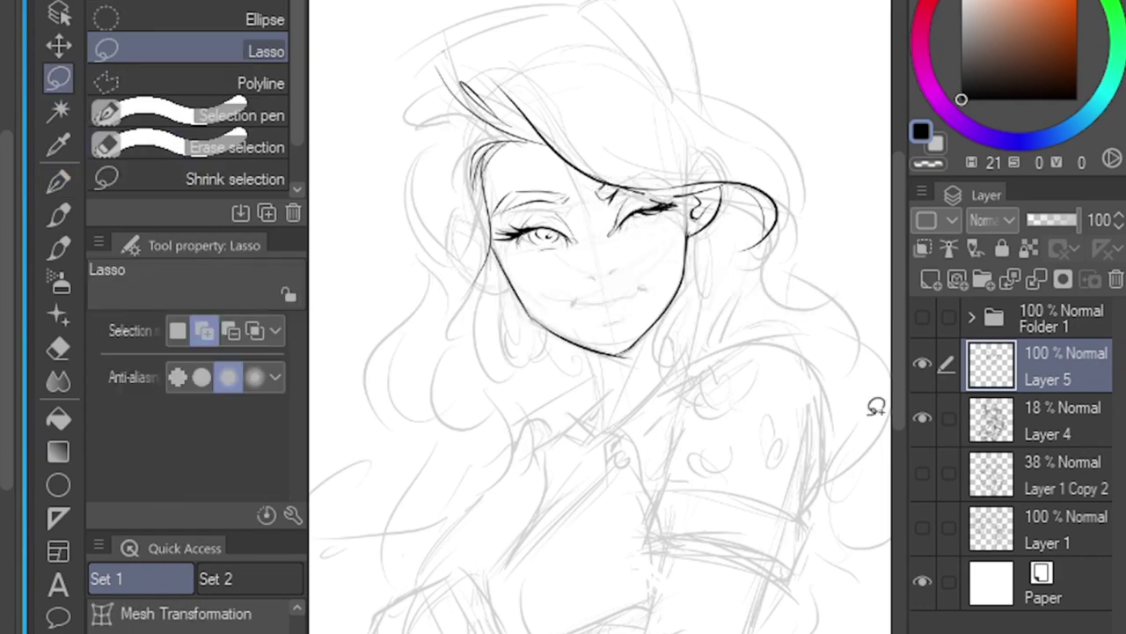
Step: Mirror the view with the sketch hidden, and transform the selected brow area beside the fringe
left_click(922, 418)
key("h")
left_click_drag(595, 194, 582, 195)
key("ctrl+t")
key("Return")
key("ctrl+d")
key("p")
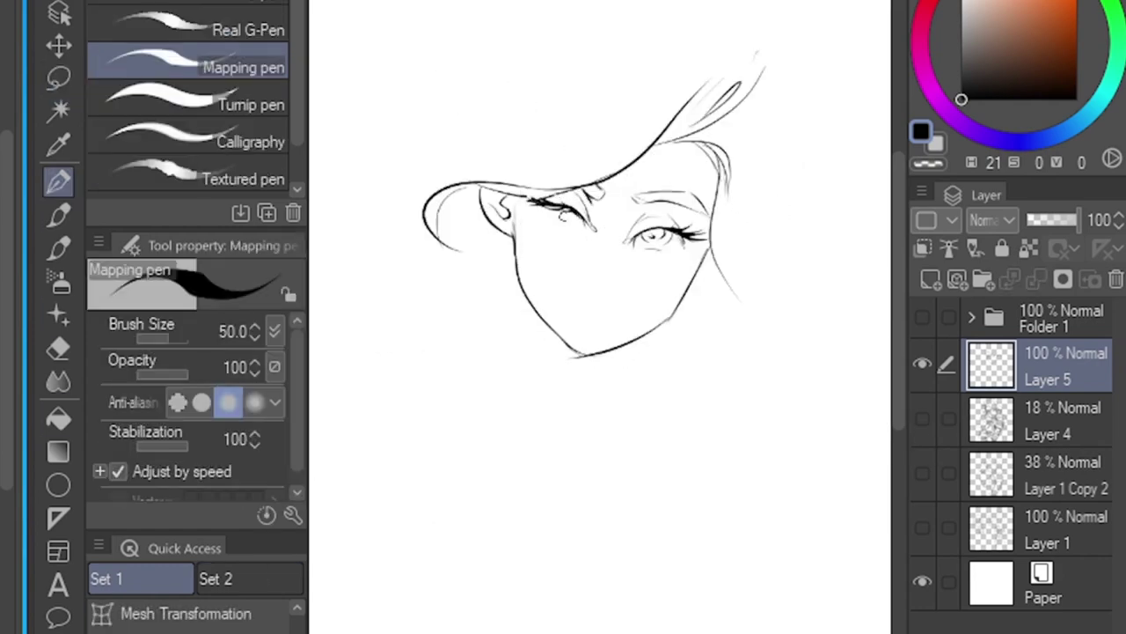
Step: Add a mark below the open eye, restore the view and ink the nose and smiling mouth, redoing unsatisfactory strokes
left_click_drag(651, 256, 662, 264)
left_click(922, 418)
key("h")
mouse_move(587, 279)
left_mouse_down()
mouse_move(611, 275)
mouse_move(594, 306)
mouse_move(570, 306)
mouse_move(620, 321)
left_mouse_up()
left_click(922, 418)
key("ctrl+z")
key("ctrl+z")
left_click_drag(612, 308, 622, 301)
left_click(923, 418)
Step: Ink the far ear, the hoop earrings and finishing touches on the facial features
left_click_drag(486, 257, 508, 282)
left_click(922, 418)
key("ctrl+0")
left_click(922, 418)
scroll(704, 330, "up", 1)
left_click_drag(572, 282, 588, 355)
left_click_drag(635, 266, 602, 342)
left_click_drag(573, 284, 590, 315)
left_click_drag(507, 234, 531, 251)
left_click_drag(671, 188, 658, 211)
Step: Clean up the hairline and ink the crown of hair with wavy locks flowing down past the near ear
left_click(58, 349)
left_click(58, 182)
left_click_drag(509, 167, 556, 164)
left_click(58, 349)
key("p")
left_click_drag(568, 126, 582, 193)
left_click_drag(474, 121, 574, 86)
mouse_move(613, 97)
left_mouse_down()
mouse_move(674, 189)
mouse_move(713, 179)
left_mouse_up()
left_click_drag(708, 169, 750, 248)
mouse_move(735, 173)
left_mouse_down()
mouse_move(744, 278)
mouse_move(798, 382)
left_mouse_up()
mouse_move(723, 273)
left_mouse_down()
mouse_move(682, 306)
mouse_move(707, 358)
left_mouse_up()
Step: Ink the neck, the open collar with its neckline, and the near shoulder down the sleeve
left_click_drag(670, 308, 662, 386)
left_click_drag(669, 308, 616, 421)
left_click_drag(620, 412, 533, 525)
left_click_drag(625, 428, 644, 468)
left_click_drag(695, 333, 660, 415)
left_click_drag(722, 345, 781, 475)
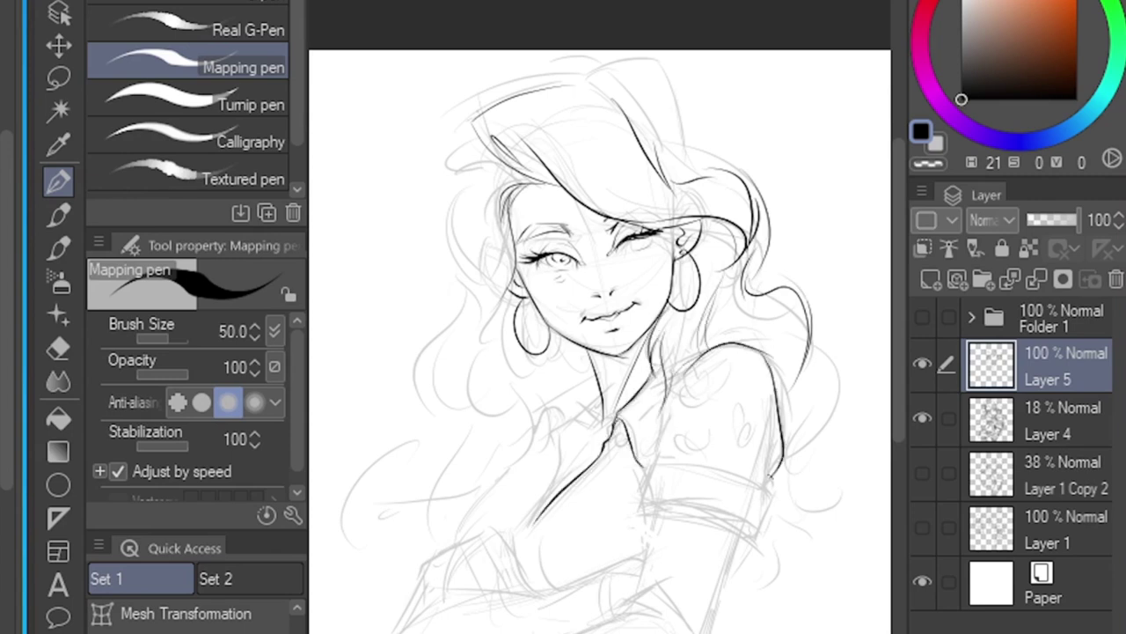
Step: Ink the front of the near sleeve with its cuff, the upper arm and the folded edges of the open collar
mouse_move(648, 466)
left_mouse_down()
mouse_move(754, 548)
mouse_move(639, 512)
left_mouse_up()
left_click_drag(642, 466, 637, 514)
left_click_drag(788, 334, 831, 484)
mouse_move(823, 493)
left_mouse_down()
mouse_move(762, 574)
mouse_move(696, 377)
left_mouse_up()
left_click_drag(600, 357, 583, 439)
mouse_move(686, 382)
left_mouse_down()
mouse_move(623, 525)
mouse_move(599, 538)
left_mouse_up()
left_click_drag(609, 427, 632, 453)
left_click_drag(582, 441, 610, 426)
Step: Ink the lower hair locks behind the near arm and decorate the sleeve with small flowers
left_click_drag(686, 389, 837, 359)
mouse_move(827, 167)
left_mouse_down()
mouse_move(696, 243)
mouse_move(697, 258)
left_mouse_up()
left_click_drag(701, 257, 714, 244)
left_click_drag(680, 301, 686, 299)
left_click_drag(688, 301, 689, 305)
left_click_drag(688, 306, 679, 308)
left_click_drag(698, 356, 723, 359)
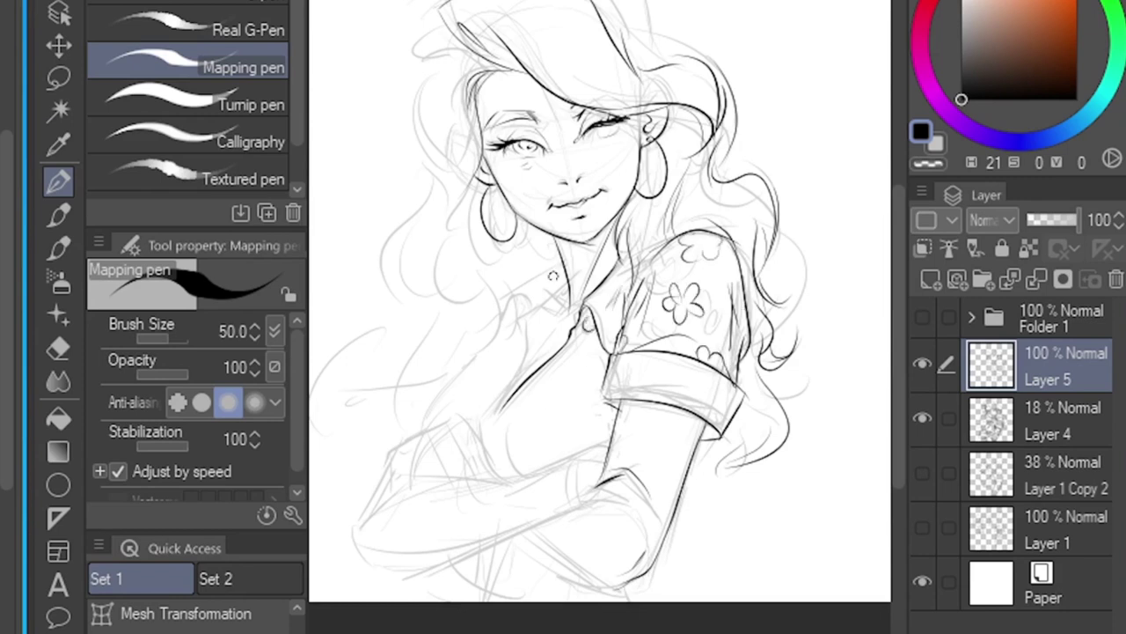
Step: Ink the far collar flap and the far shoulder edge beside the neckline
key("e")
key("p")
left_click_drag(568, 340, 496, 404)
left_click_drag(505, 302, 495, 324)
left_click_drag(514, 305, 514, 378)
left_click_drag(566, 284, 512, 377)
left_click_drag(535, 332, 550, 352)
Step: Check the line art without the sketch and erase the stray end of the blouse neckline
left_click(923, 422)
left_click(923, 422)
key("e")
left_click_drag(494, 408, 506, 393)
key("p")
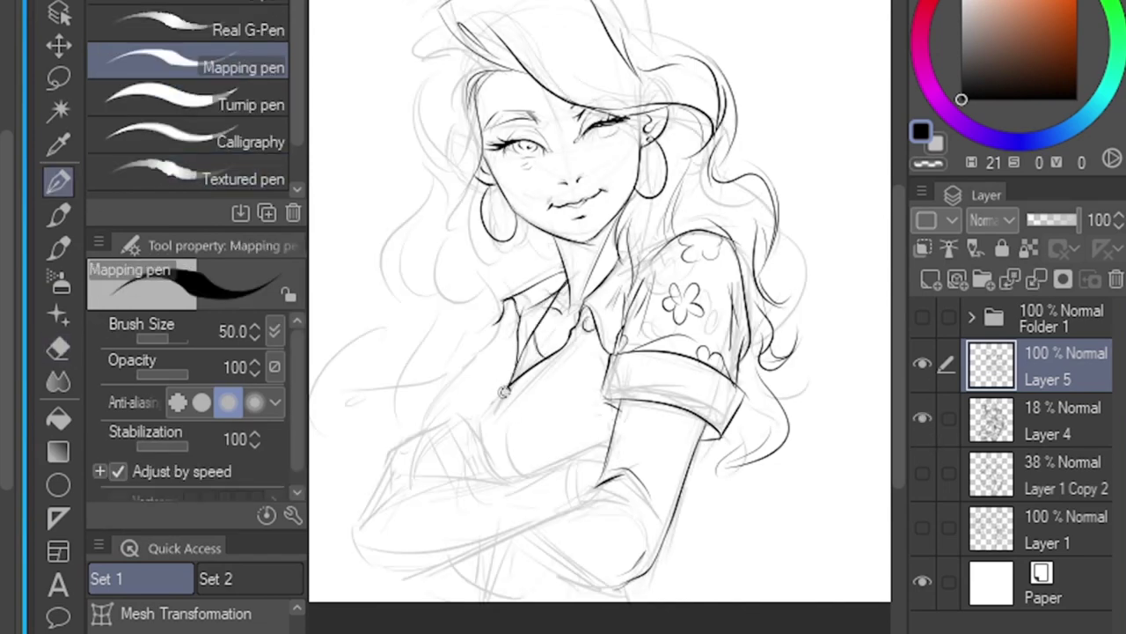
Step: Ink the upper and lower contours of the forearm folded across the chest
left_click_drag(591, 462, 635, 365)
left_click_drag(656, 356, 471, 385)
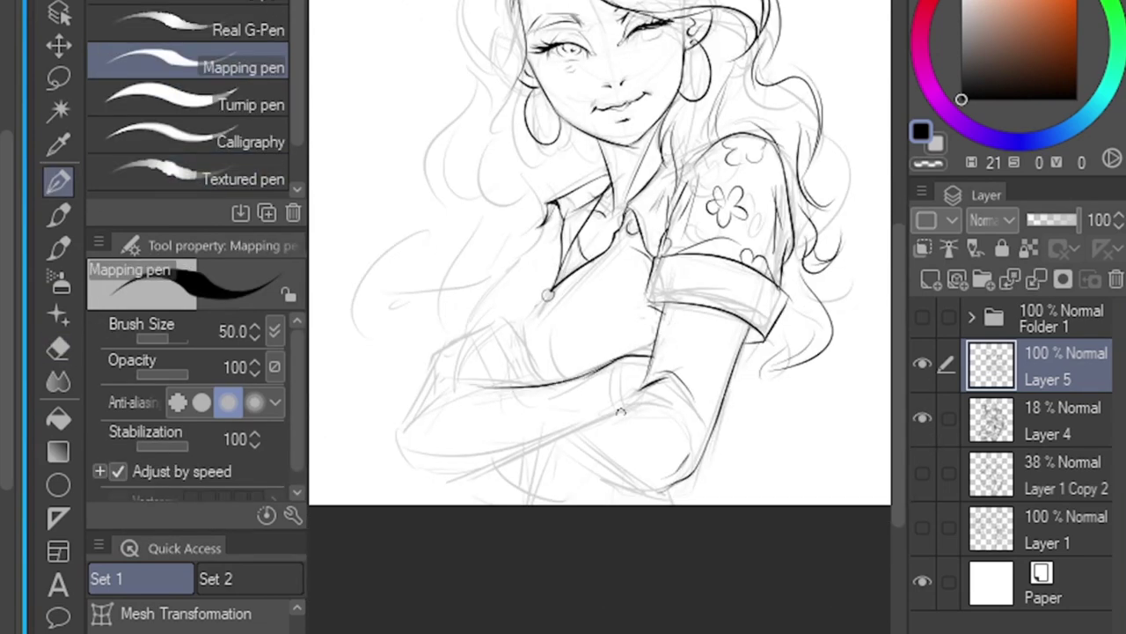
mouse_move(627, 406)
left_mouse_down()
mouse_move(410, 461)
mouse_move(516, 386)
left_mouse_up()
left_click_drag(662, 485, 589, 431)
mouse_move(648, 385)
left_mouse_down()
mouse_move(587, 433)
mouse_move(608, 418)
left_mouse_up()
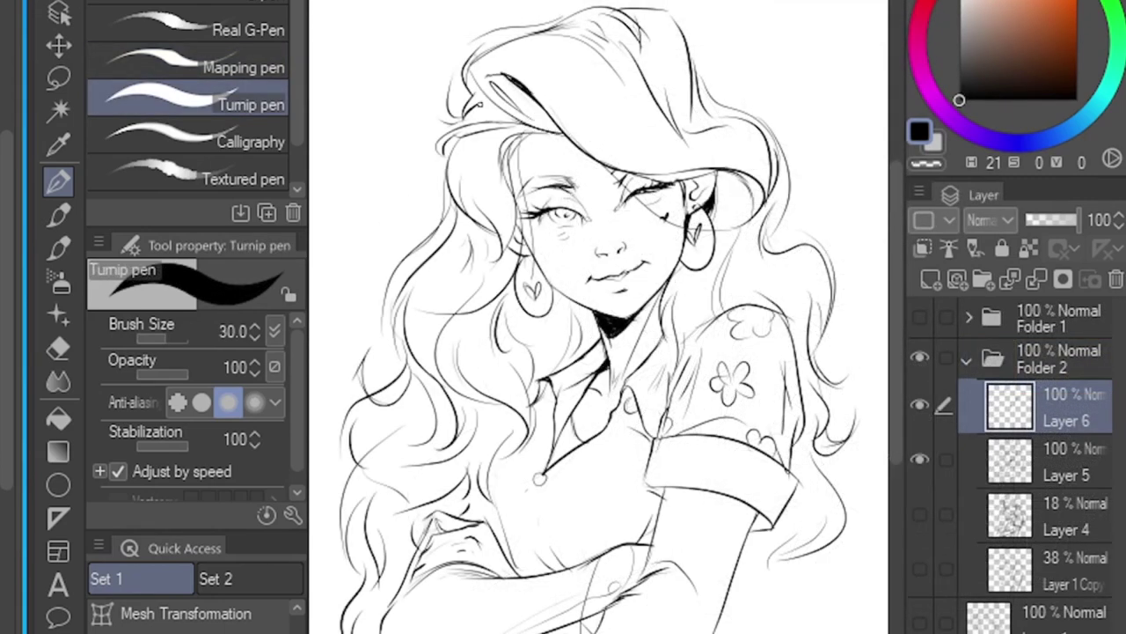
Step: On Layer 6, thicken the hairline, collar, sleeve cuff and shoulder lines with the Turnip pen at size 30
left_click_drag(535, 132, 510, 161)
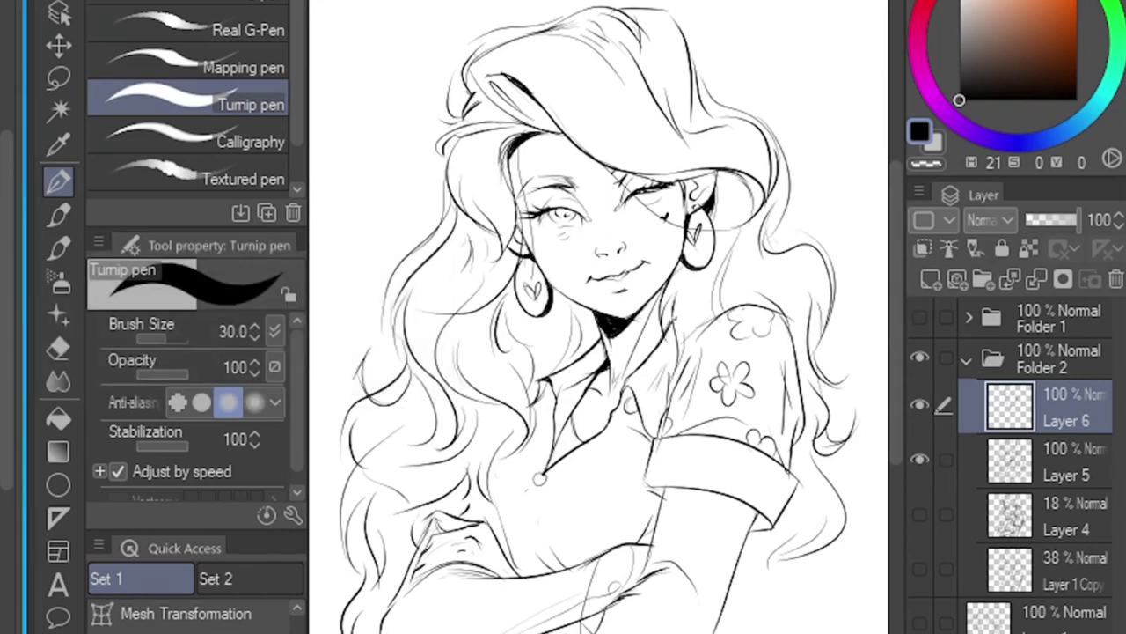
left_click_drag(671, 316, 651, 273)
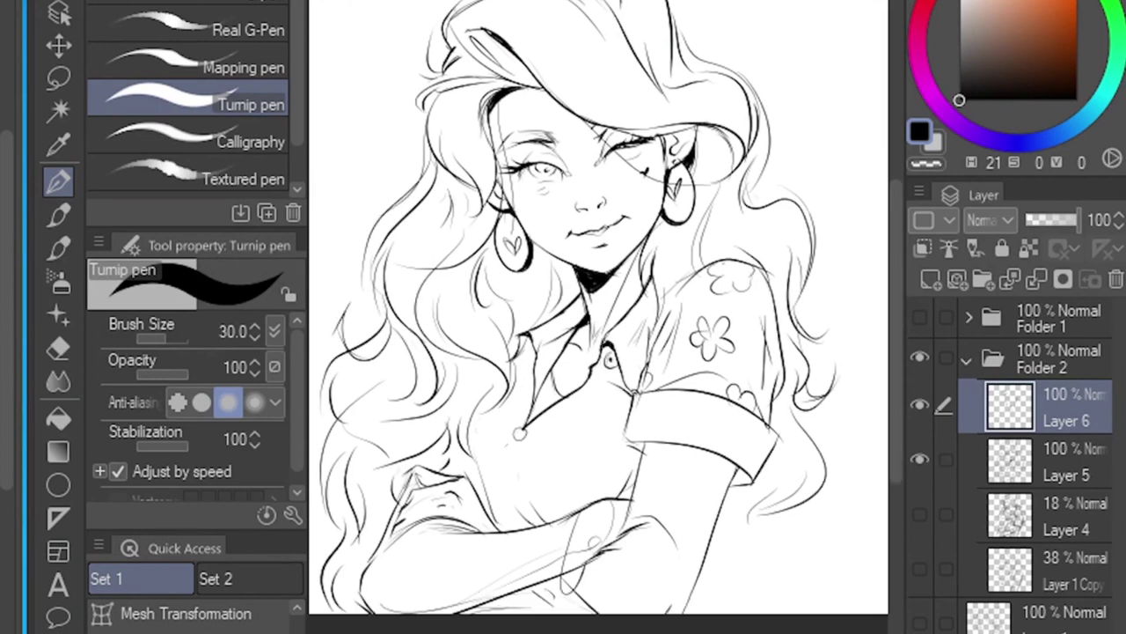
left_click_drag(630, 443, 648, 446)
mouse_move(646, 444)
left_mouse_down()
mouse_move(748, 481)
mouse_move(740, 476)
left_mouse_up()
key("ctrl+z")
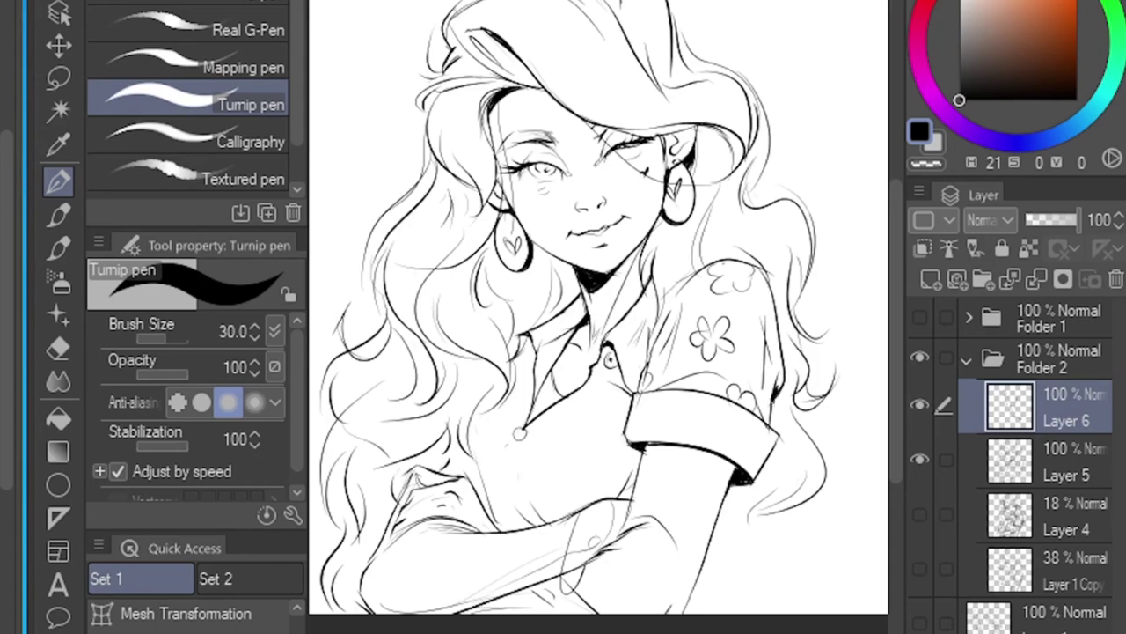
left_click_drag(683, 282, 654, 347)
left_click_drag(673, 264, 668, 304)
Step: Thicken the outline of the near upper arm and the bracelet loop around the wrist
mouse_move(687, 606)
left_mouse_down()
mouse_move(689, 493)
mouse_move(805, 432)
left_mouse_up()
left_click_drag(752, 328, 682, 346)
mouse_move(694, 344)
left_mouse_down()
mouse_move(680, 417)
mouse_move(705, 389)
left_mouse_up()
left_click_drag(702, 331, 695, 378)
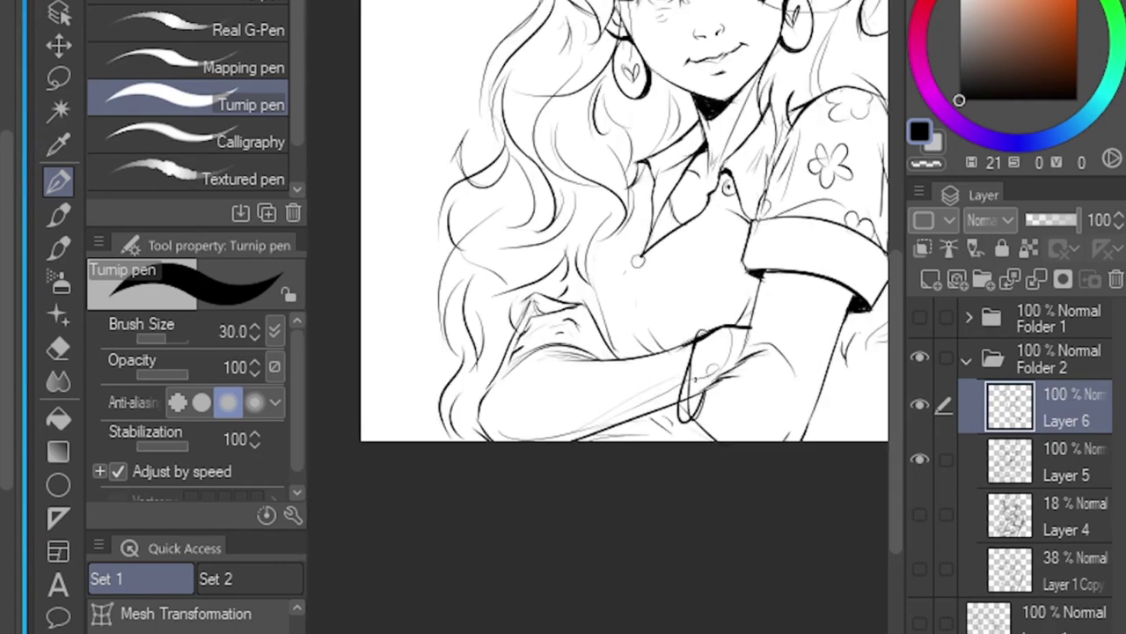
Step: Strengthen the contours of the folded forearm, the tucked hand and the elbow side
left_click_drag(694, 434, 743, 420)
left_click_drag(760, 368, 591, 445)
left_click_drag(645, 304, 609, 313)
left_click_drag(540, 295, 495, 392)
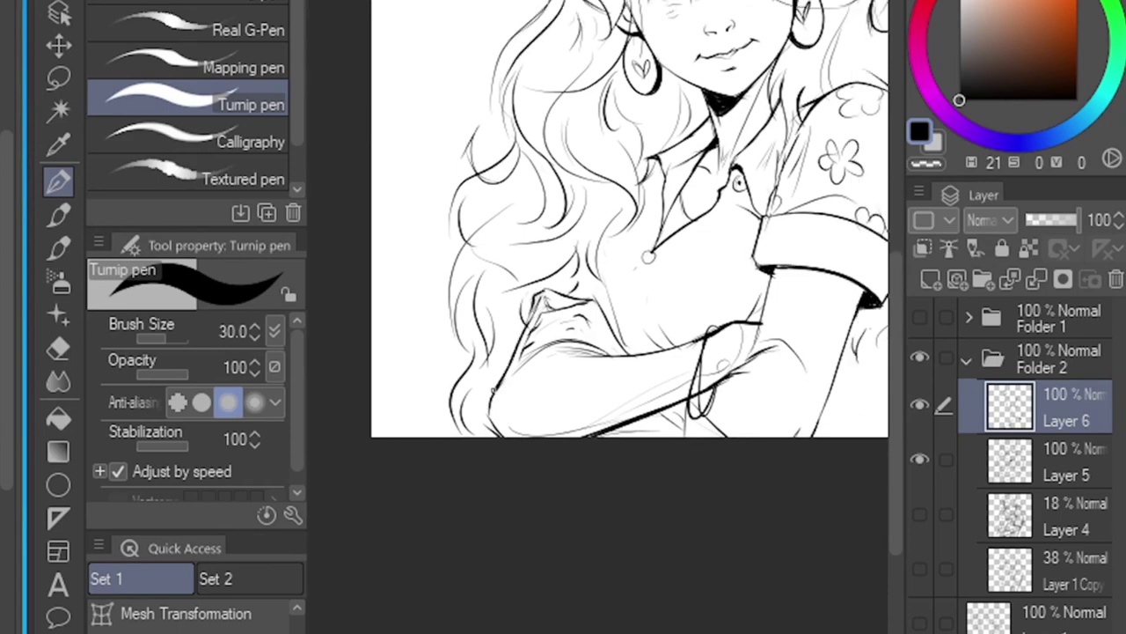
Step: Draw short curved trim lines on the blouse along both sides of the open neckline
left_click_drag(709, 218, 718, 243)
mouse_move(722, 206)
left_mouse_down()
mouse_move(734, 234)
mouse_move(695, 258)
left_mouse_up()
left_click_drag(658, 243, 664, 276)
mouse_move(639, 231)
left_mouse_down()
mouse_move(657, 252)
mouse_move(654, 495)
left_mouse_up()
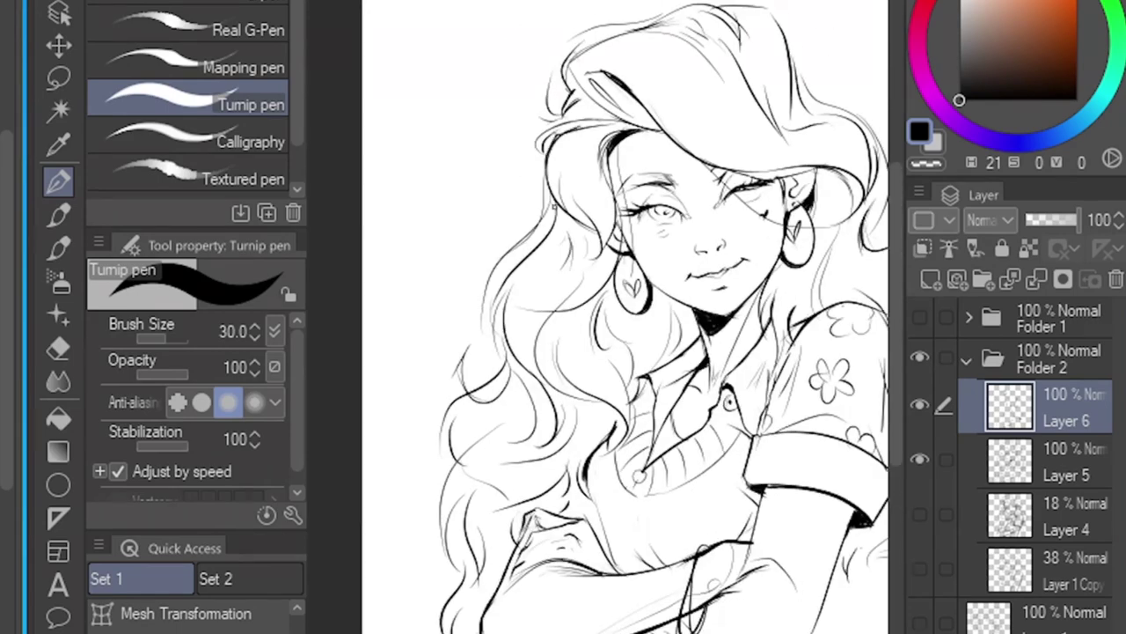
Step: Thicken and add wavy strands to the long hair on the far side of the face
left_click_drag(502, 288, 496, 329)
mouse_move(591, 329)
left_mouse_down()
mouse_move(586, 232)
mouse_move(580, 257)
left_mouse_up()
left_click_drag(494, 267, 510, 316)
left_click_drag(546, 327, 509, 309)
left_click_drag(522, 385, 490, 420)
left_click_drag(428, 405, 411, 470)
left_click_drag(393, 363, 368, 500)
left_click_drag(542, 389, 523, 408)
left_click_drag(563, 343, 459, 514)
Step: Add finishing strands to the crown and the wavy locks on both sides of the figure
left_click_drag(628, 86, 671, 245)
left_click_drag(711, 250, 670, 296)
left_click_drag(686, 199, 771, 354)
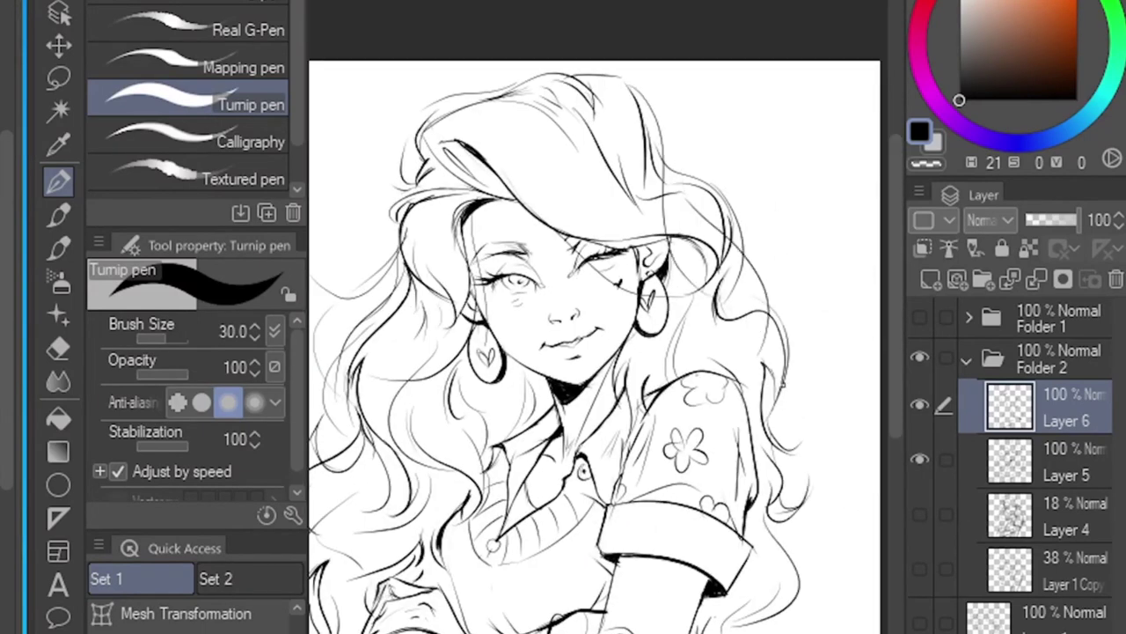
key("ctrl+0")
left_click_drag(486, 220, 404, 326)
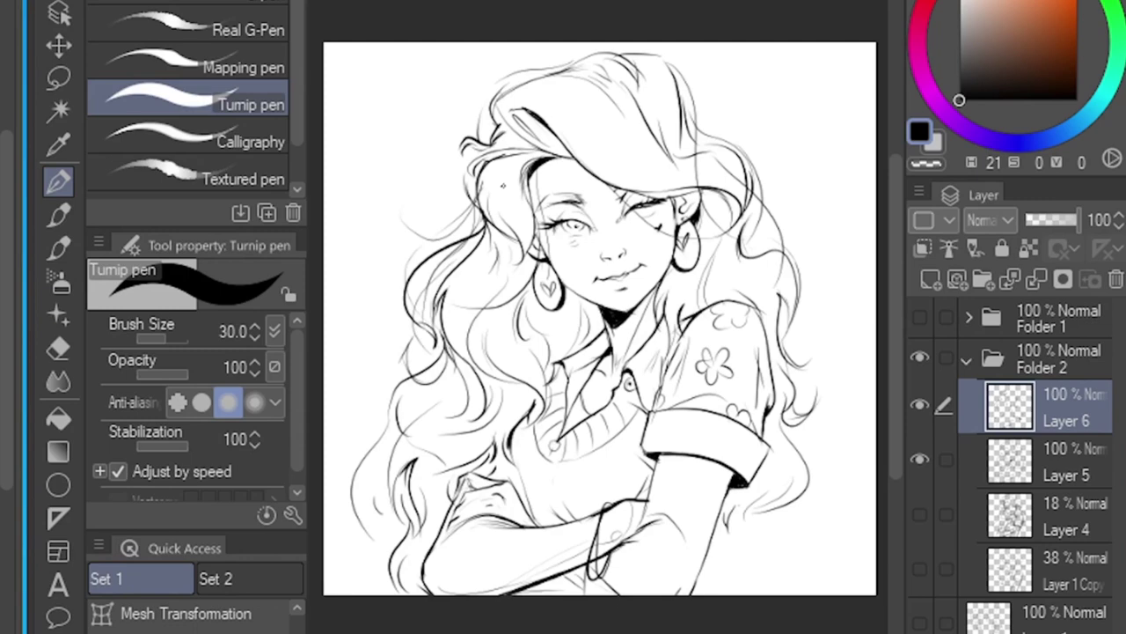
Step: Erase unwanted line work around the open collar on Layer 5 and return to the pen
left_click(59, 348)
left_click(1007, 465)
left_click_drag(607, 405, 558, 443)
left_click(59, 181)
scroll(588, 576, "up", 1)
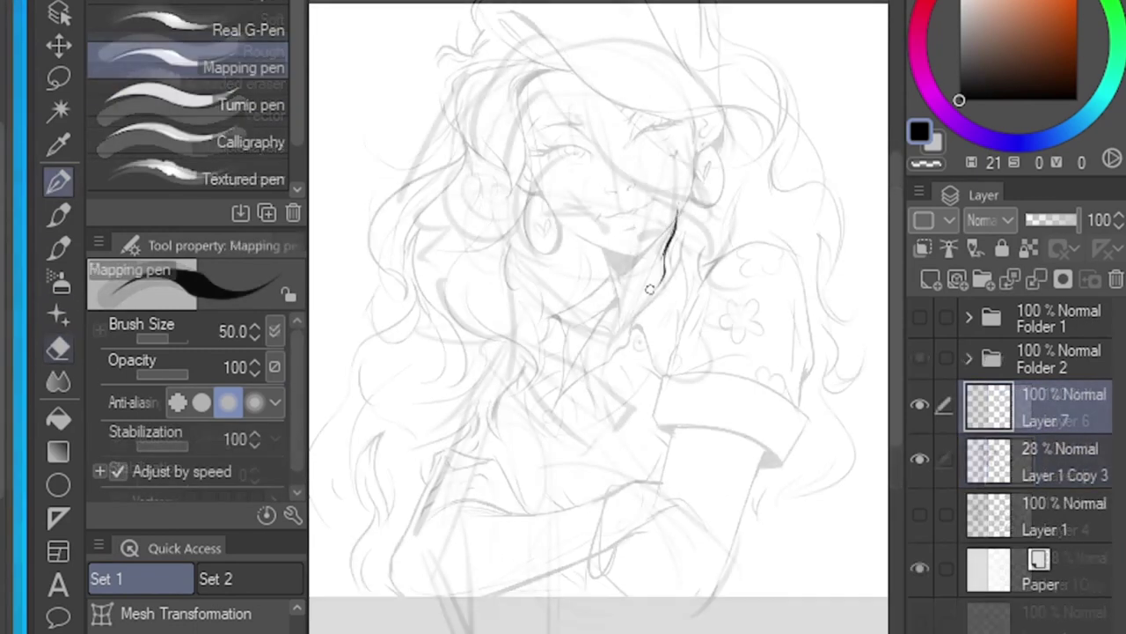
Step: On Layer 7, ink the new figure's jawline, lash lines, ear, neck and shoulder slope with the Mapping pen
left_click_drag(513, 243, 609, 340)
left_click_drag(640, 245, 692, 231)
left_click_drag(533, 215, 610, 228)
left_click_drag(482, 169, 499, 239)
left_click_drag(513, 239, 457, 457)
left_click_drag(521, 284, 582, 370)
left_click_drag(488, 380, 533, 352)
left_click_drag(546, 364, 588, 424)
Step: Ink the back of the head, the ear's outer details, and the near eye with its brow and iris
left_click_drag(486, 114, 477, 163)
left_click_drag(580, 49, 454, 190)
left_click_drag(470, 199, 455, 215)
left_click_drag(599, 196, 618, 227)
mouse_move(562, 187)
left_mouse_down()
mouse_move(623, 206)
mouse_move(644, 241)
left_mouse_up()
left_click_drag(547, 209, 578, 214)
left_click_drag(570, 217, 581, 223)
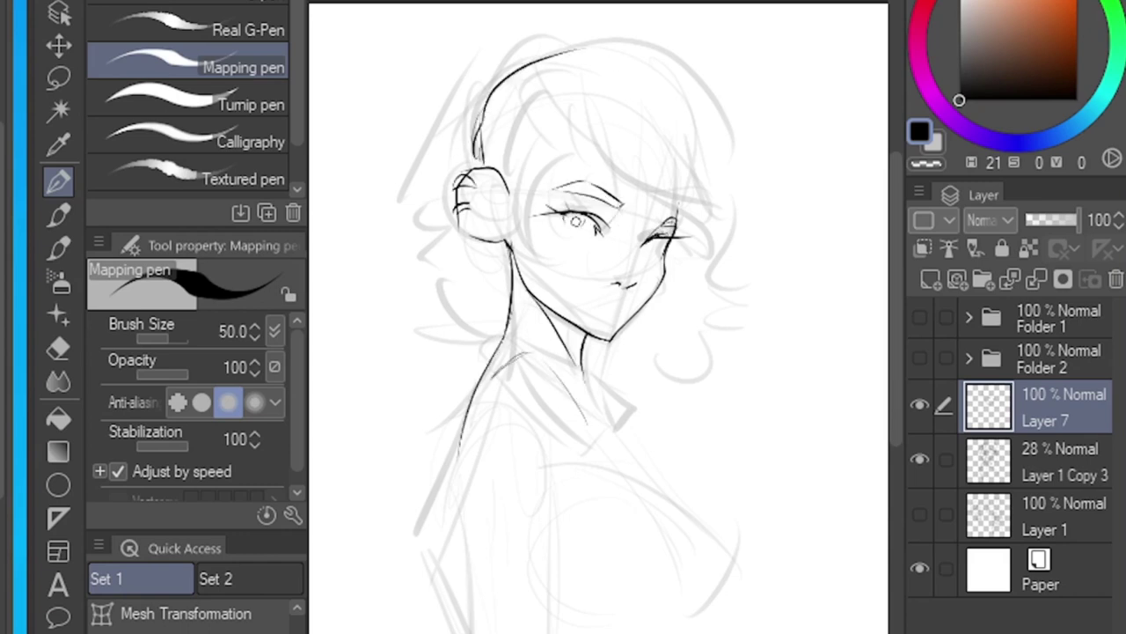
Step: Check the face without the sketch, then ink the hair parting, the lock beside the cheek and the inner ear
left_click(920, 458)
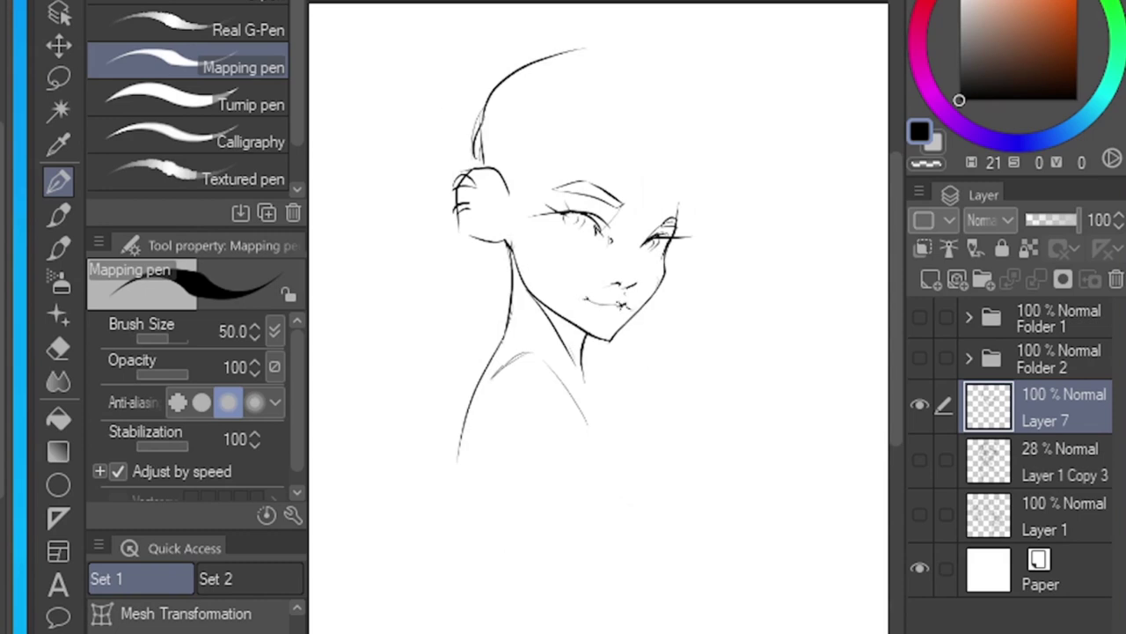
left_click(919, 459)
left_click_drag(528, 70, 581, 176)
left_click_drag(576, 147, 517, 255)
left_click_drag(520, 176, 500, 228)
left_click_drag(494, 173, 469, 211)
left_click_drag(502, 214, 498, 241)
Step: Hide the sketch, check the face mirrored, and add small strokes to the far eye and near cheek
left_click(920, 459)
key("h")
key("h")
left_click_drag(661, 235, 665, 249)
left_click_drag(532, 218, 572, 259)
Step: Show the sketch to ink the swept fringe and the far-side locks down to the chin, then hide it
left_click(919, 458)
left_click_drag(574, 105, 642, 210)
mouse_move(640, 168)
left_mouse_down()
mouse_move(717, 279)
mouse_move(618, 338)
left_mouse_up()
left_click(920, 459)
Step: Ink the crown contour, the fringe volume, the far-side curls and the hair sweeping above the ear
left_click_drag(557, 53, 462, 130)
left_click_drag(547, 52, 722, 175)
left_click_drag(578, 93, 709, 162)
left_click_drag(649, 179, 736, 146)
left_click_drag(709, 199, 691, 229)
mouse_move(560, 152)
left_mouse_down()
mouse_move(502, 174)
mouse_move(491, 162)
left_mouse_up()
Step: Check the head mirrored and add loose strands and inner texture to the short hair, undoing an unsatisfactory stroke
key("h")
mouse_move(494, 115)
left_mouse_down()
mouse_move(485, 167)
mouse_move(448, 210)
left_mouse_up()
left_click_drag(495, 114, 471, 169)
left_click_drag(605, 43, 482, 135)
left_click_drag(583, 33, 648, 49)
left_click_drag(665, 72, 699, 174)
key("ctrl+z")
left_click_drag(609, 86, 579, 95)
left_click_drag(511, 104, 521, 139)
Step: Restore the view, darken the hair behind the jaw and ink the earlobe with a long dangling earring
key("h")
mouse_move(502, 237)
left_mouse_down()
mouse_move(511, 273)
mouse_move(510, 262)
left_mouse_up()
left_click_drag(511, 268, 534, 303)
key("ctrl+z")
left_click_drag(461, 228, 484, 239)
left_click_drag(490, 241, 494, 242)
left_click_drag(489, 251, 489, 314)
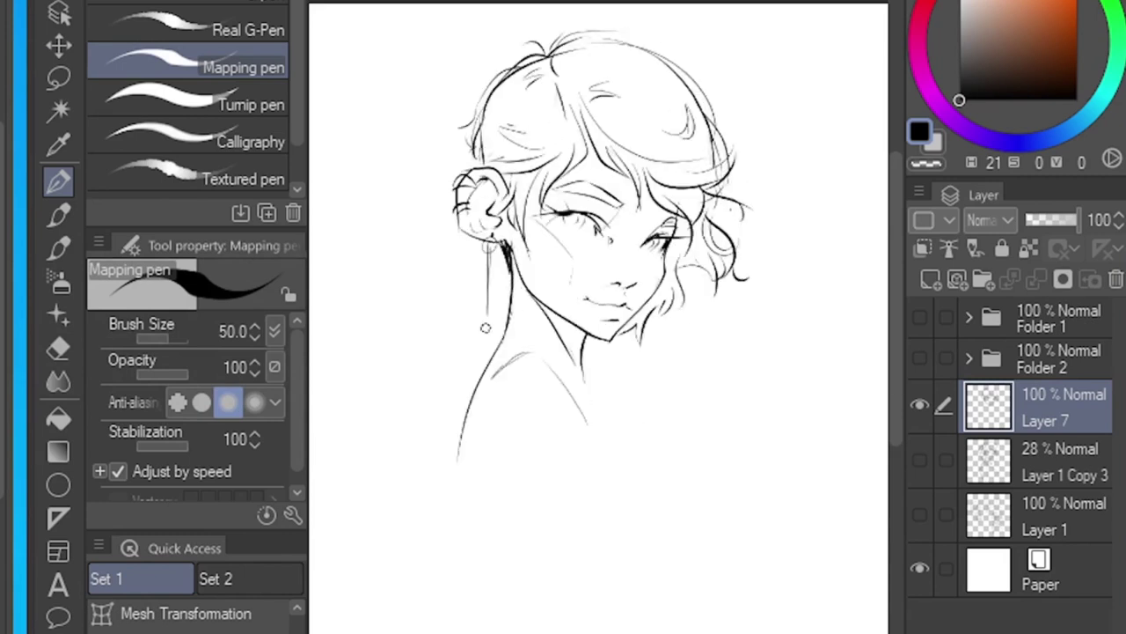
Step: Compare with the sketch, then ink the collar line across the neck and the shoulder seam, undoing an unsatisfactory stroke
left_click(921, 460)
left_click(920, 459)
left_click_drag(578, 436, 508, 382)
left_click_drag(583, 350, 510, 311)
key("ctrl+z")
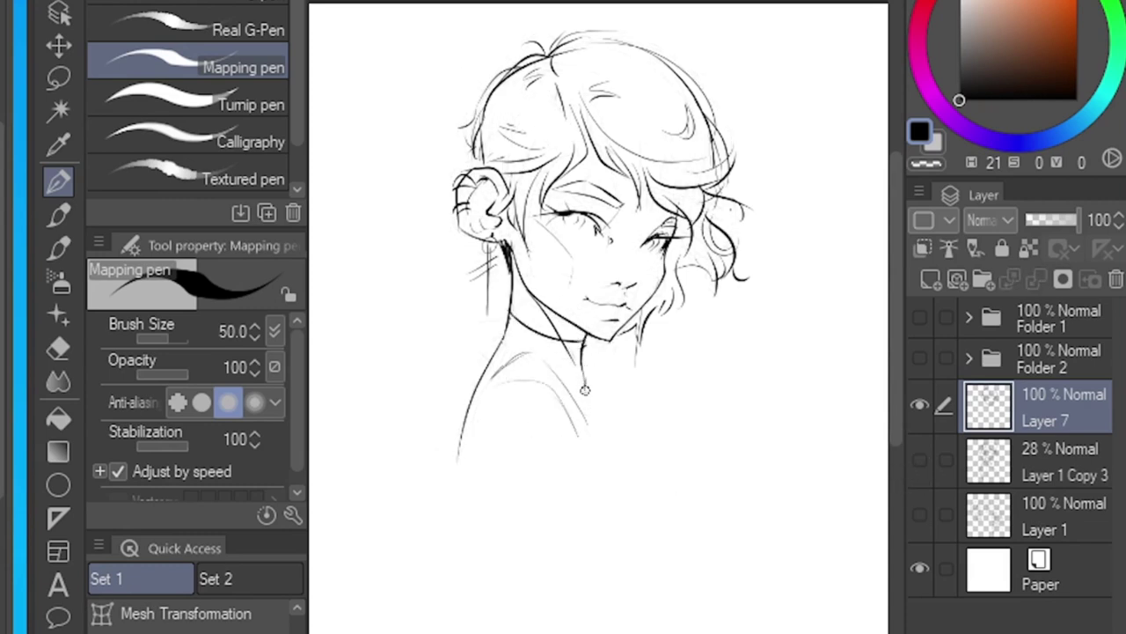
left_click_drag(585, 381, 586, 393)
Step: Ink the near shoulder and both contours of the arm down to the canvas edge
left_click_drag(468, 500, 451, 453)
left_click_drag(522, 352, 449, 435)
left_click_drag(445, 376, 482, 547)
left_click_drag(458, 478, 473, 526)
mouse_move(564, 396)
left_mouse_down()
mouse_move(581, 475)
mouse_move(584, 632)
left_mouse_up()
left_click_drag(455, 483, 493, 631)
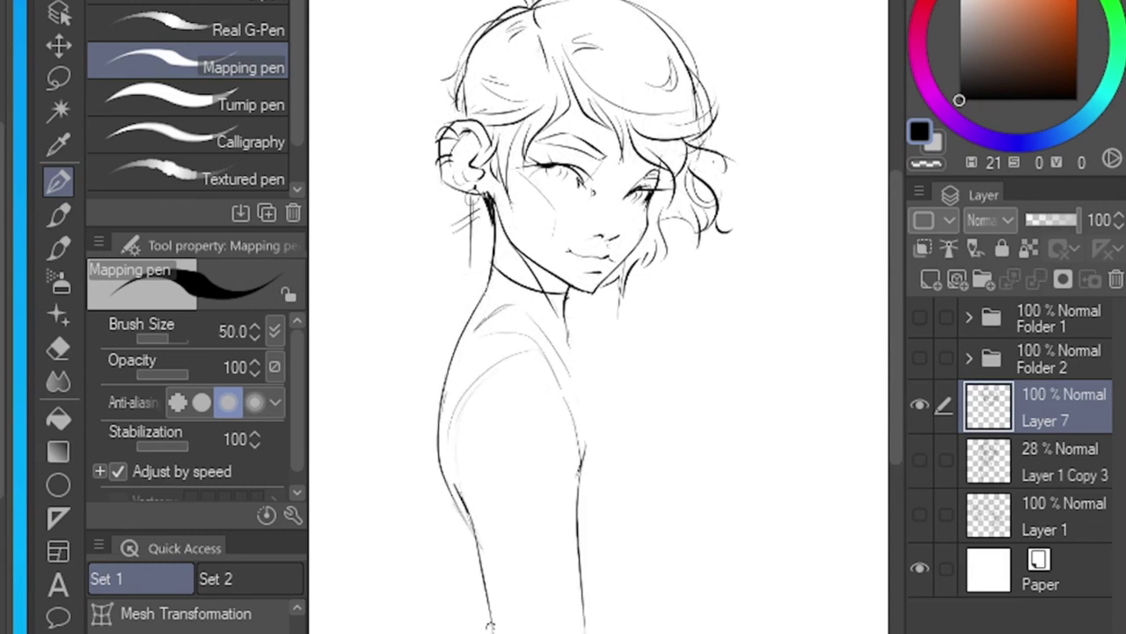
Step: Redraw the lower back contour of the near arm and try a sleeve hem line across it, undoing the hem stroke
key("ctrl+z")
left_click_drag(463, 498, 495, 631)
left_click_drag(471, 527, 575, 511)
key("ctrl+z")
left_click_drag(583, 341, 534, 252)
left_click_drag(559, 520, 625, 547)
mouse_move(636, 326)
left_mouse_down()
mouse_move(677, 431)
mouse_move(653, 462)
left_mouse_up()
mouse_move(585, 426)
left_mouse_down()
mouse_move(655, 445)
mouse_move(620, 588)
left_mouse_up()
left_click_drag(455, 566, 441, 589)
left_click_drag(652, 333, 582, 274)
left_click_drag(521, 234, 589, 282)
left_click_drag(669, 356, 548, 305)
left_click_drag(535, 357, 539, 317)
left_click_drag(609, 368, 675, 421)
scroll(676, 422, "down", 1)
key("ctrl+z")
key("ctrl+z")
key("ctrl+z")
key("ctrl+z")
key("ctrl+z")
key("ctrl+z")
key("ctrl+z")
key("ctrl+z")
Step: Ink the shirt collar, front chest line, back contour and the puckered fold at the top of the near shoulder
left_click_drag(461, 222, 567, 320)
mouse_move(546, 250)
left_mouse_down()
mouse_move(620, 308)
mouse_move(665, 412)
left_mouse_up()
left_click_drag(556, 461, 579, 422)
mouse_move(463, 250)
left_mouse_down()
mouse_move(423, 331)
mouse_move(410, 403)
left_mouse_up()
left_click_drag(434, 324, 480, 306)
left_click_drag(467, 332, 517, 350)
Step: Ink the near sleeve's folds, the crossing forearm lines, the armpit creases and the loose fabric behind the back
left_click_drag(518, 390, 494, 433)
left_click_drag(487, 377, 460, 514)
mouse_move(410, 401)
left_mouse_down()
mouse_move(441, 487)
mouse_move(424, 538)
left_mouse_up()
left_click_drag(571, 435, 461, 600)
left_click_drag(495, 477, 411, 568)
left_click_drag(414, 569, 417, 600)
mouse_move(562, 523)
left_mouse_down()
mouse_move(583, 549)
mouse_move(552, 599)
left_mouse_up()
left_click_drag(560, 424, 578, 483)
mouse_move(578, 499)
left_mouse_down()
mouse_move(625, 453)
mouse_move(579, 496)
left_mouse_up()
Step: Ink the collar tip, rounded chest contour, cropped shirt hem and waist, undoing unsatisfactory strokes, and fit the whole canvas in view
left_click_drag(596, 307, 630, 347)
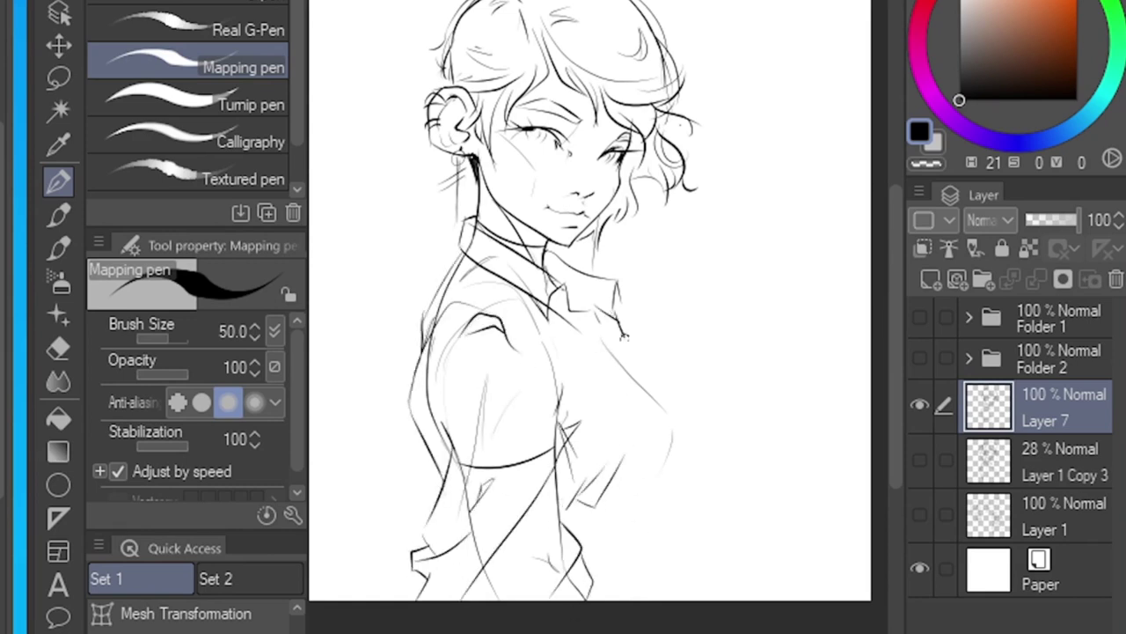
left_click_drag(686, 413, 651, 379)
mouse_move(609, 337)
left_mouse_down()
mouse_move(663, 463)
mouse_move(653, 489)
mouse_move(544, 473)
left_mouse_up()
key("ctrl+z")
left_click_drag(654, 491, 623, 566)
key("ctrl+z")
key("ctrl+0")
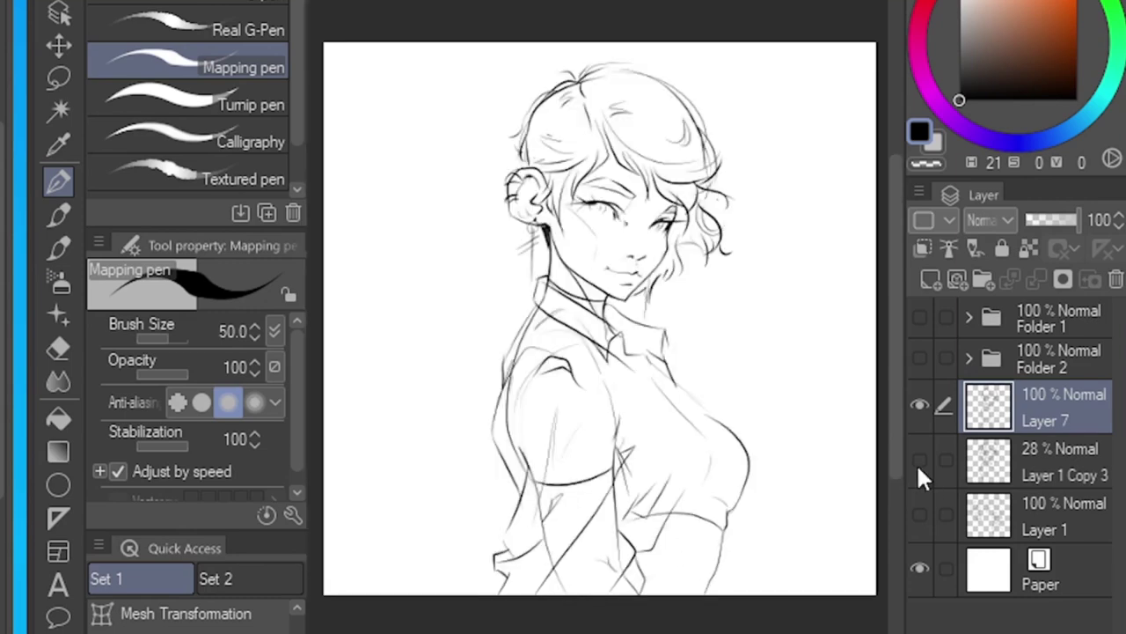
Step: Transform Layer 7 together with Layer 1 Copy 3, adjusting the figure slightly upward on the canvas
left_click(943, 459)
key("ctrl+t")
left_click_drag(737, 46, 736, 33)
key("Return")
left_click(920, 460)
Step: Ink the front placket and the open shirt edge over the chest, ending in a pointed shirt tail at the waist
scroll(754, 465, "up", 1)
left_click_drag(613, 302, 649, 352)
left_click_drag(655, 355, 699, 427)
left_click_drag(704, 479, 732, 526)
left_click_drag(679, 373, 639, 483)
Step: Ink the waistband, elbow creases and small folds around the lower torso, and reinforce the shirt front below the collar
left_click_drag(607, 556, 676, 588)
left_click_drag(676, 584, 675, 622)
left_click_drag(579, 557, 518, 617)
left_click_drag(518, 574, 499, 606)
mouse_move(606, 558)
left_mouse_down()
mouse_move(583, 598)
mouse_move(609, 614)
left_mouse_up()
left_click_drag(656, 574, 649, 599)
left_click_drag(659, 575, 653, 597)
left_click_drag(489, 602, 474, 620)
left_click_drag(647, 365, 661, 441)
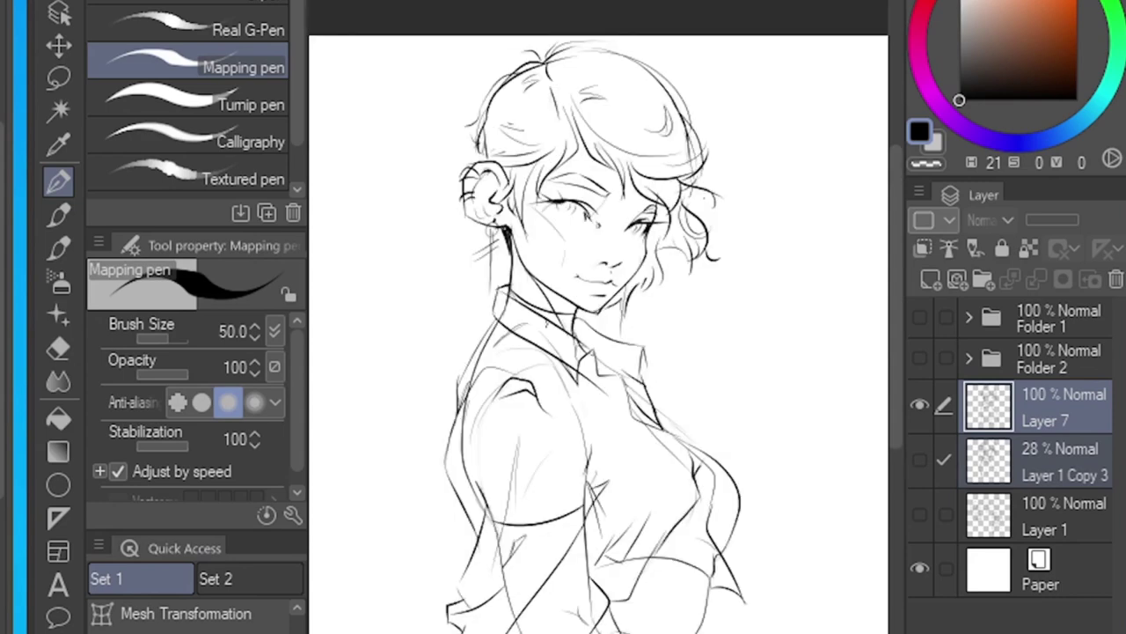
Step: Lasso the head, scale it down slightly with a transform, and clear the selection
key("m")
left_click_drag(738, 177, 756, 125)
key("ctrl+t")
left_click_drag(758, 36, 748, 46)
key("Return")
key("ctrl+d")
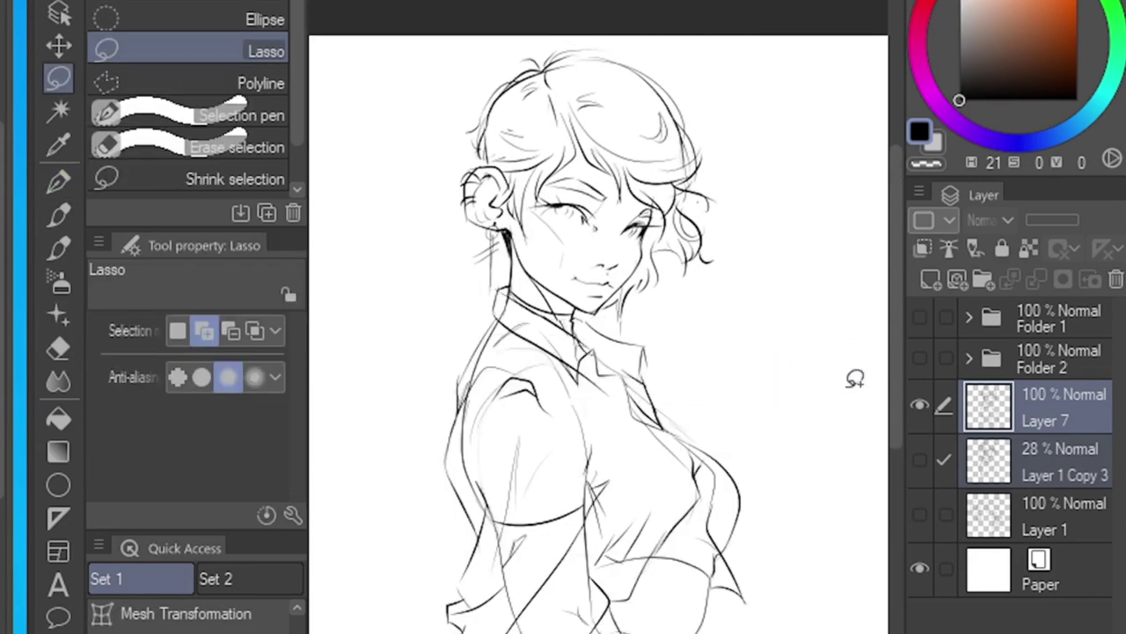
Step: Create a new layer above Layer 7 and add heavy black accents to the face, neck and collar with the Turnip pen
left_click(1012, 414)
key("ctrl+shift+n")
key("p")
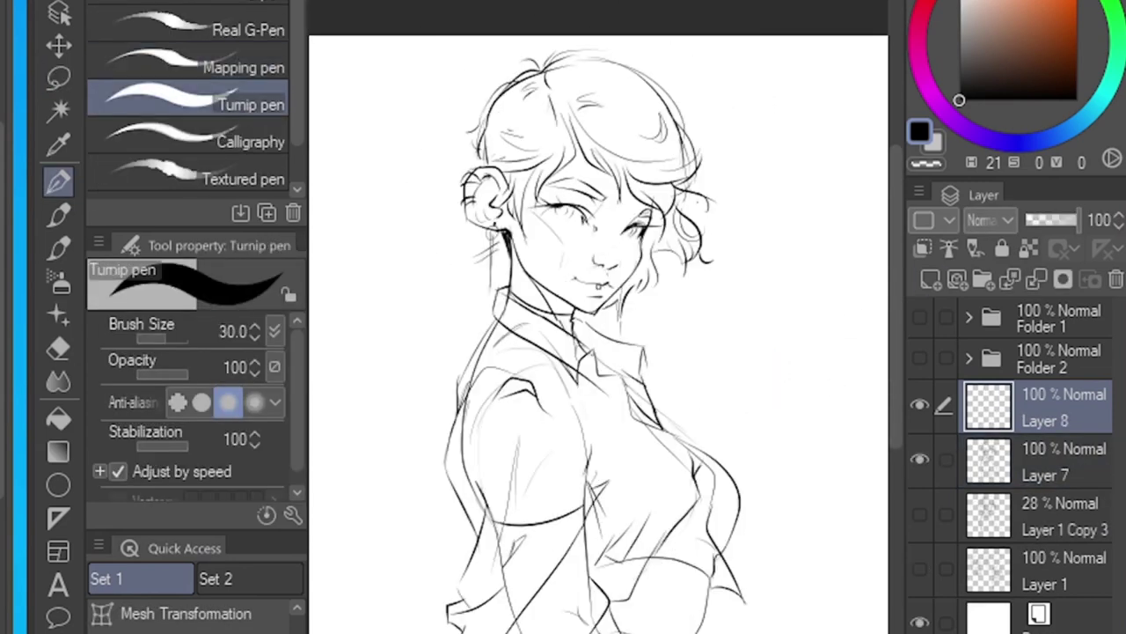
left_click_drag(627, 327, 689, 367)
left_click_drag(598, 284, 535, 289)
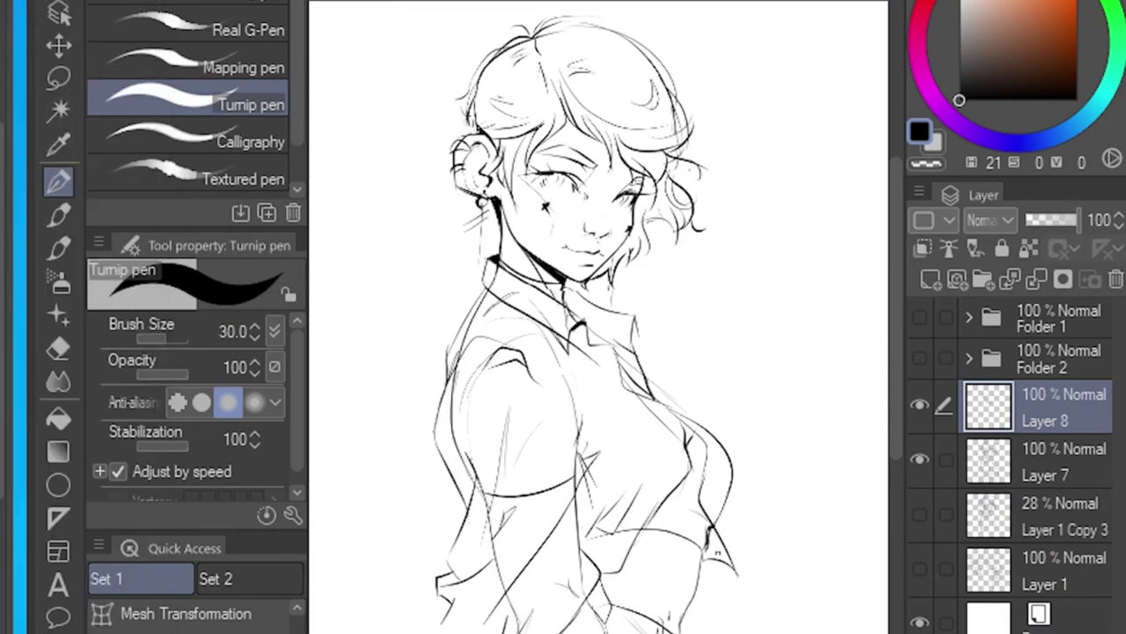
Step: Outline the pointed shirt tail at the waist and fill it with solid black
scroll(735, 570, "up", 3)
left_click_drag(661, 360, 710, 449)
left_click_drag(648, 425, 714, 451)
key("bracketright")
key("bracketright")
key("bracketright")
mouse_move(695, 429)
left_mouse_down()
mouse_move(663, 370)
mouse_move(658, 413)
mouse_move(704, 436)
left_mouse_up()
Step: Thicken the inner edge of the open shirt front with a black shadow accent, undoing an unsatisfactory stroke
key("ctrl+space")
left_click_drag(746, 539, 682, 555)
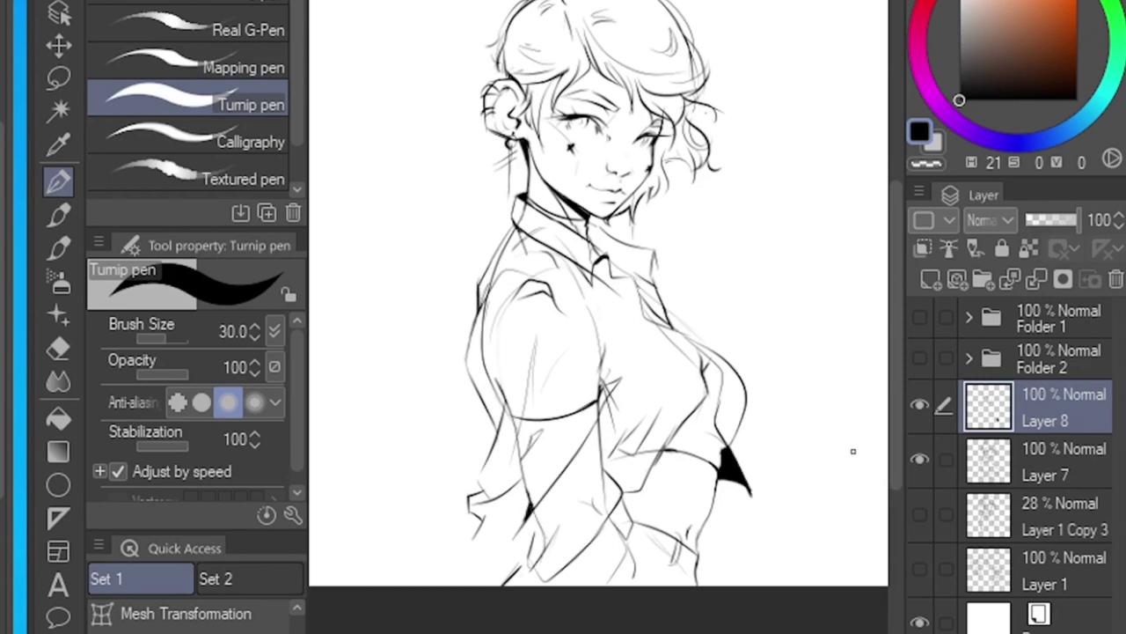
left_click_drag(654, 425, 622, 475)
left_click_drag(644, 556, 674, 572)
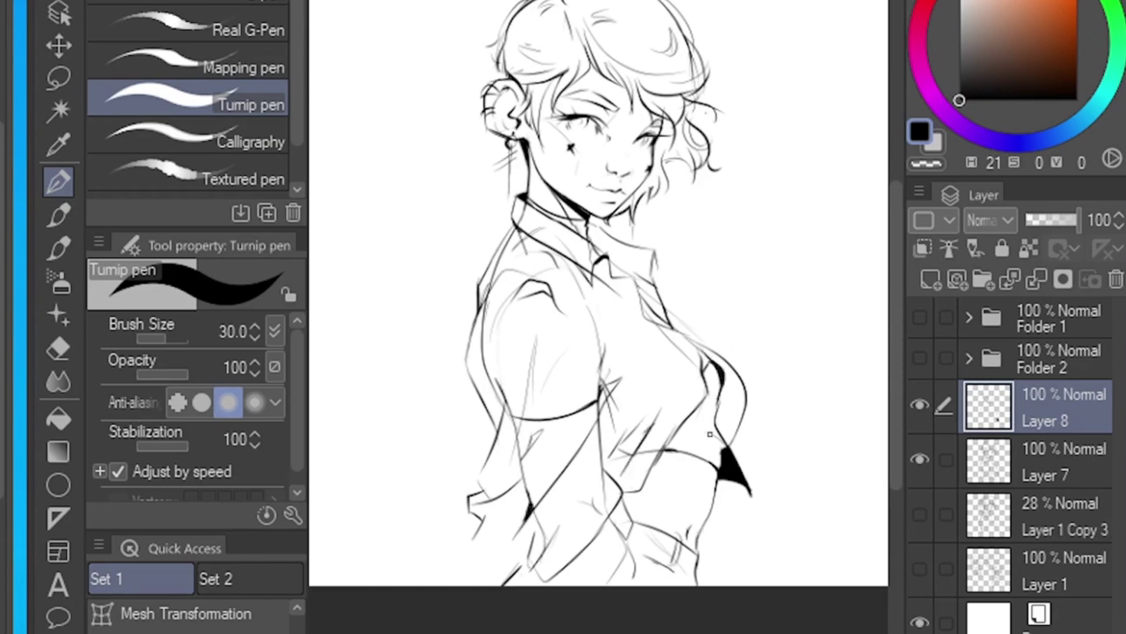
key("ctrl+z")
Step: Add loose hair strands behind the ear and down the nape, and wispy curls beside the far cheek
left_click_drag(518, 7, 528, 187)
left_click_drag(521, 139, 529, 160)
mouse_move(711, 172)
left_mouse_down()
mouse_move(716, 199)
mouse_move(668, 220)
left_mouse_up()
mouse_move(503, 39)
left_mouse_down()
mouse_move(487, 129)
mouse_move(503, 195)
left_mouse_up()
Step: Erase excess line art at the back of the head on Layer 7, return to the pen and save the drawing
key("e")
left_click(1056, 462)
left_click_drag(530, 6, 510, 33)
key("p")
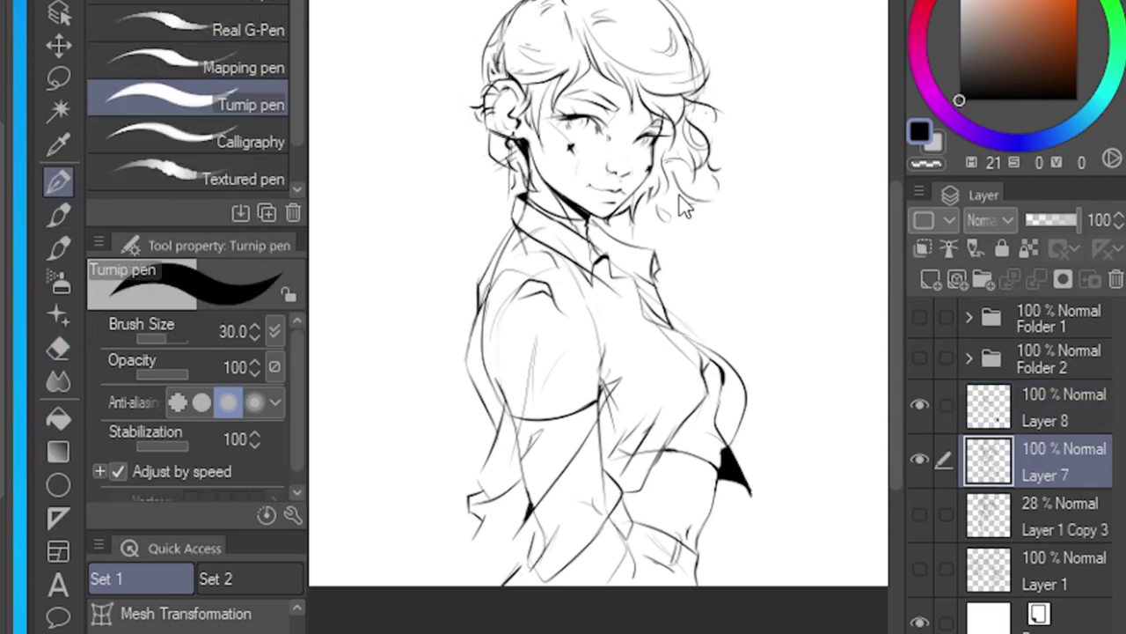
key("ctrl+s")
Step: Add fabric folds across the chest and crease accents at the elbow on Layer 8, and save the drawing
left_click(1047, 400)
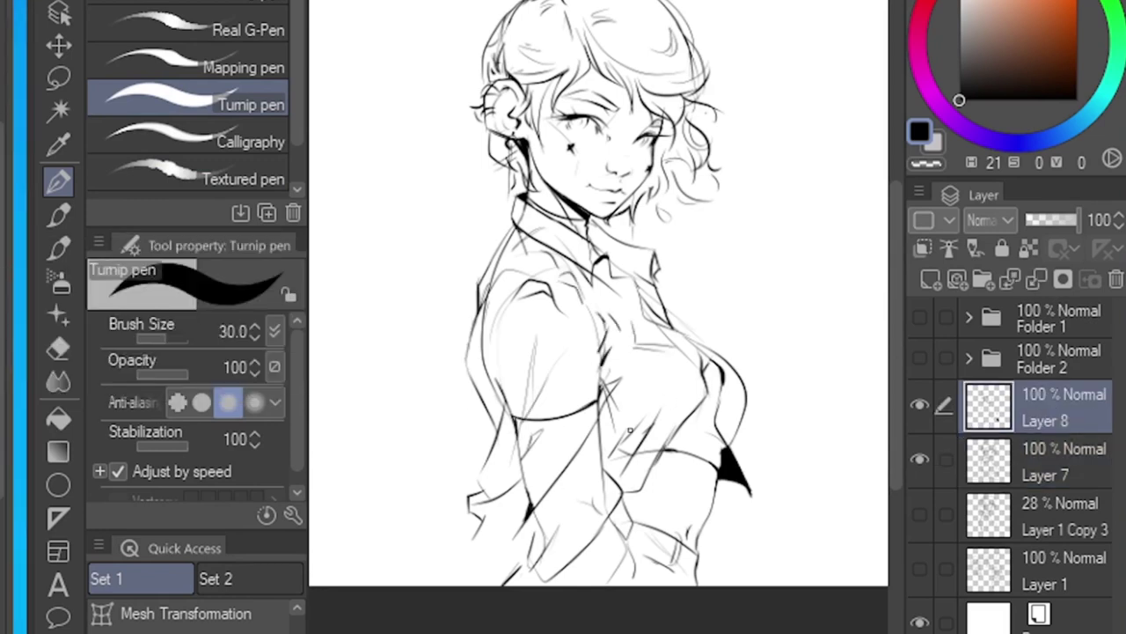
left_click_drag(588, 481, 570, 523)
key("ctrl+s")
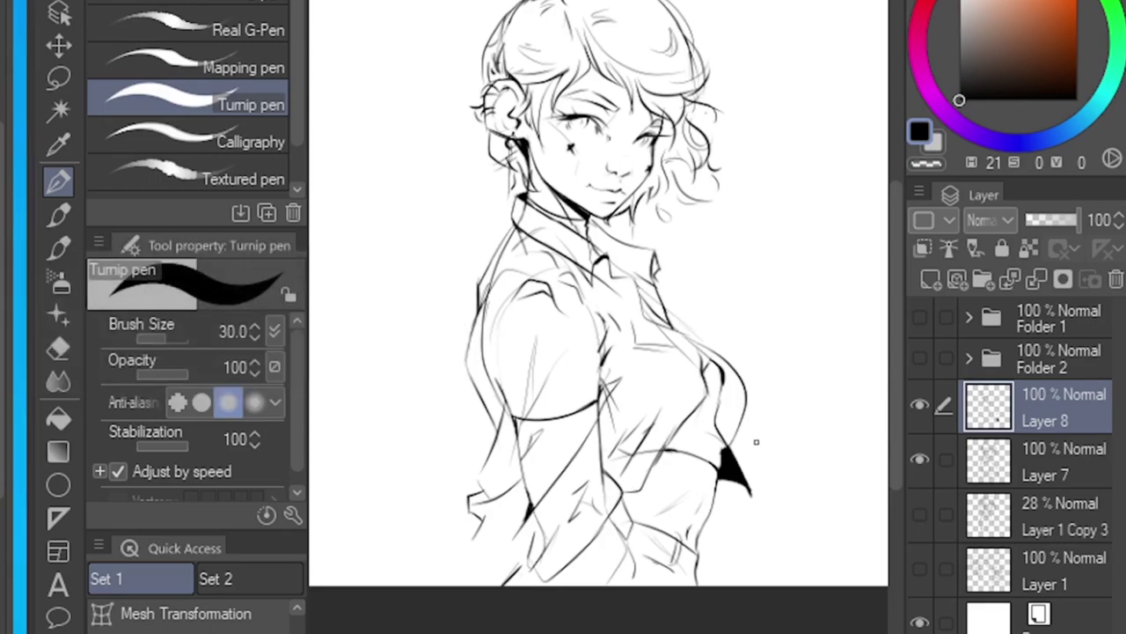